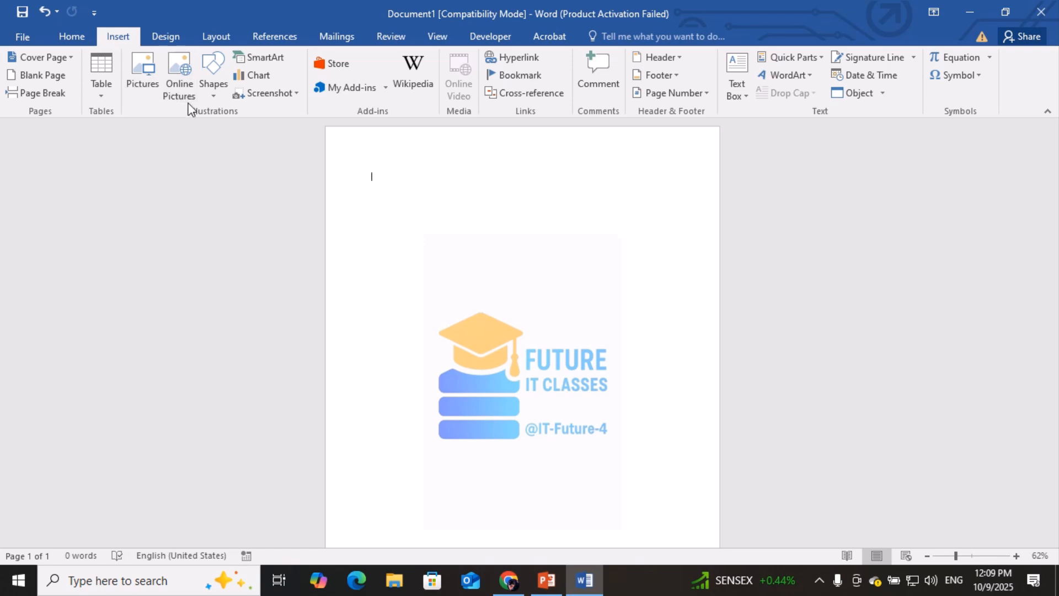
left_click(66, 61)
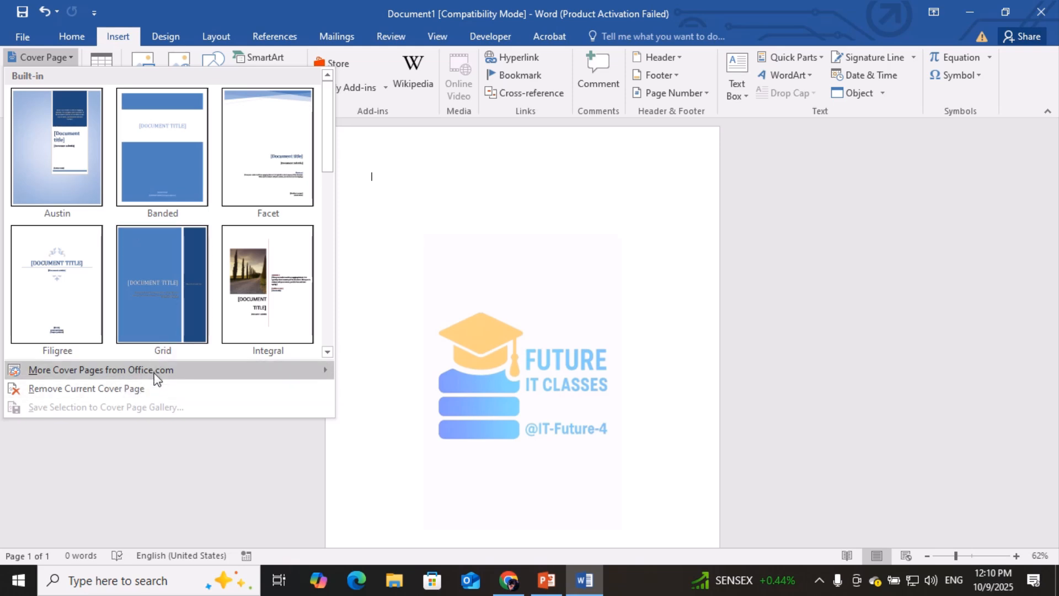
scroll(263, 276, "down", 3)
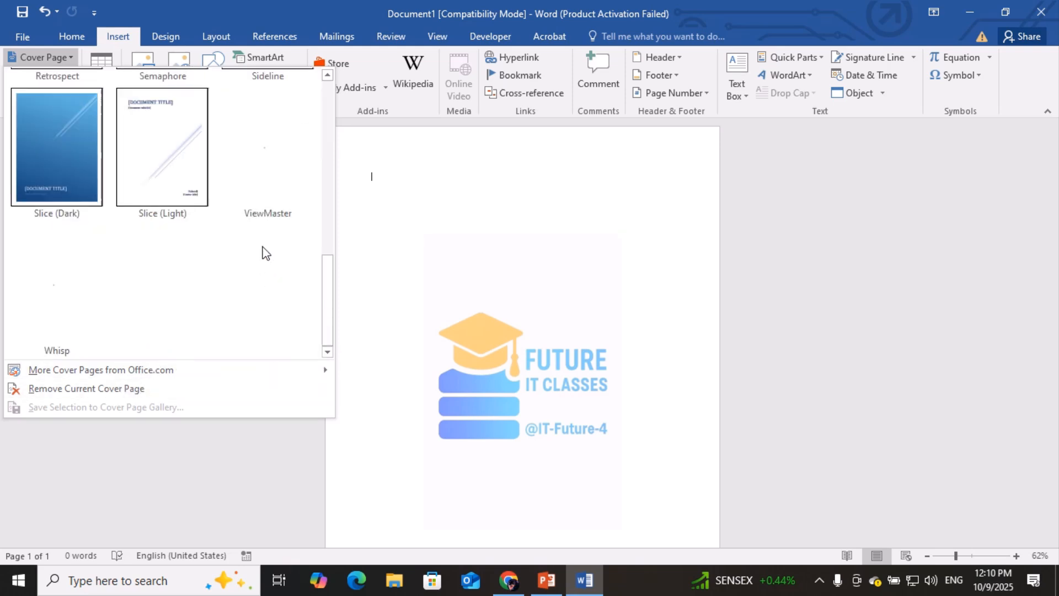
scroll(212, 256, "up", 5)
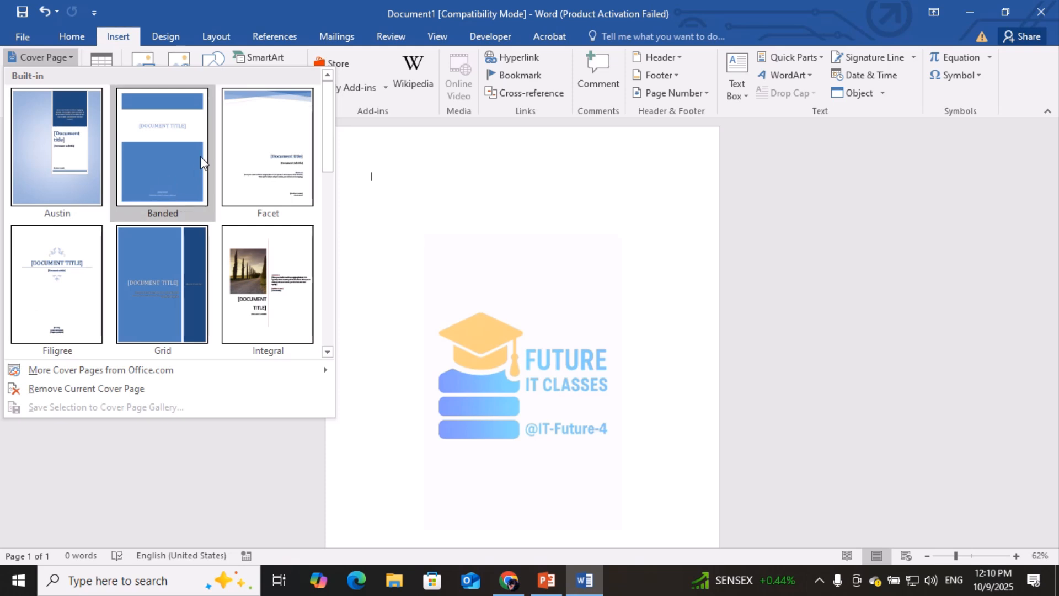
left_click(235, 446)
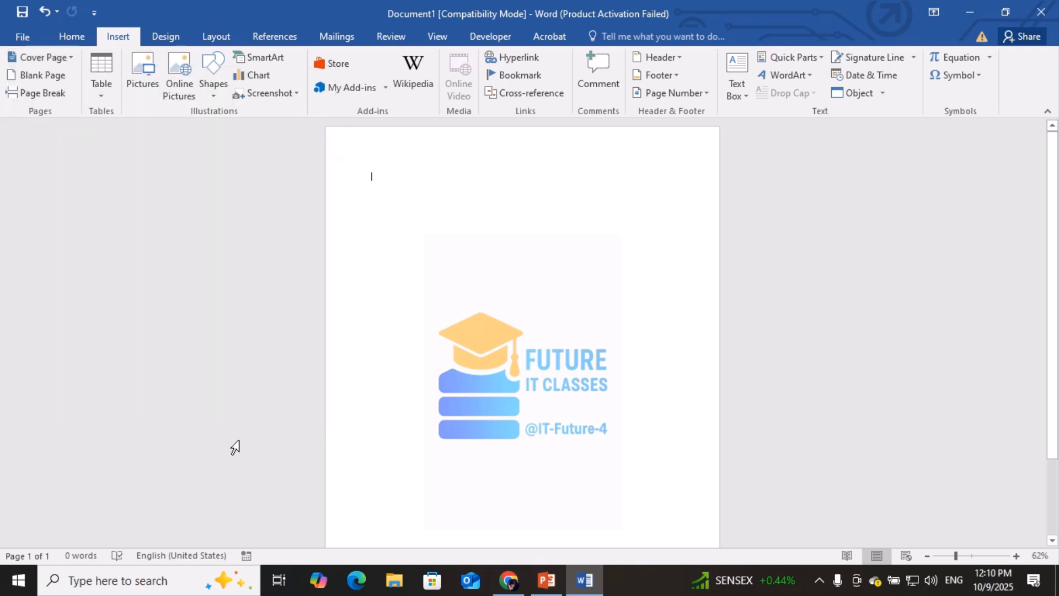
- Insert the built-in Austin cover page at the start of the document
left_click(61, 57)
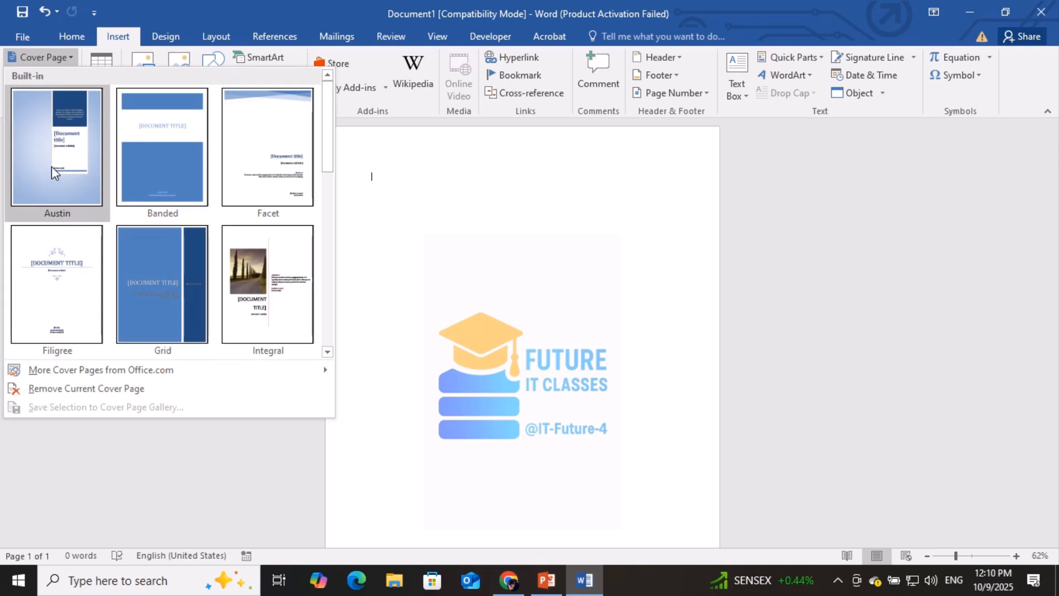
left_click(52, 166)
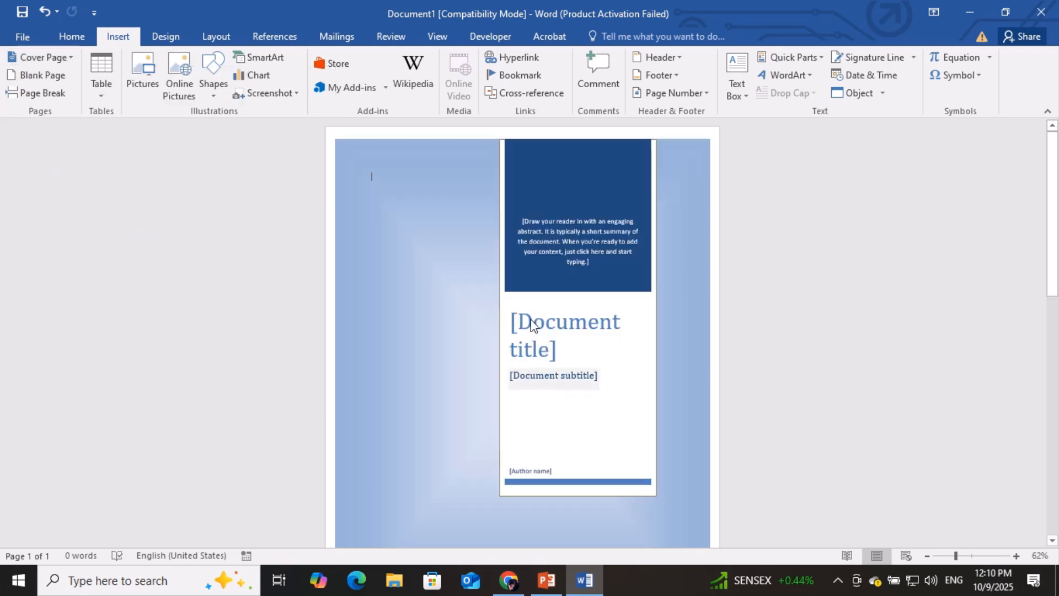
scroll(623, 316, "down", 3)
scroll(623, 316, "down", 5)
scroll(623, 305, "up", 7)
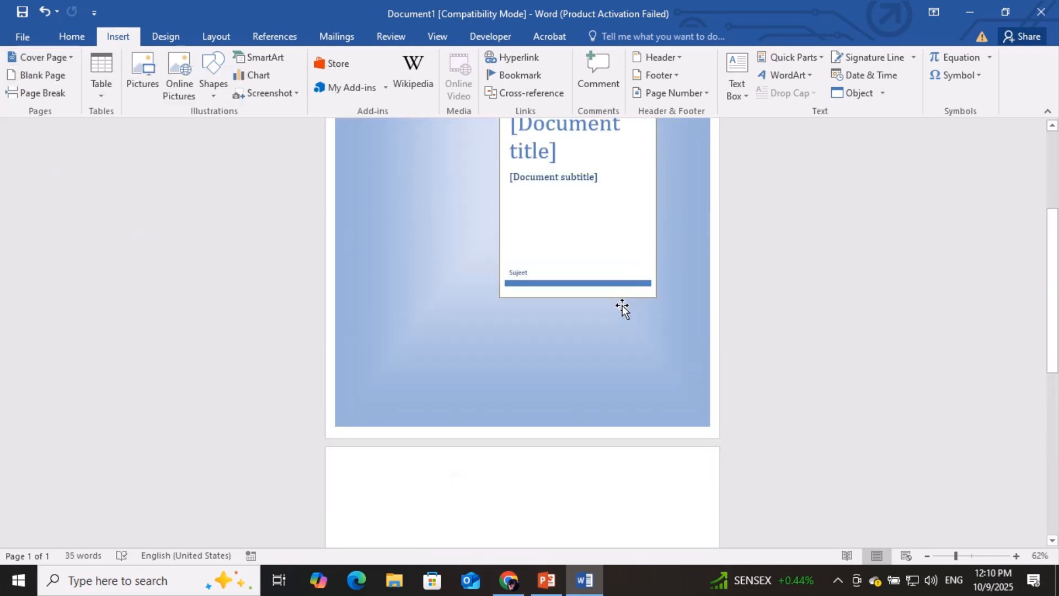
scroll(624, 305, "up", 2)
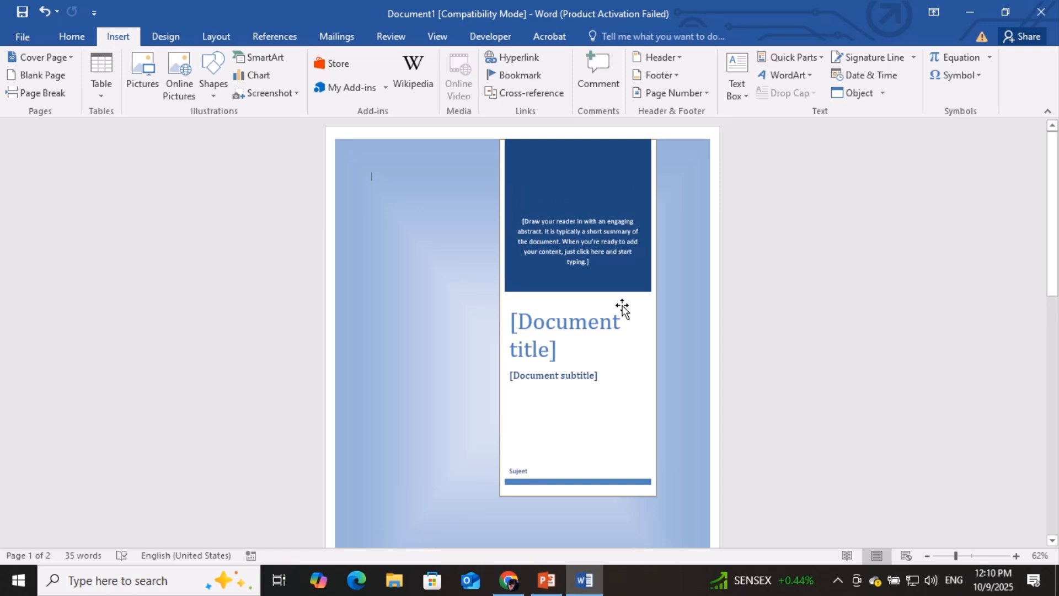
scroll(623, 306, "down", 3)
scroll(622, 306, "down", 7)
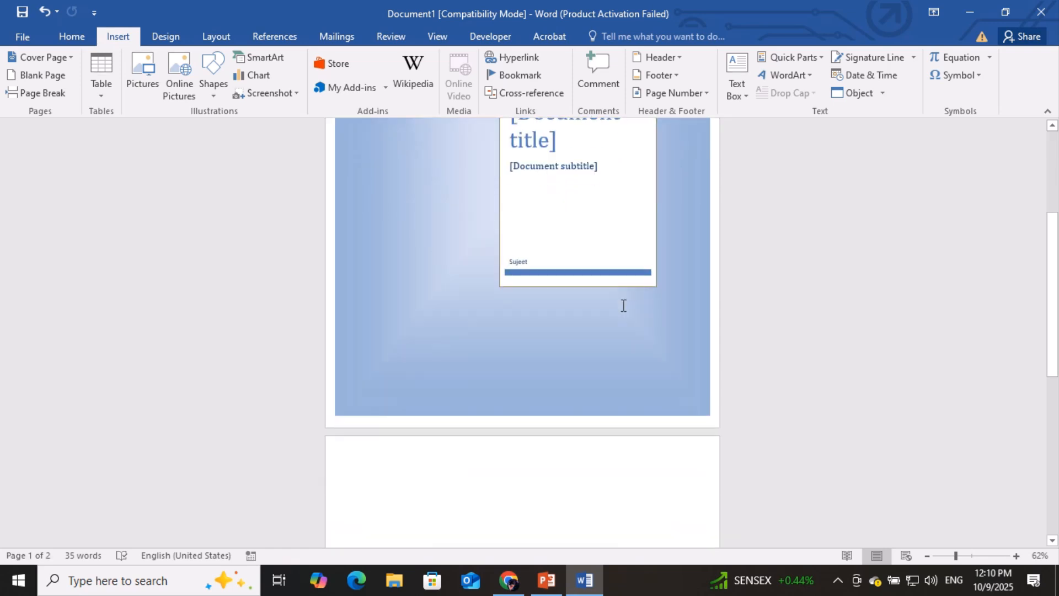
- Replace the cover page's document title placeholder with "IT Future 4"
scroll(622, 305, "up", 4)
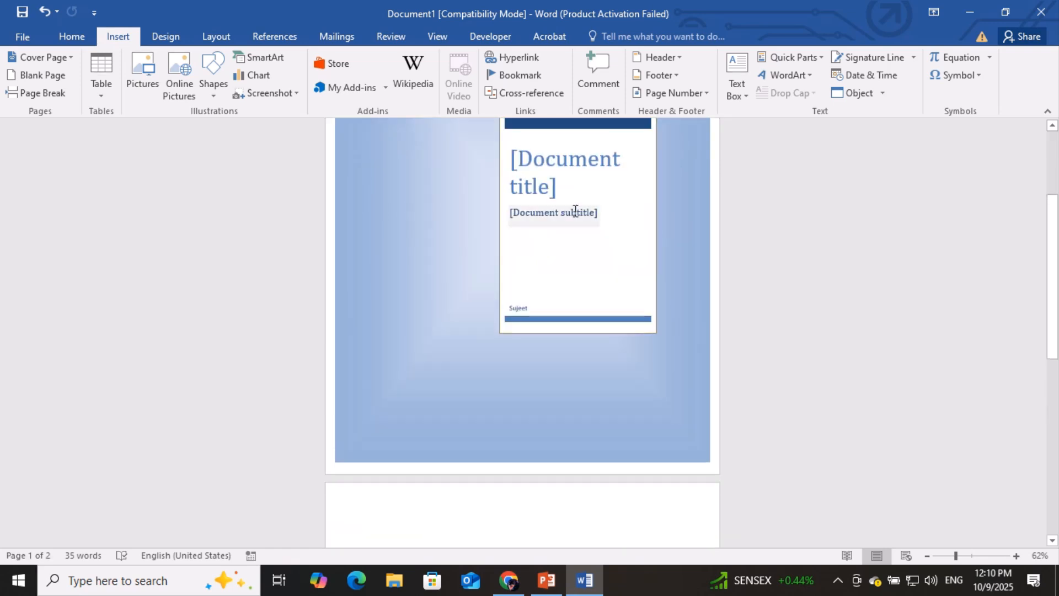
left_click(571, 164)
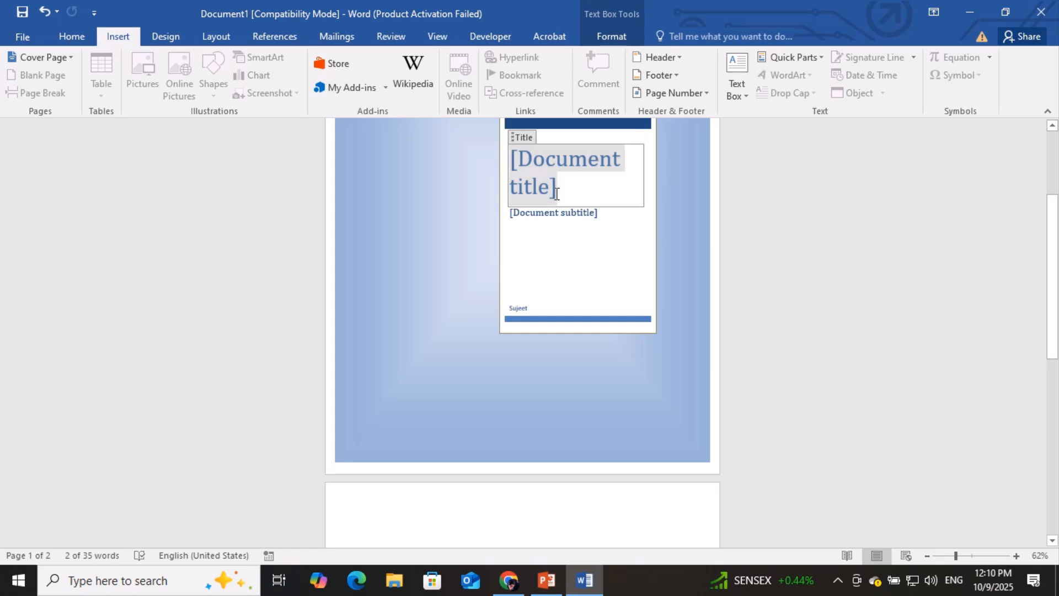
key("Delete")
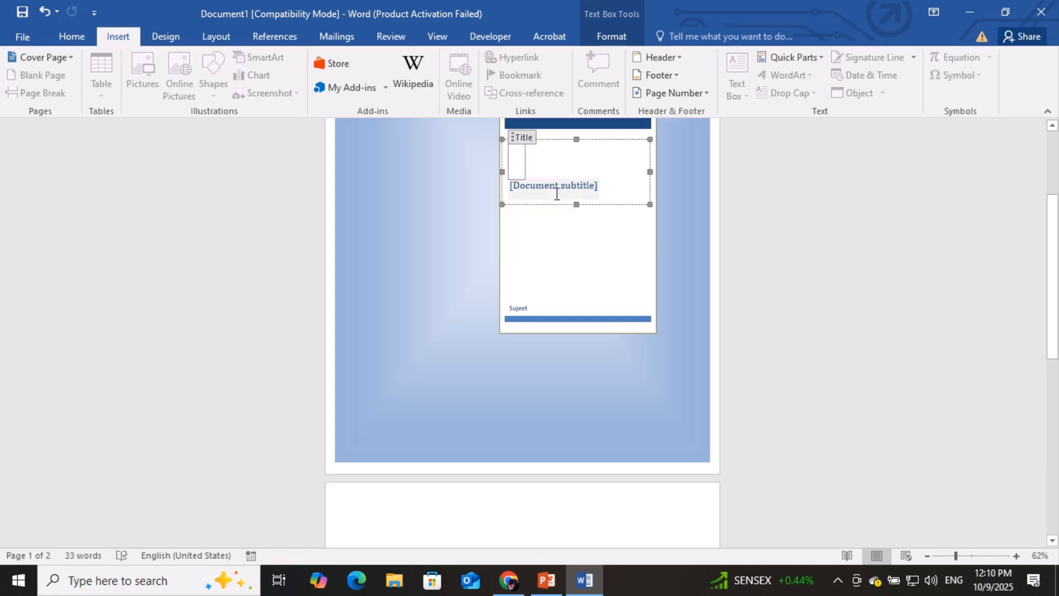
type("I")
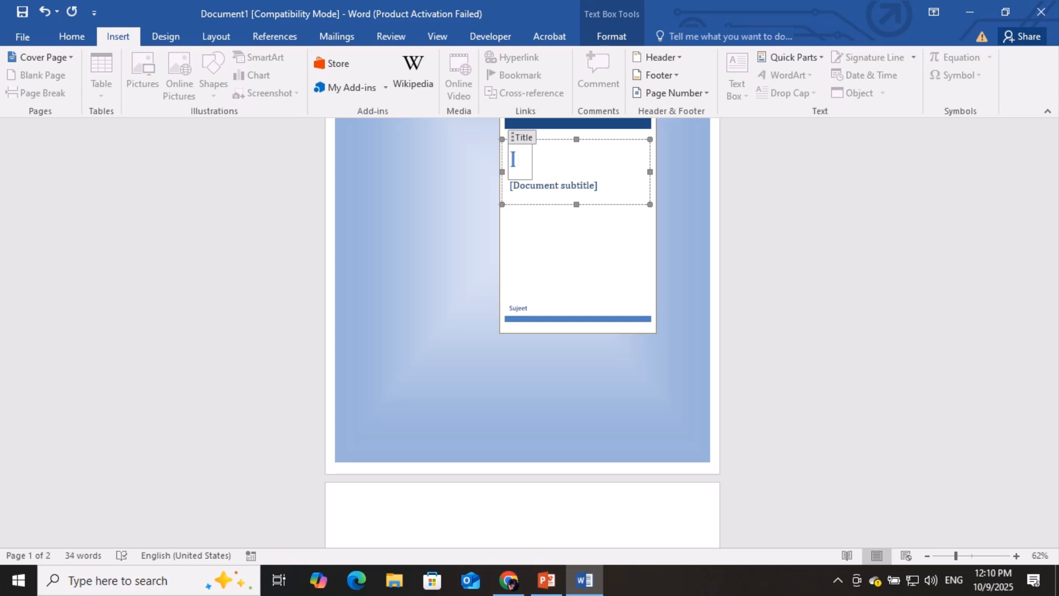
type("T F")
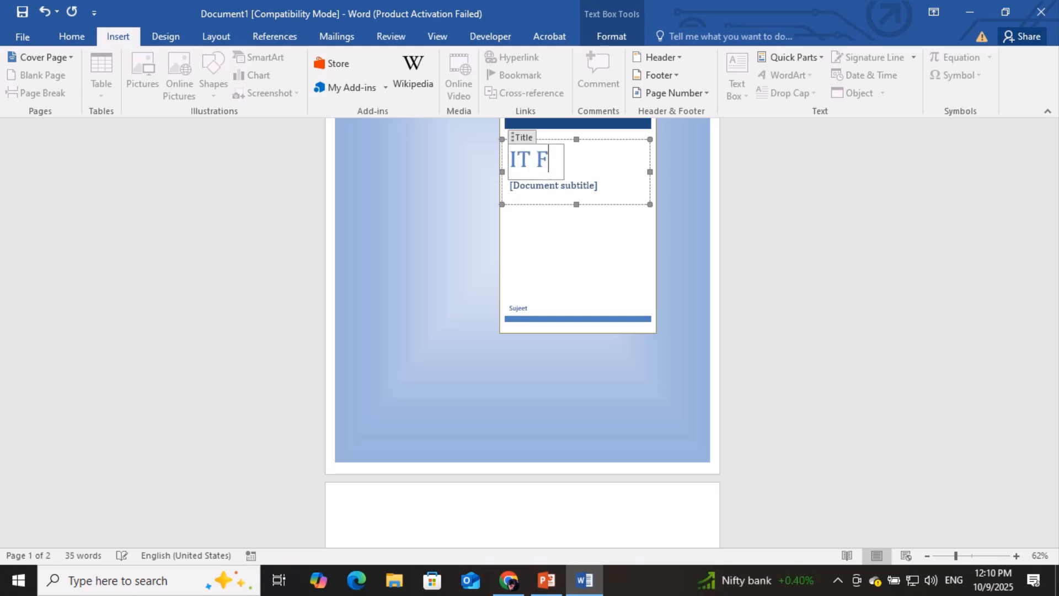
type("utu")
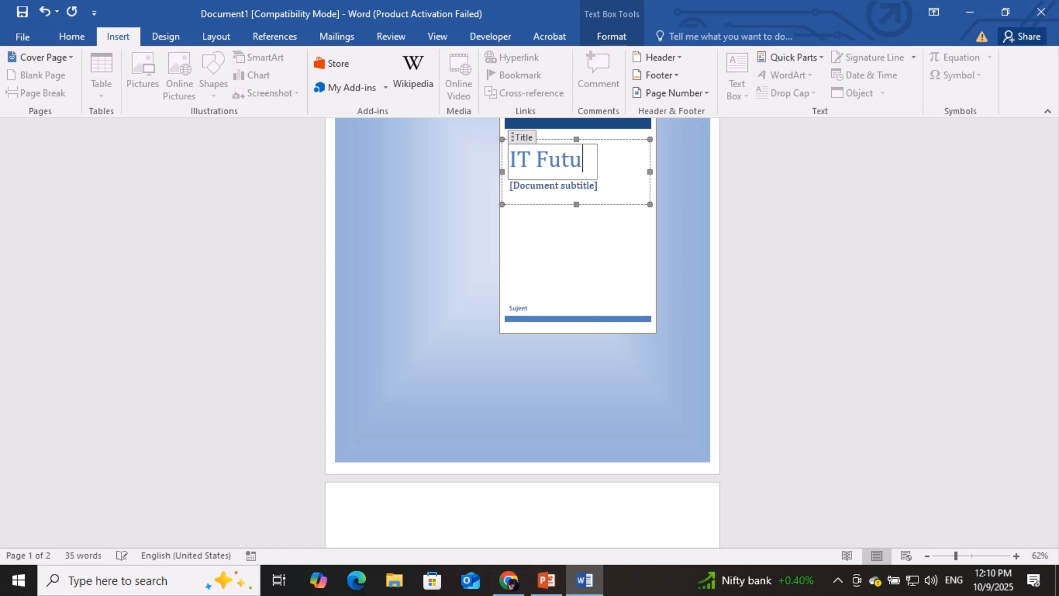
type("re 4")
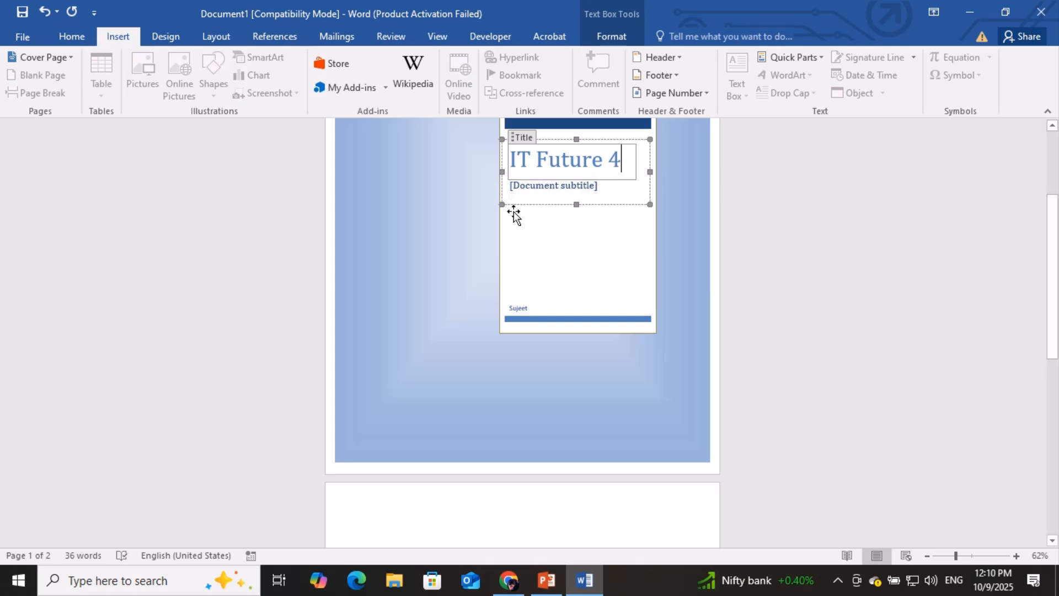
left_click(444, 212)
scroll(612, 314, "up", 3)
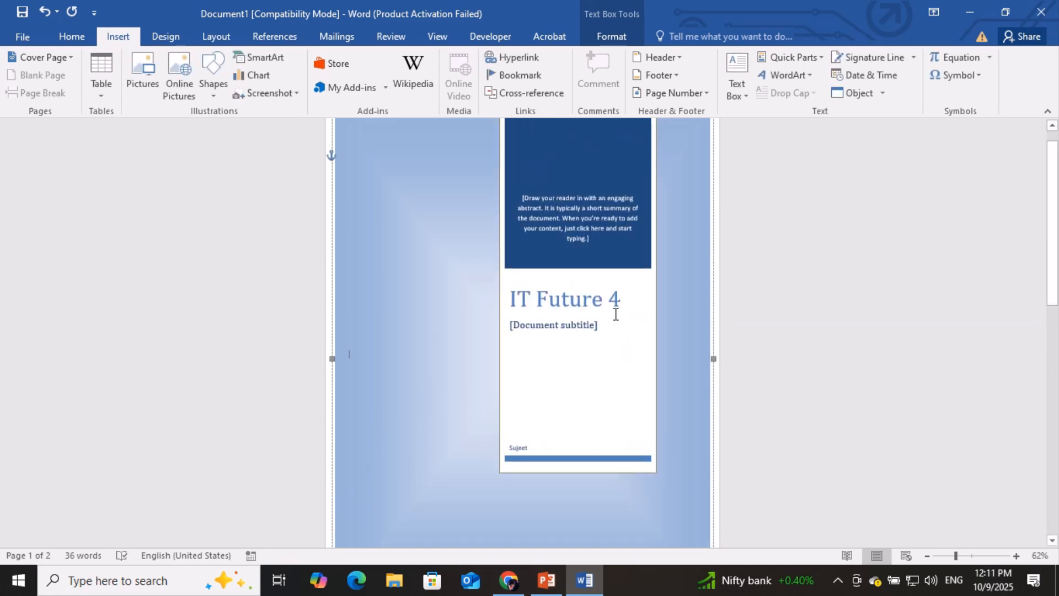
- Fill the empty second page with sample paragraphs generated by =rand()
scroll(615, 314, "down", 9)
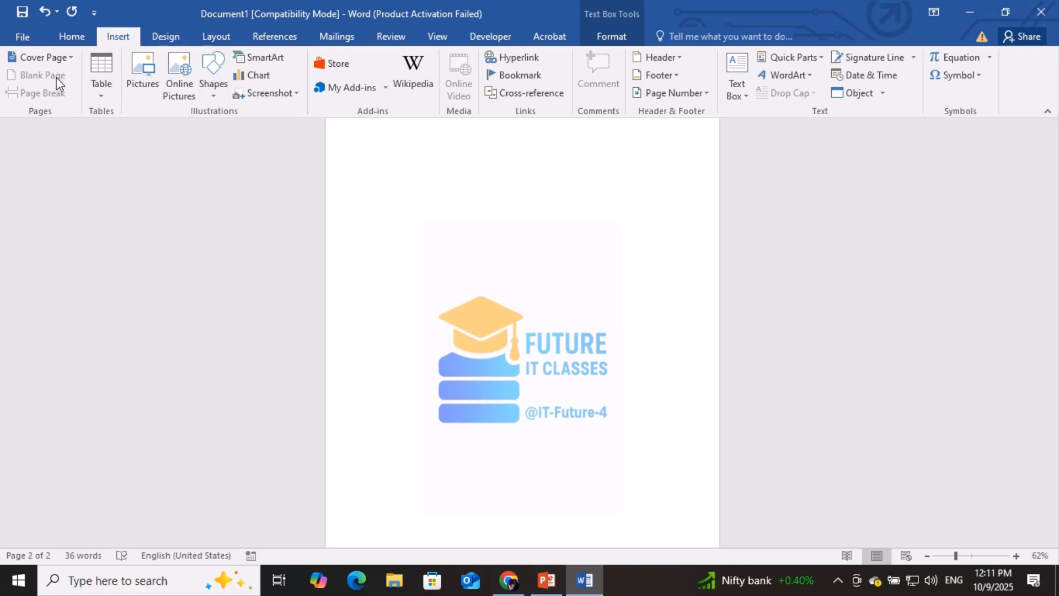
left_click(472, 325)
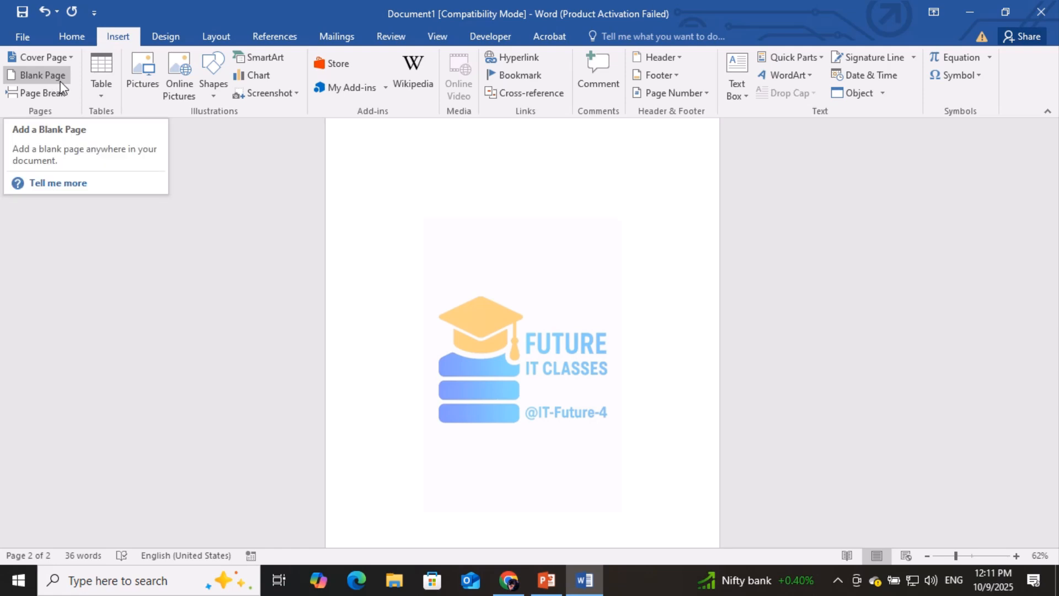
scroll(58, 80, "down", 7)
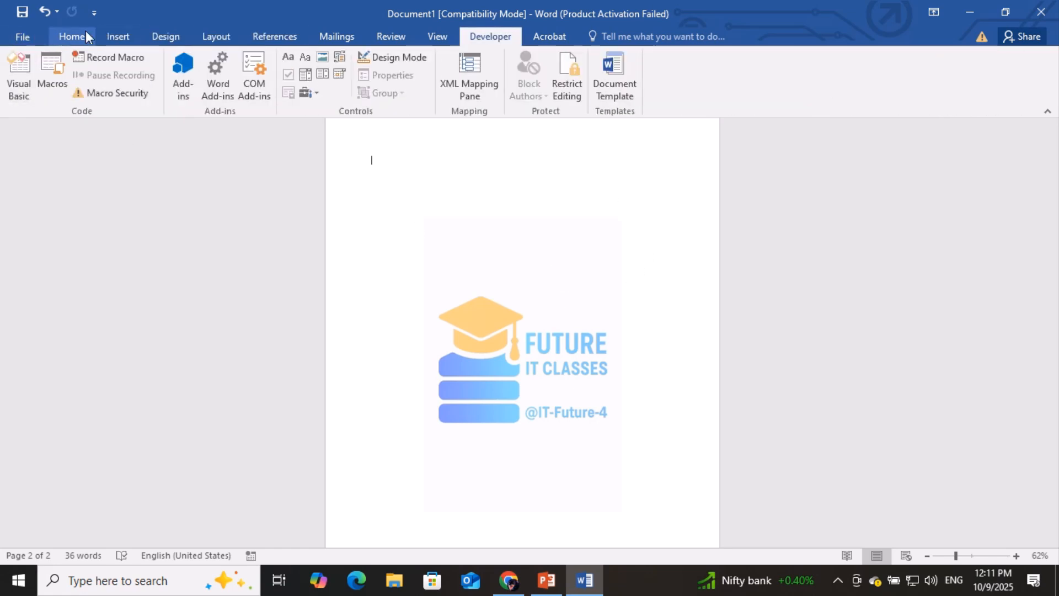
left_click(134, 32)
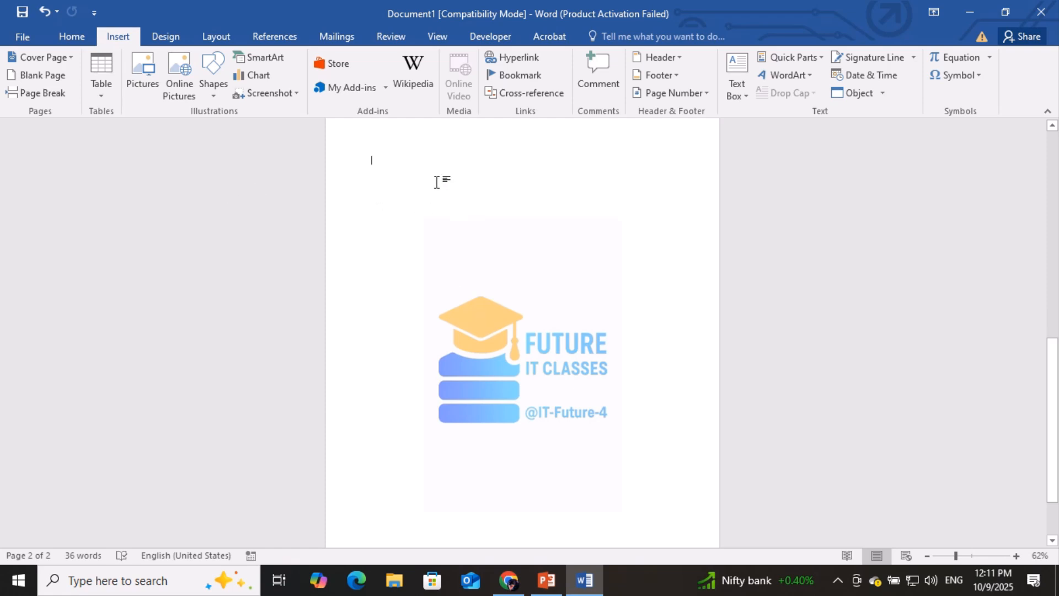
type("=rand")
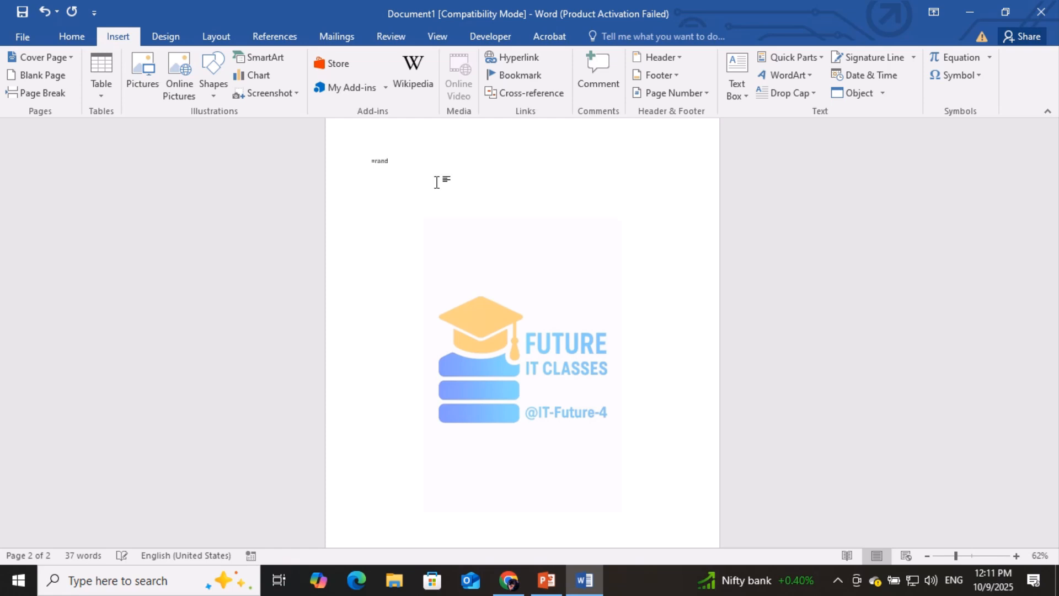
type("()")
key("Return")
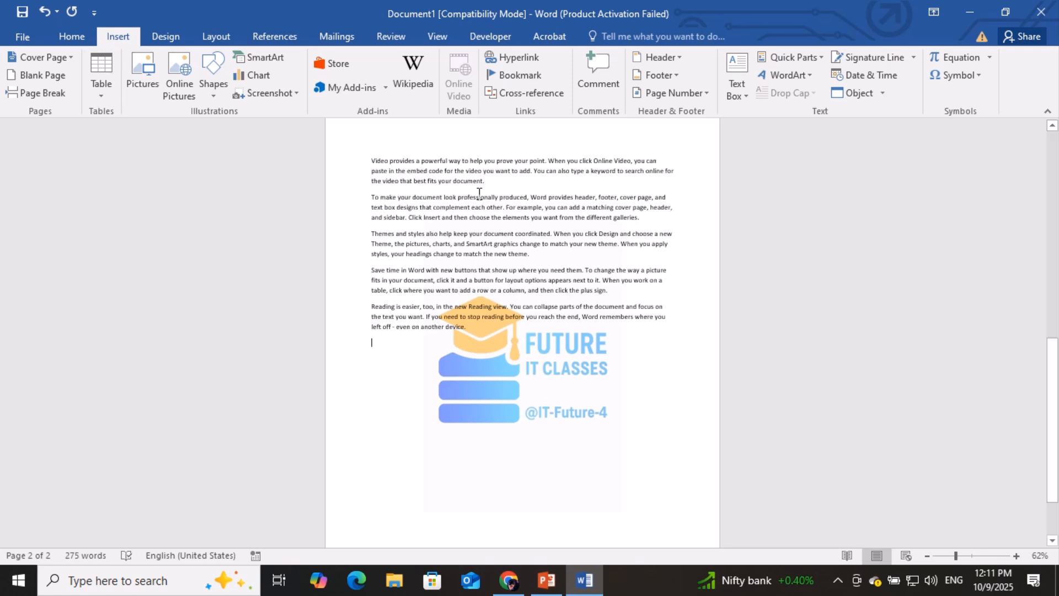
- Set the font size of all the sample body text to 20
key("ctrl+a")
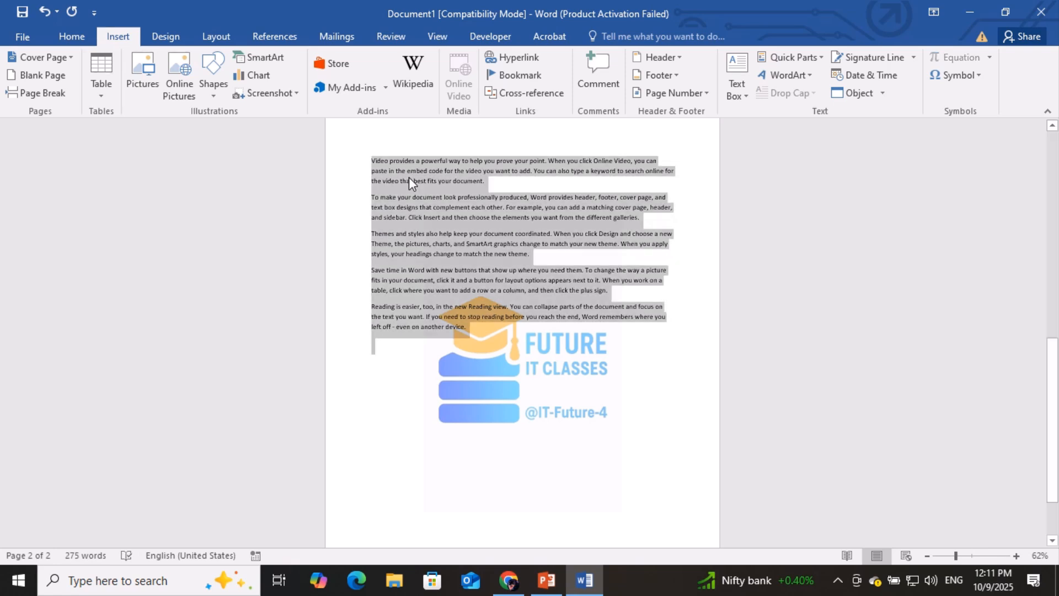
left_click(73, 33)
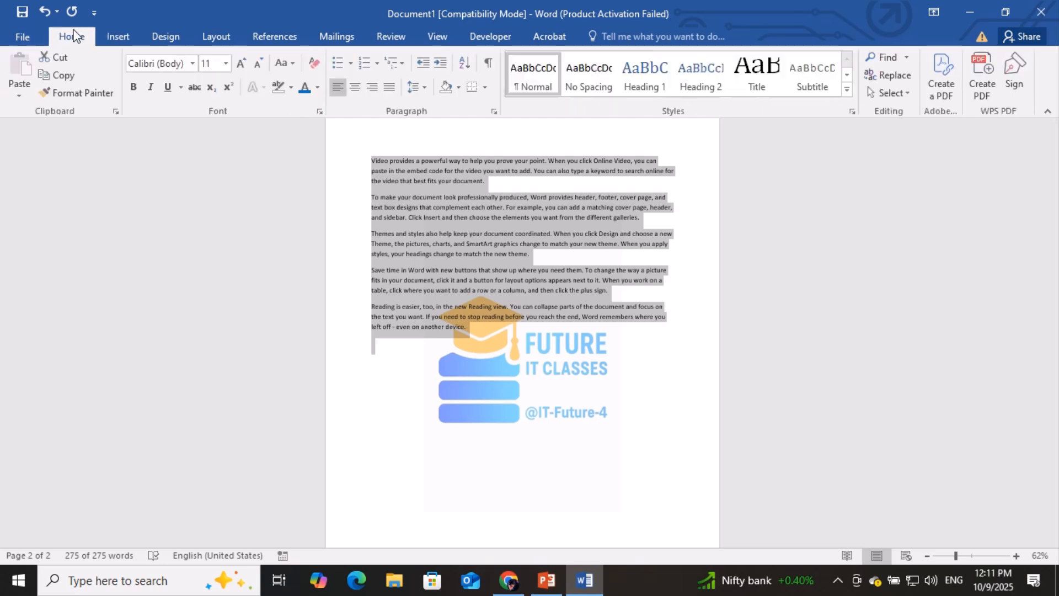
left_click(225, 65)
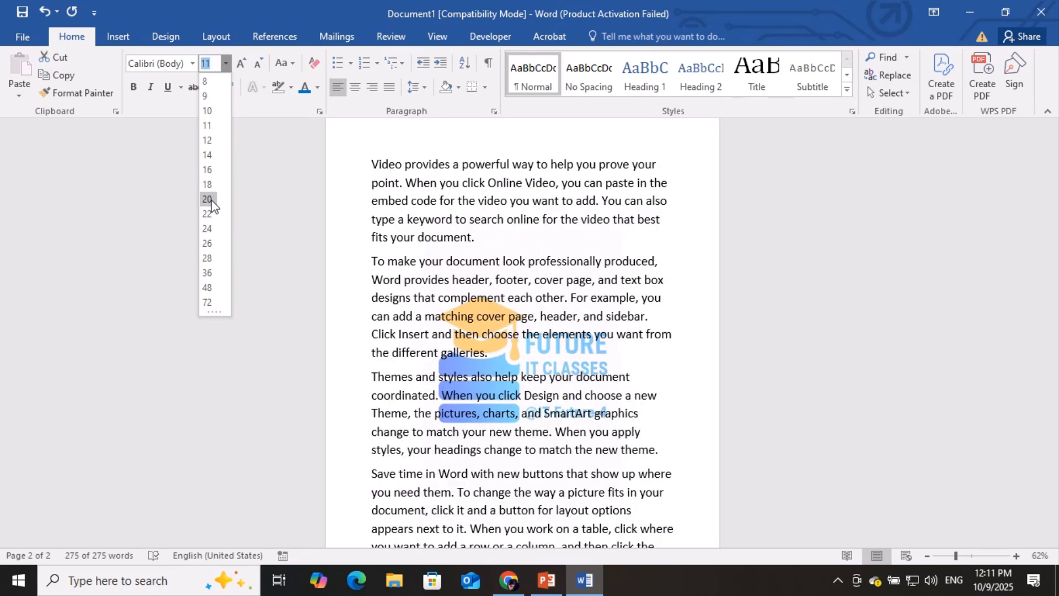
left_click(207, 199)
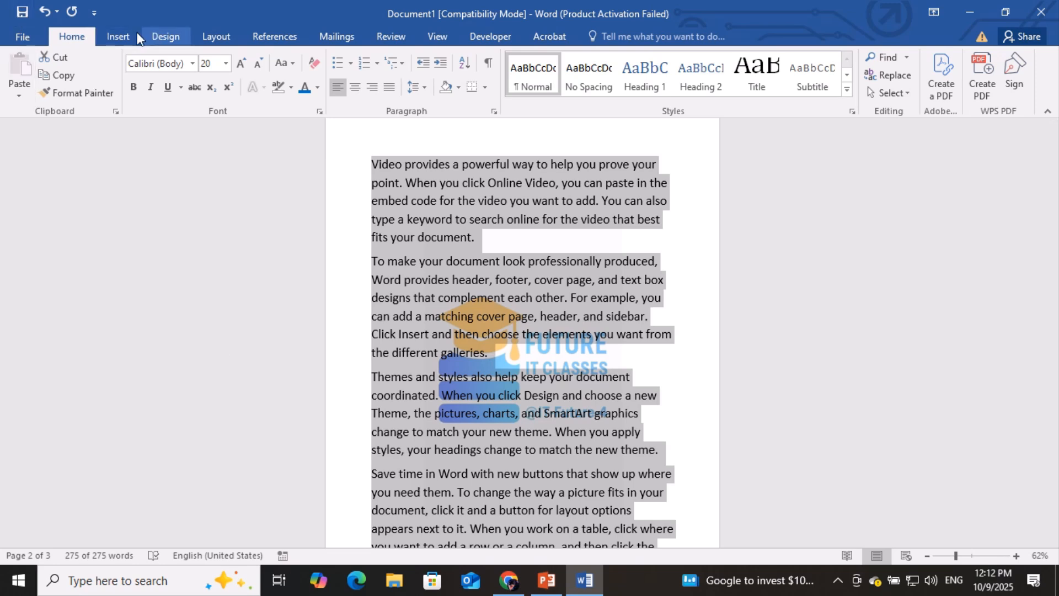
- Insert a page break after the second paragraph, which ends with "the different galleries.", so the "Themes and styles" paragraph starts a new page
left_click(113, 37)
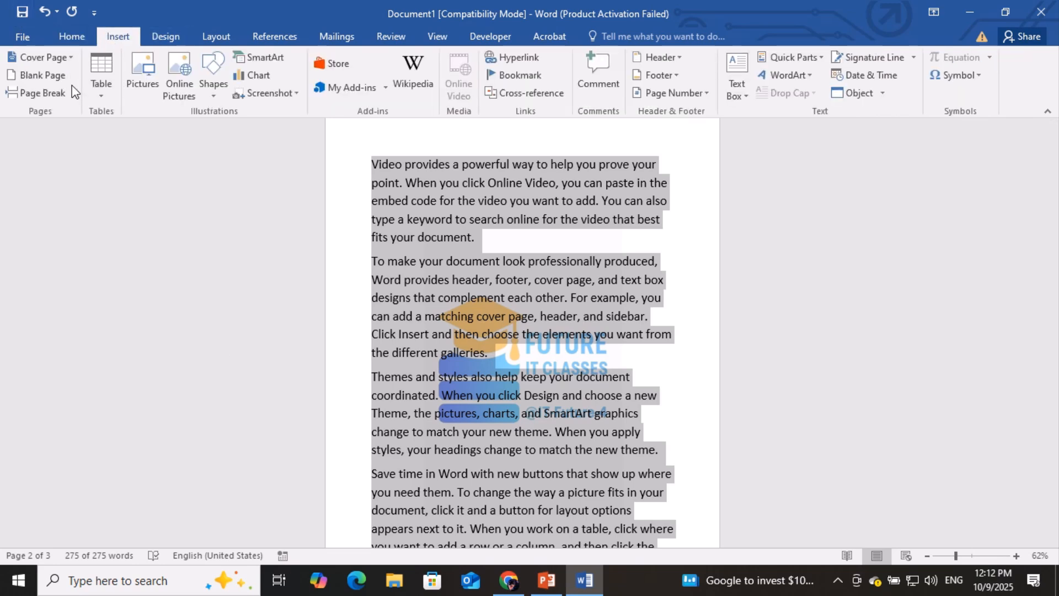
left_click(605, 358)
scroll(520, 344, "down", 1)
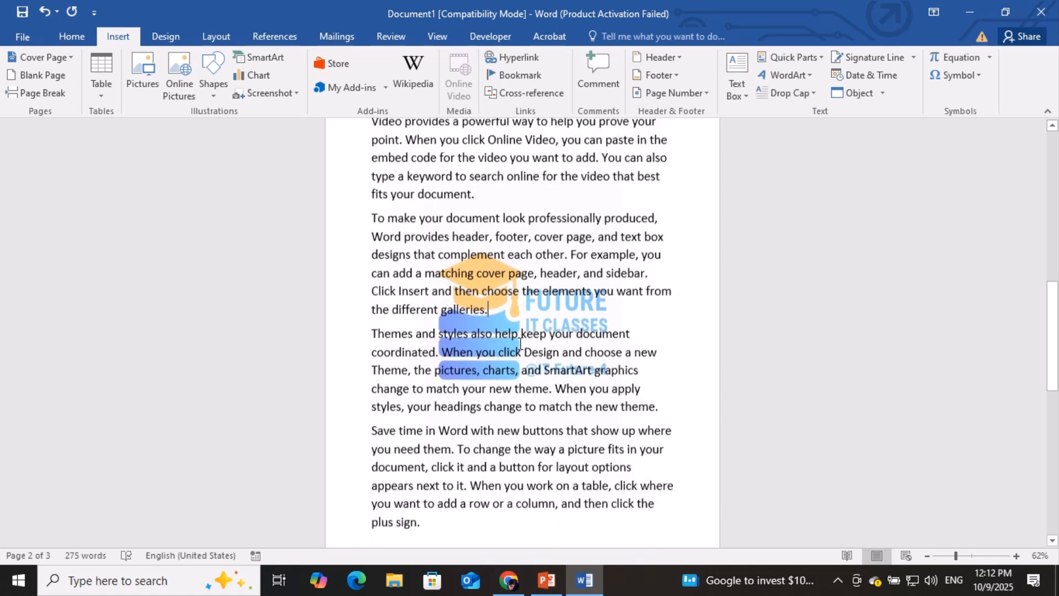
scroll(520, 344, "down", 1)
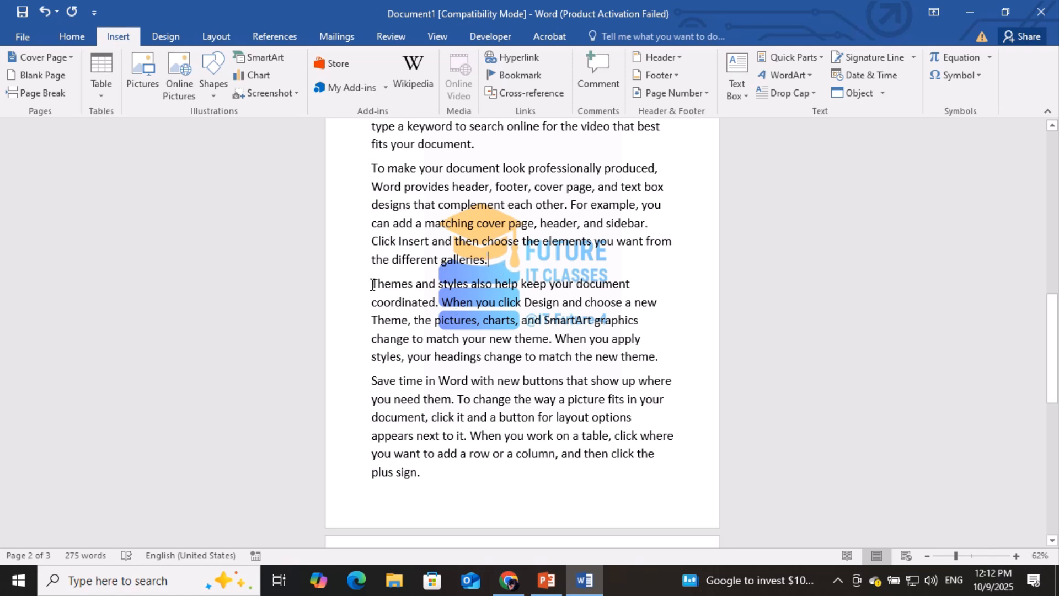
left_click_drag(383, 287, 539, 469)
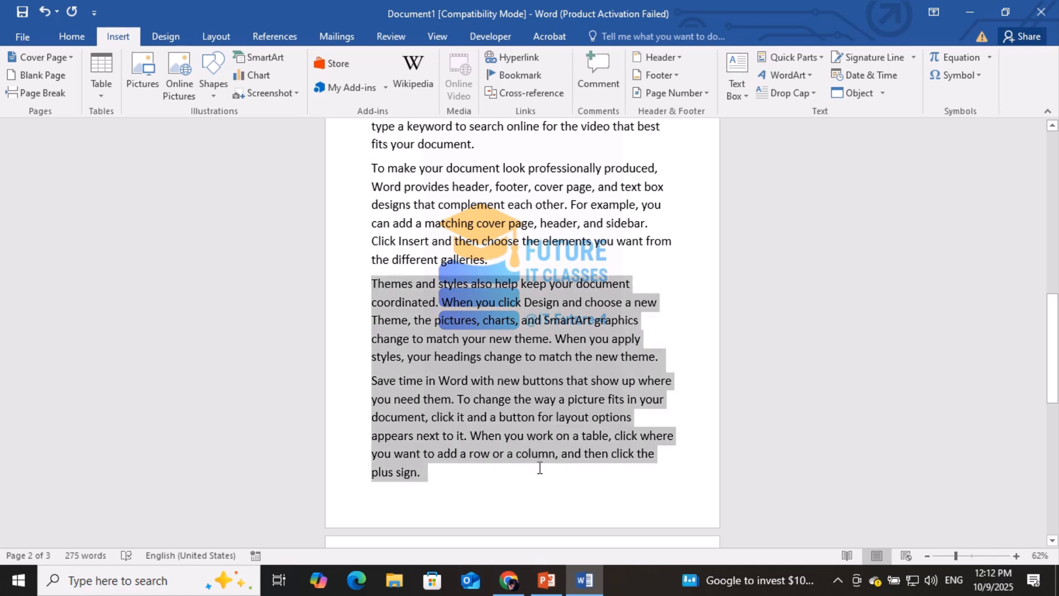
left_click(519, 263)
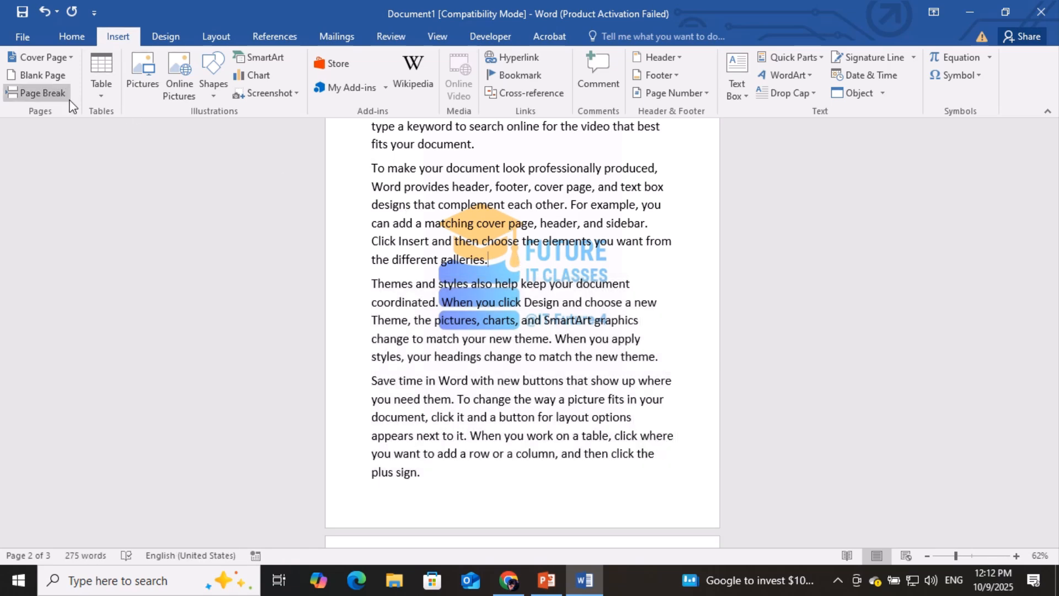
left_click(44, 93)
scroll(684, 332, "down", 3)
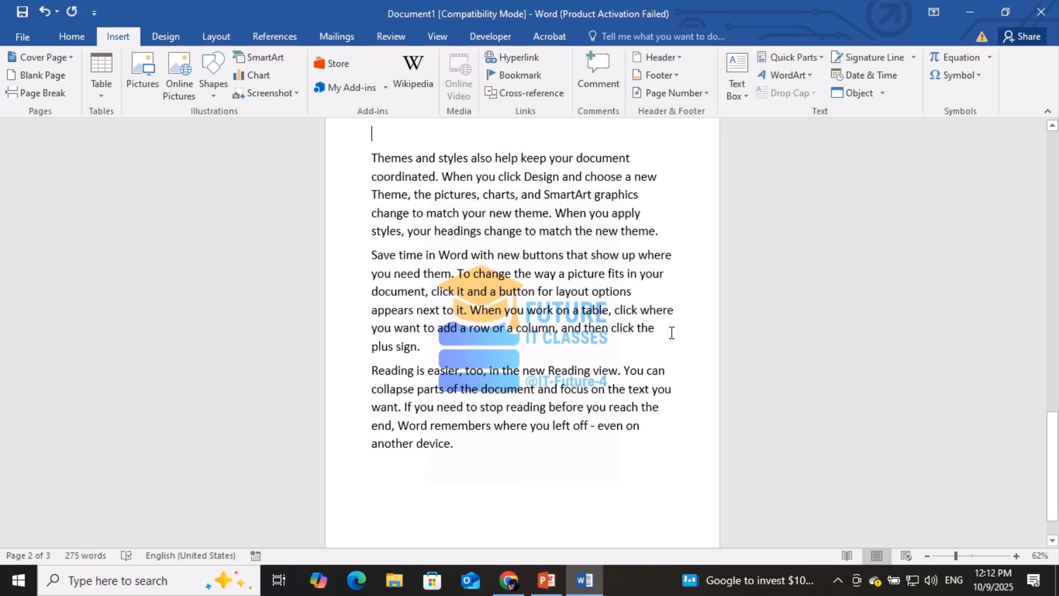
scroll(657, 333, "up", 6)
scroll(655, 333, "up", 10)
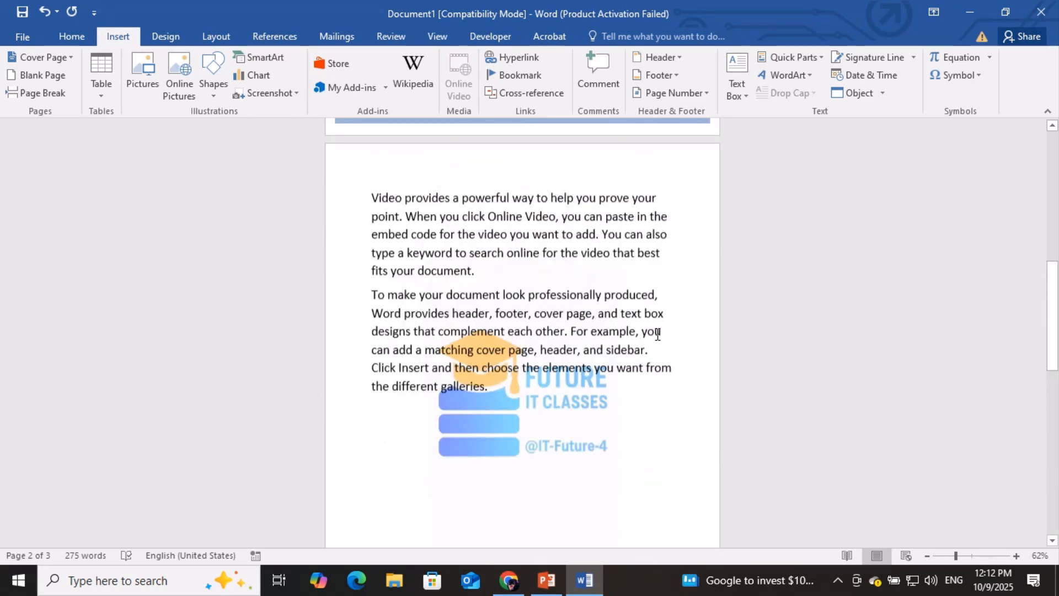
scroll(594, 310, "down", 2)
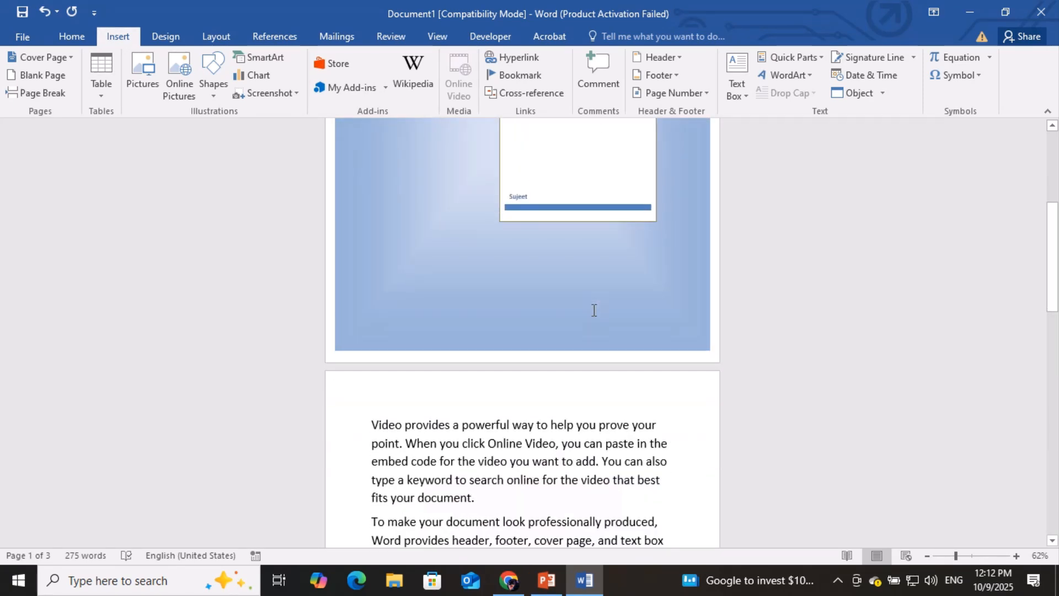
- Delete the entire document content, including the cover page and all the sample text
scroll(592, 312, "down", 5)
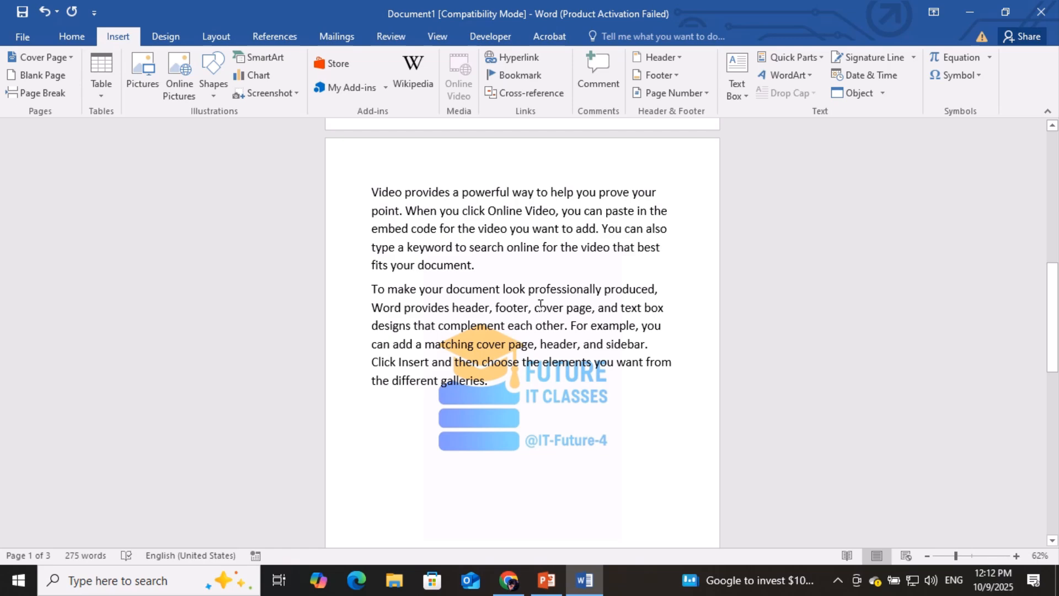
scroll(591, 460, "down", 5)
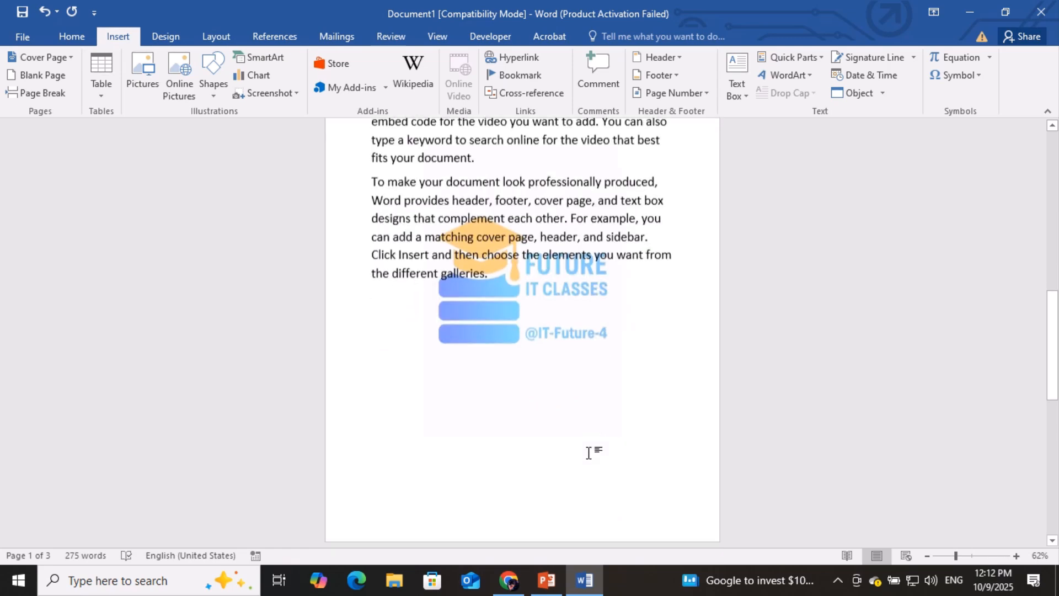
left_click(591, 460)
scroll(591, 459, "down", 4)
scroll(447, 300, "up", 4)
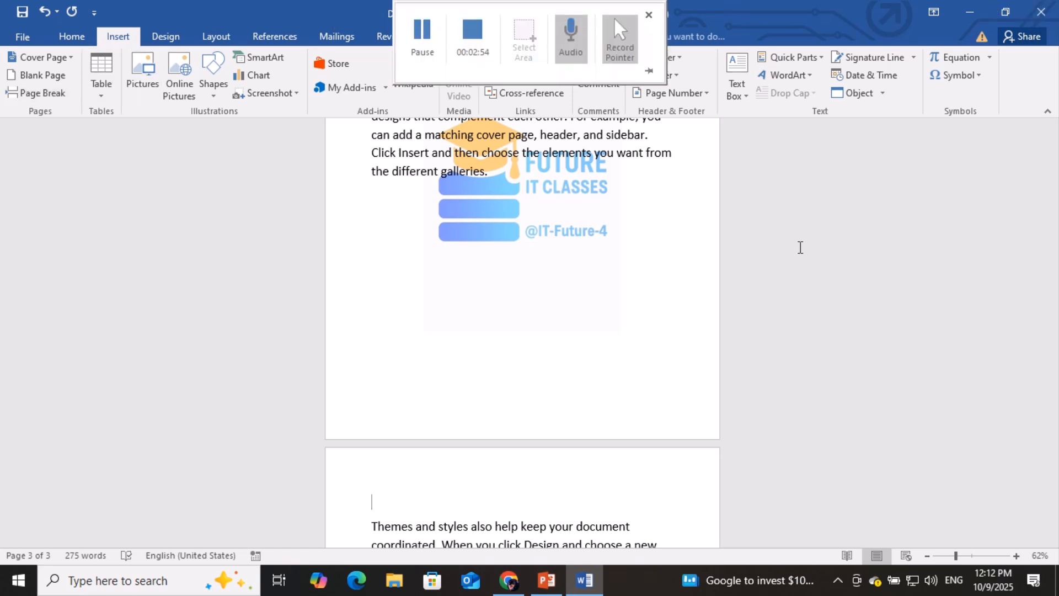
scroll(802, 306, "up", 1)
scroll(628, 242, "up", 10)
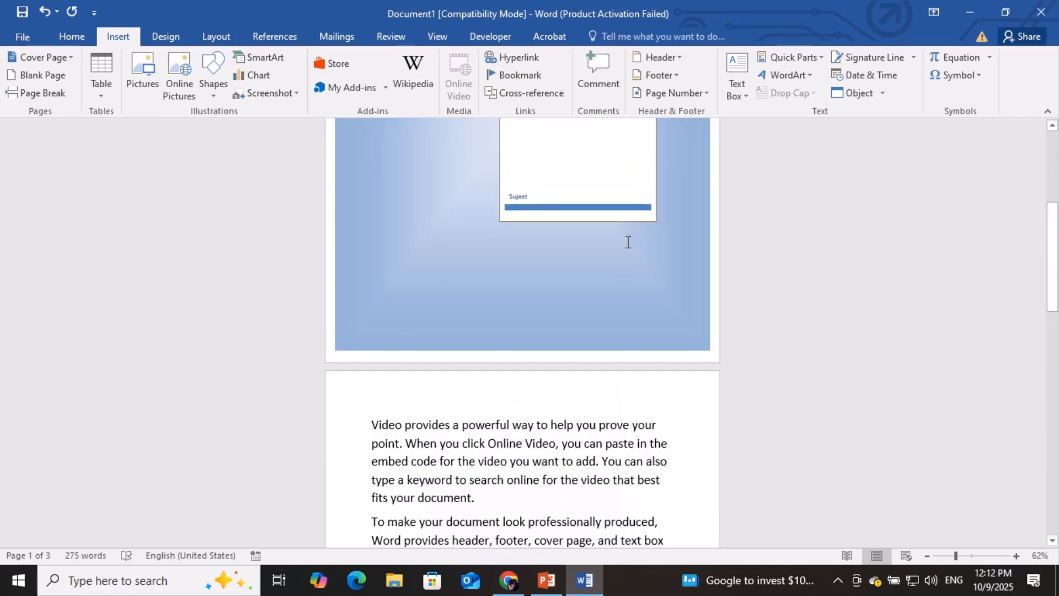
key("ctrl+a")
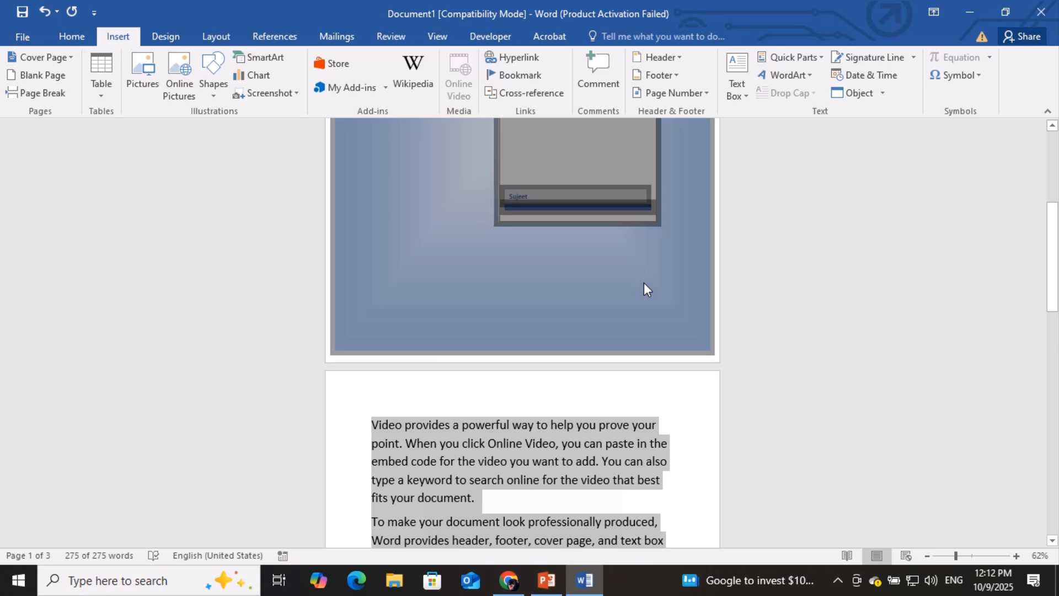
key("Delete")
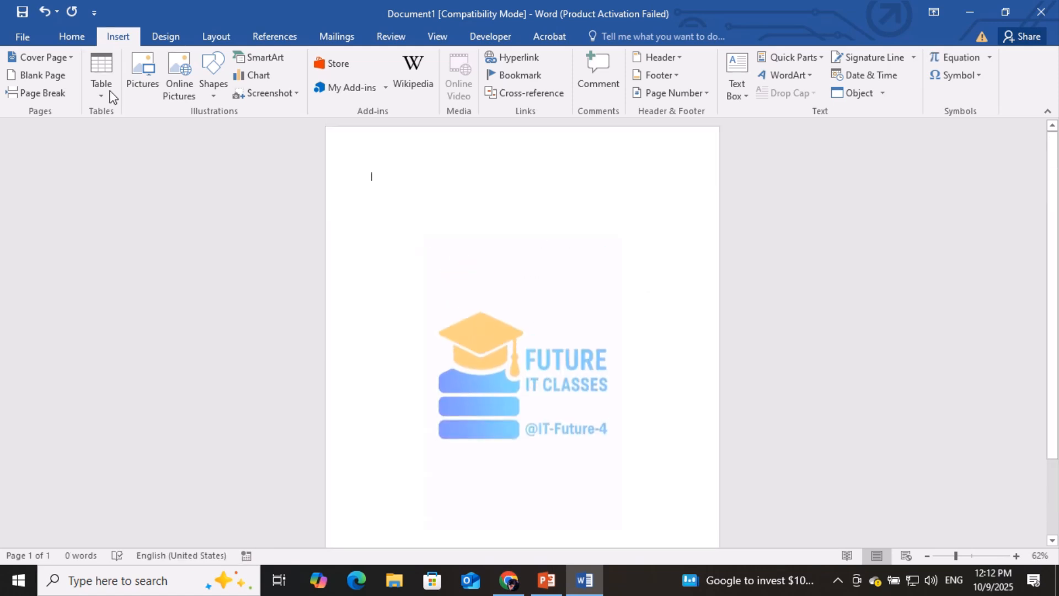
- Insert a table with four columns and four rows, entering "Name" and "A" in the first row and filler text below "Name"
left_click(104, 77)
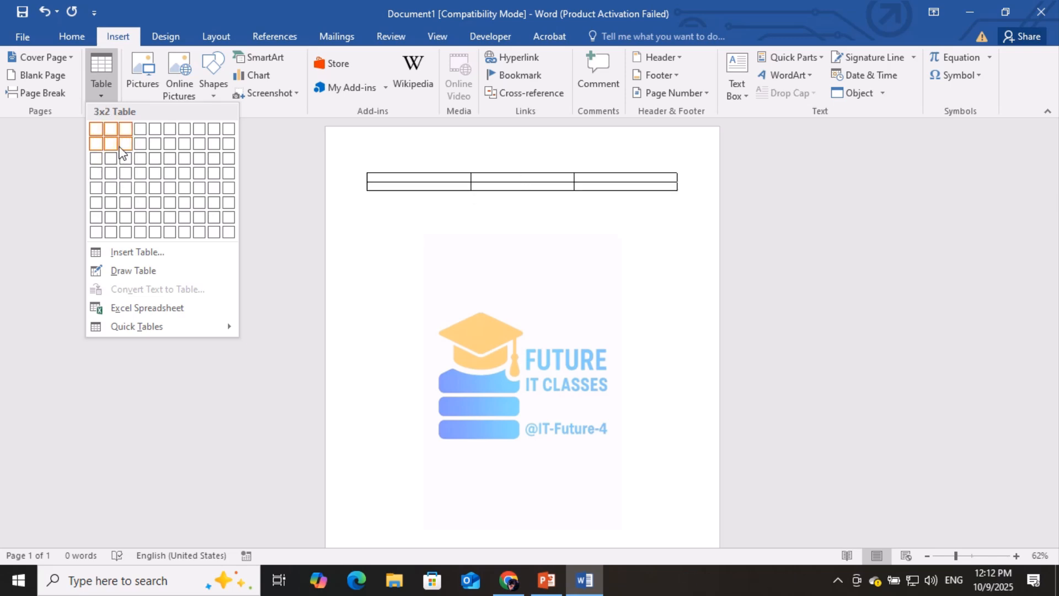
left_click(138, 173)
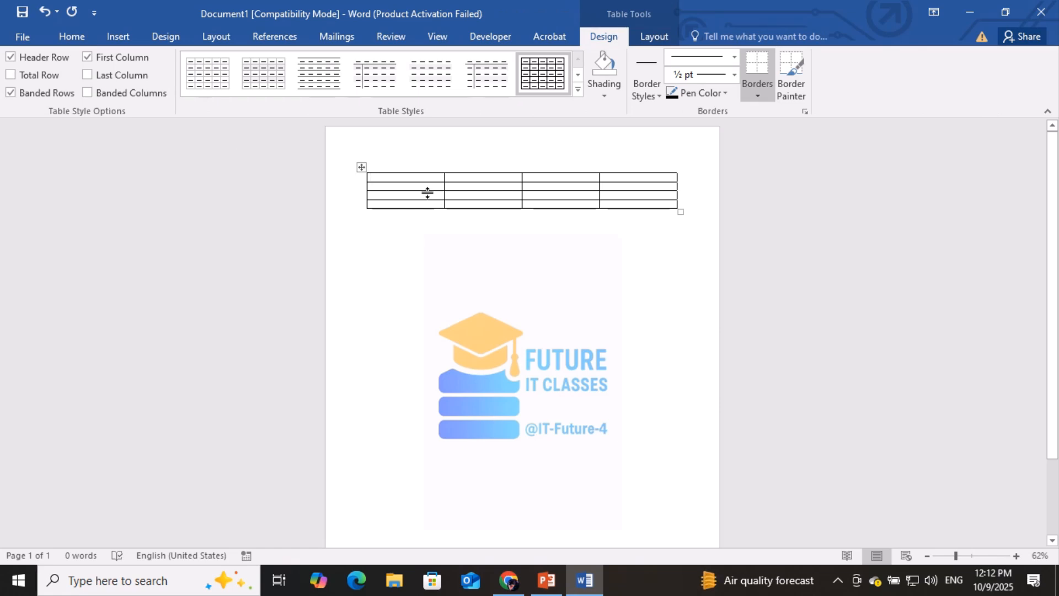
type("Name")
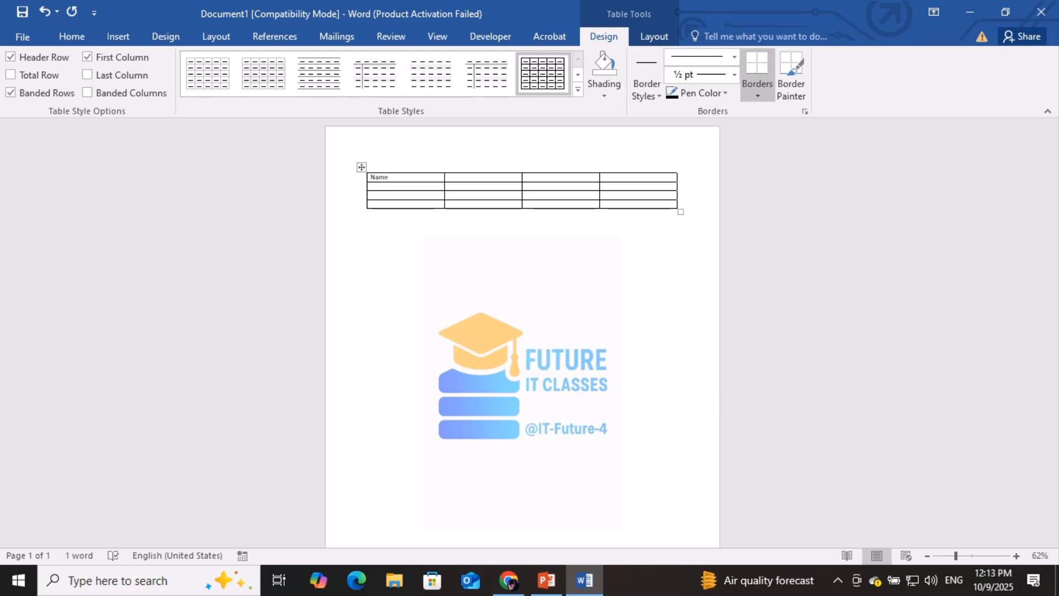
key("Tab")
type("a")
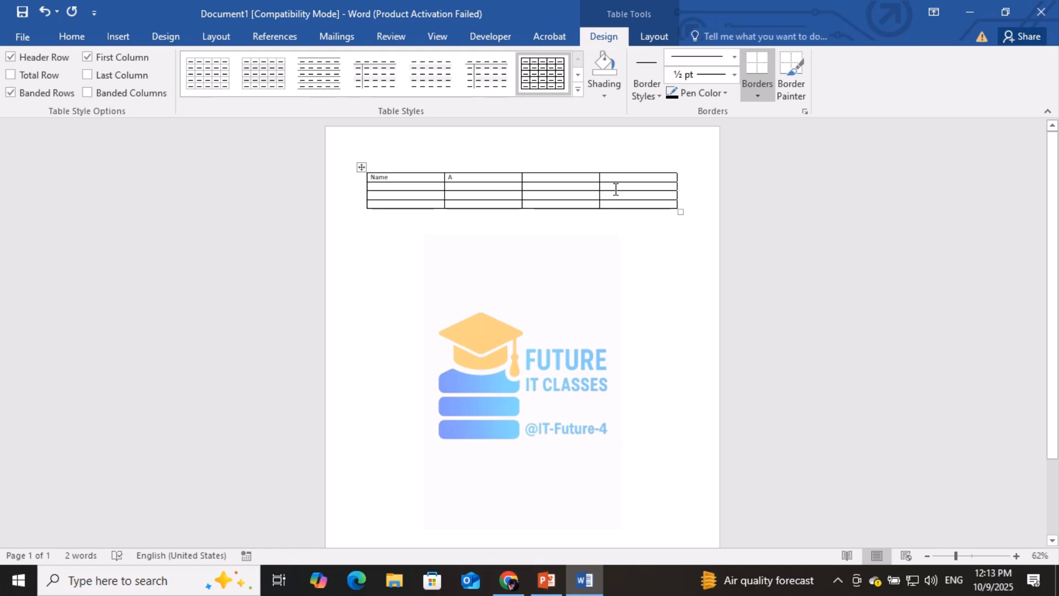
left_click(424, 186)
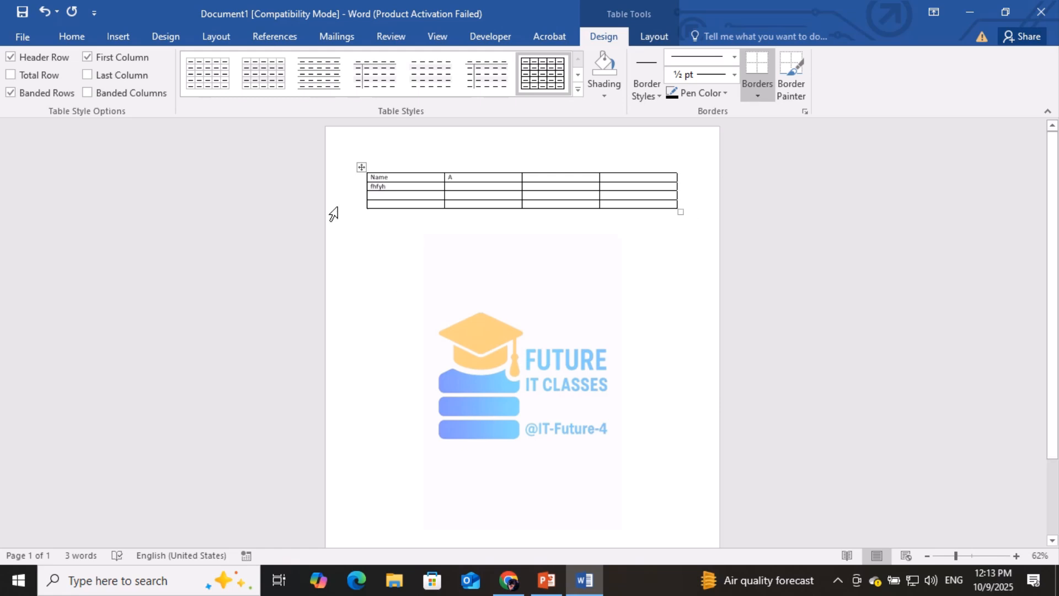
- Clear the text from all the cells of the four-column table, keeping its grid
left_click(110, 35)
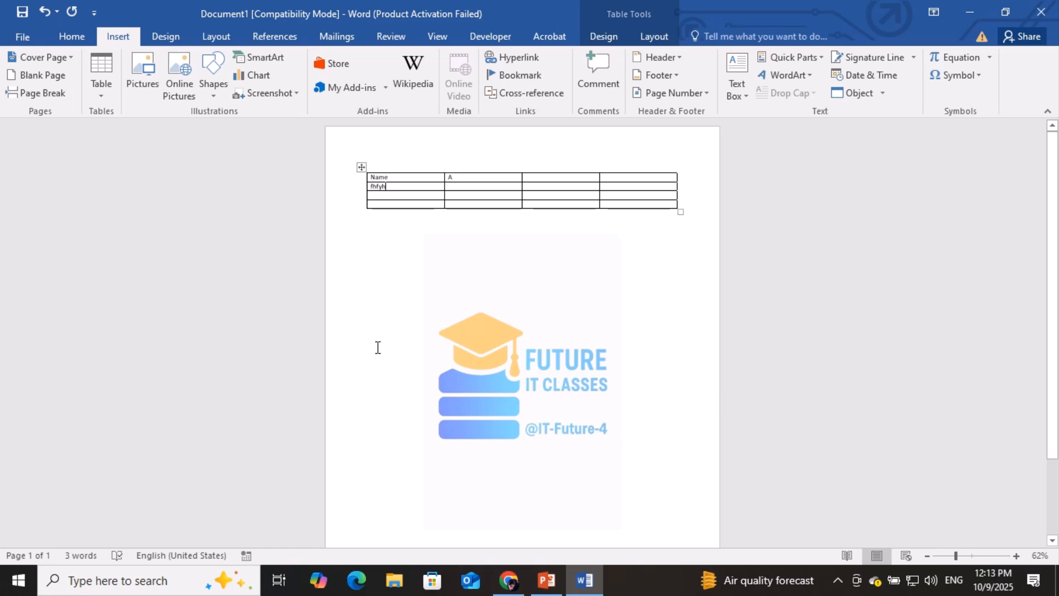
left_click(359, 168)
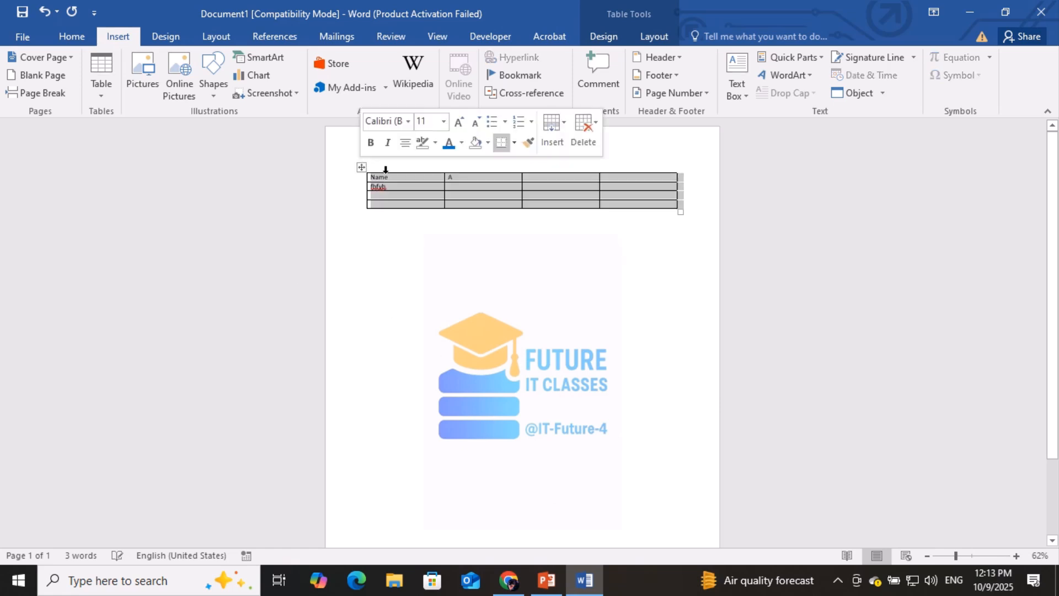
key("Delete")
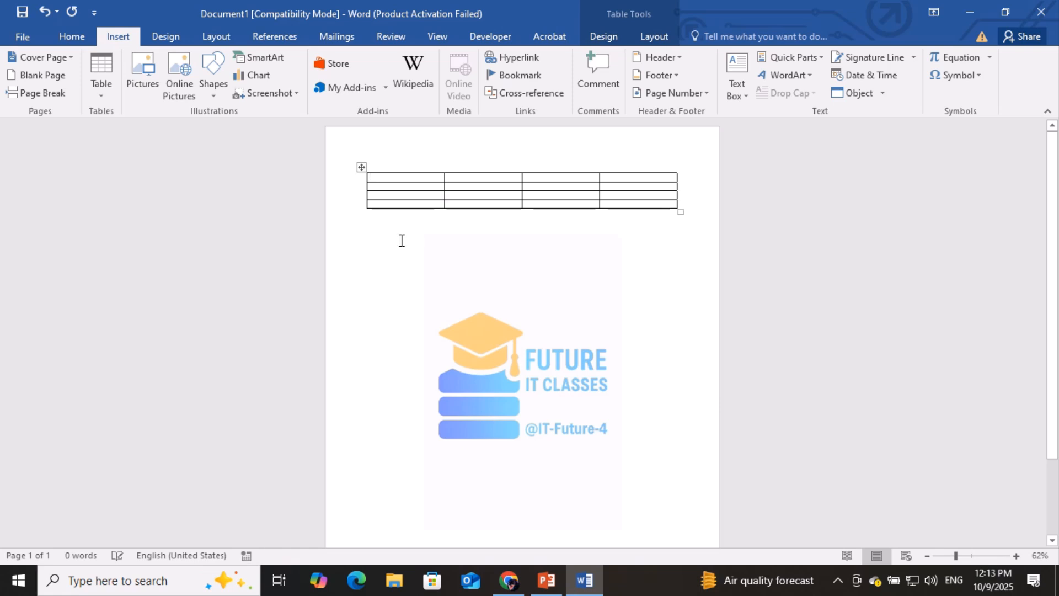
- Draw a single-cell table about 3.27" wide and 1.58" high below the four-column table
left_click(99, 95)
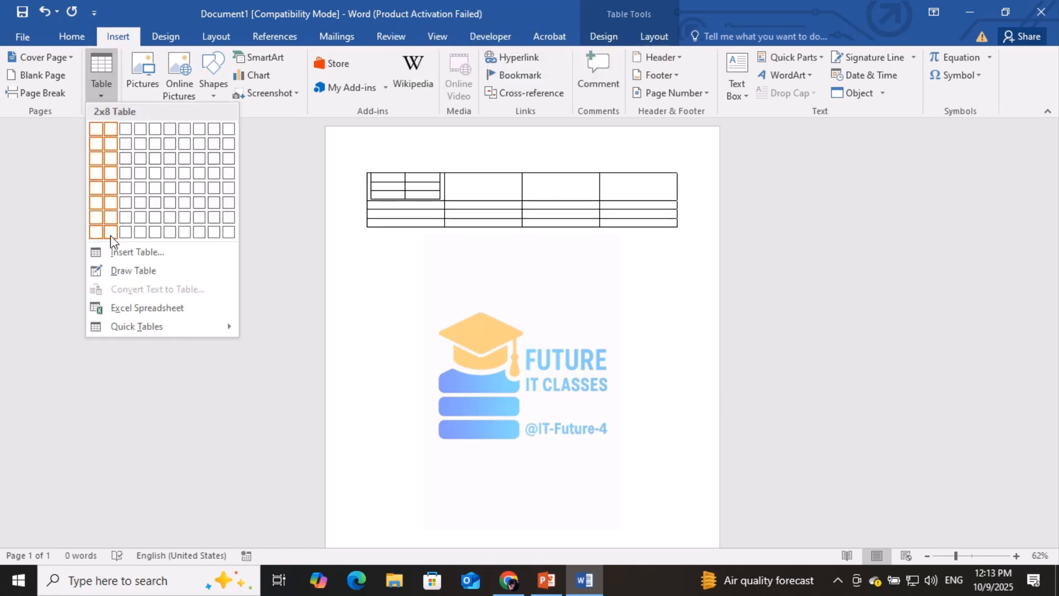
left_click(158, 271)
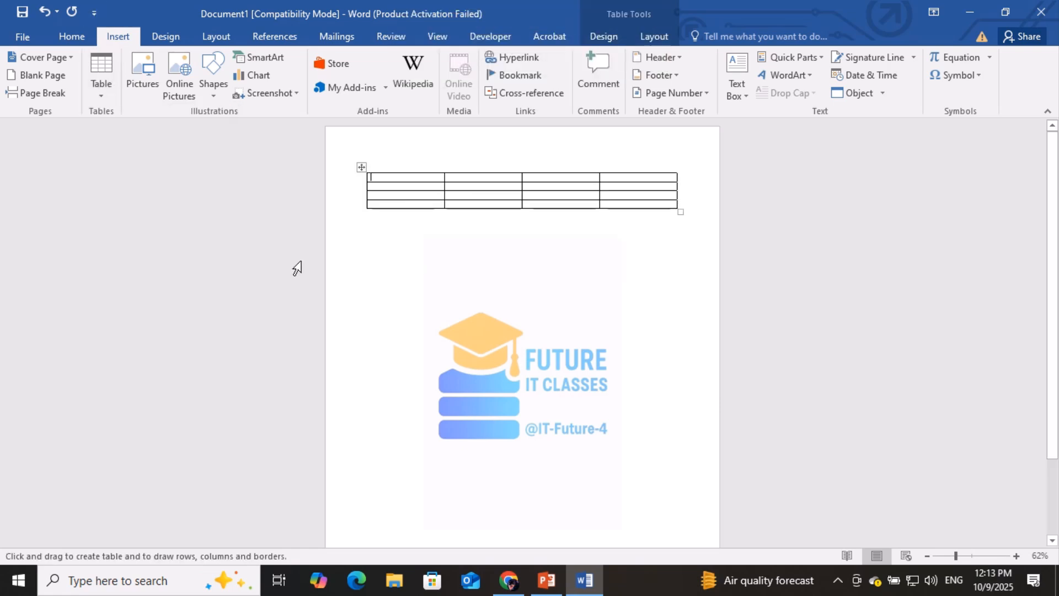
mouse_move(389, 266)
left_mouse_down()
mouse_move(440, 277)
mouse_move(547, 263)
mouse_move(543, 349)
mouse_move(545, 339)
left_mouse_up()
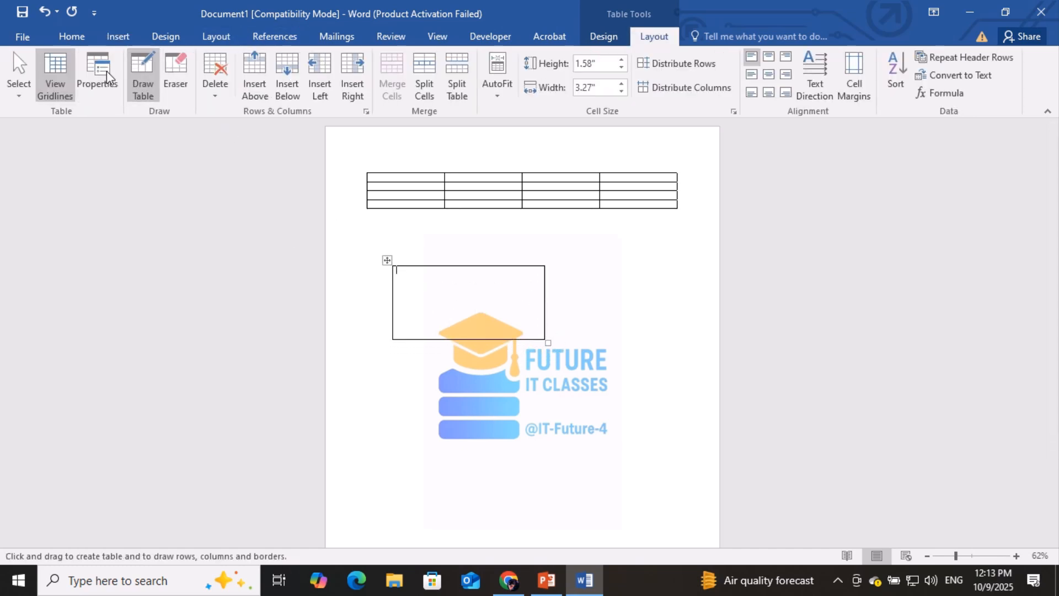
- Insert a nested table with 10 columns and 2 rows inside the drawn cell, keeping the automatic fixed column width
left_click(101, 39)
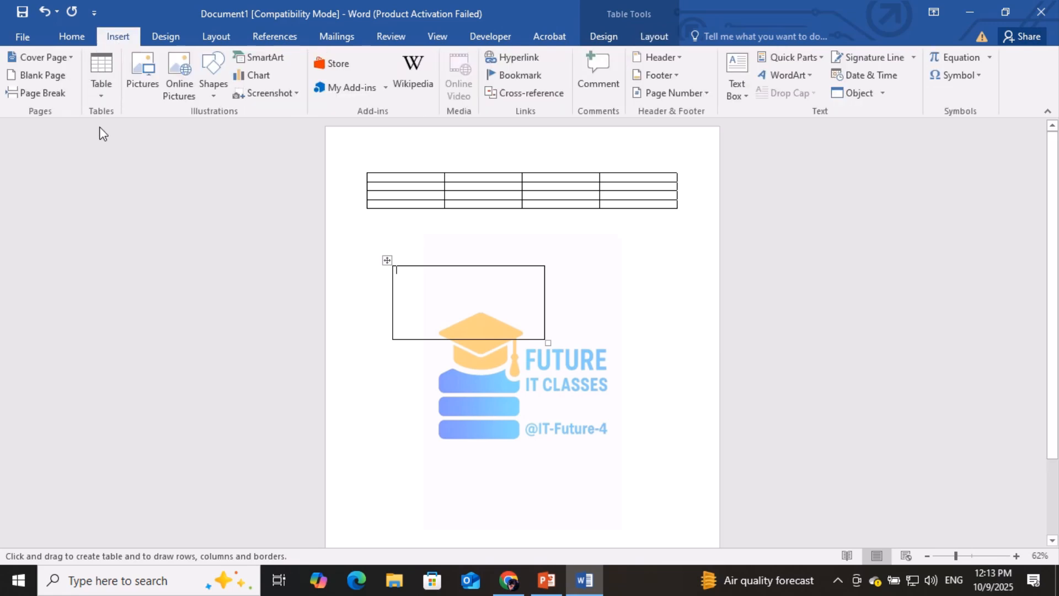
left_click(103, 91)
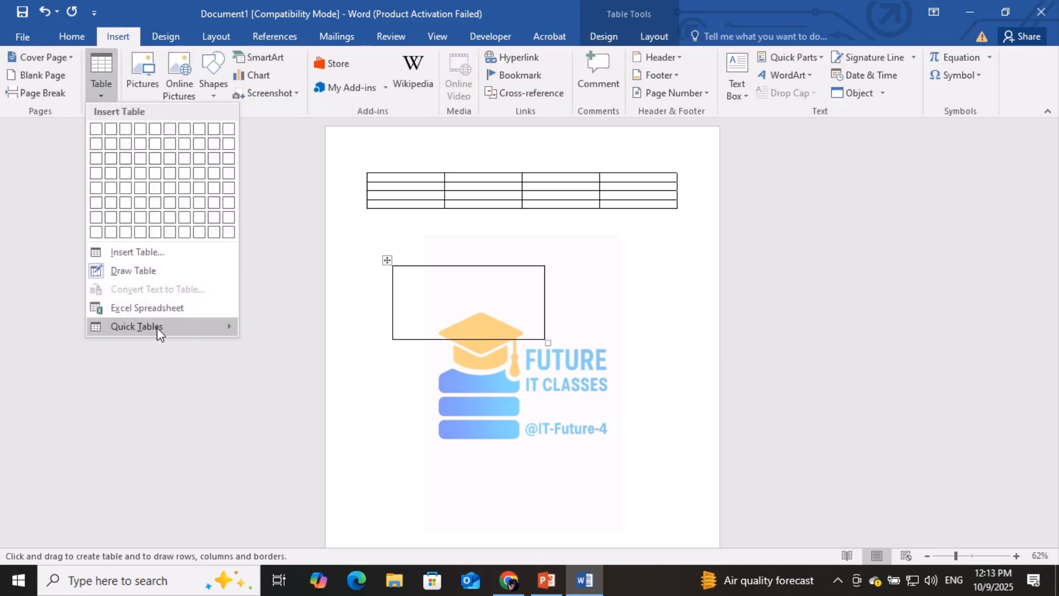
mouse_move(157, 327)
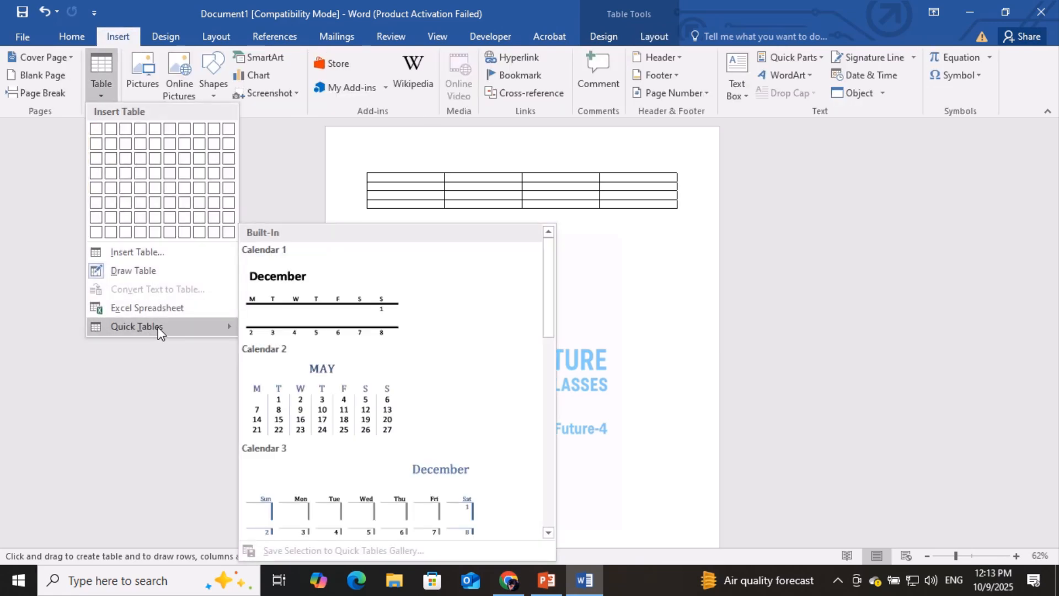
left_click(154, 255)
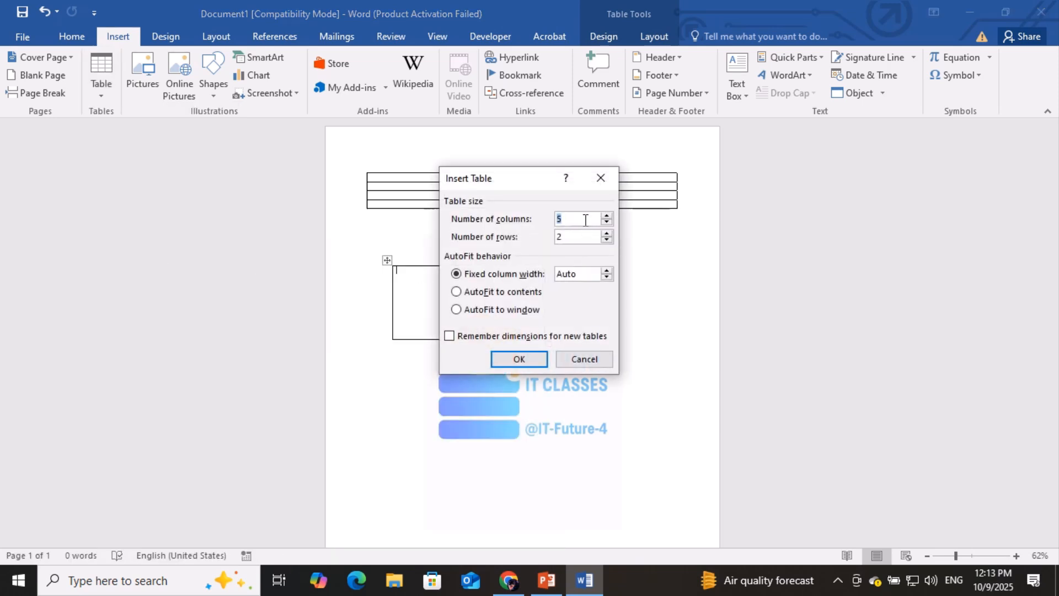
key("BackSpace")
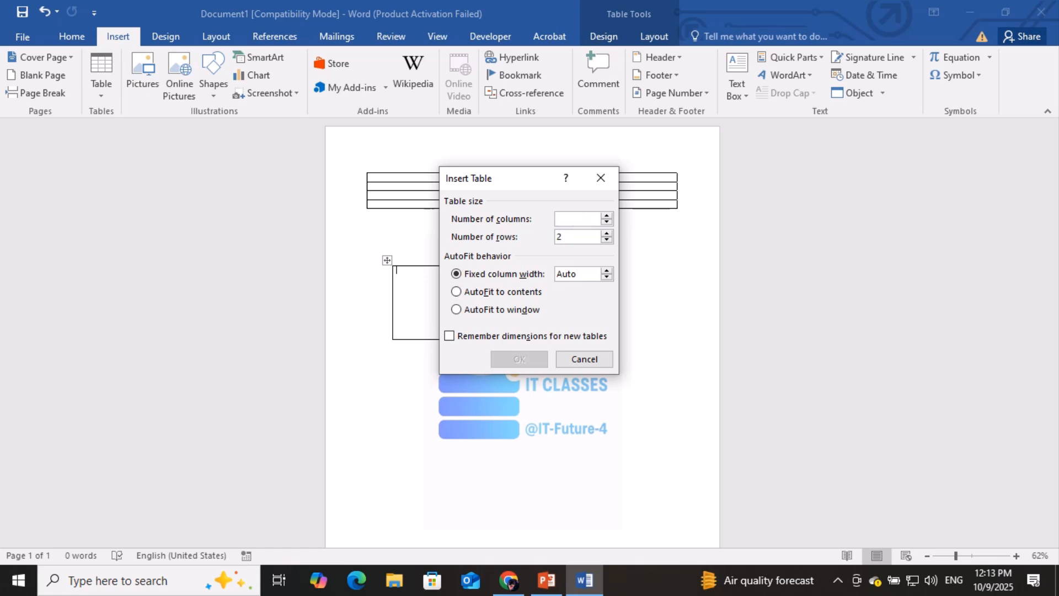
type("10")
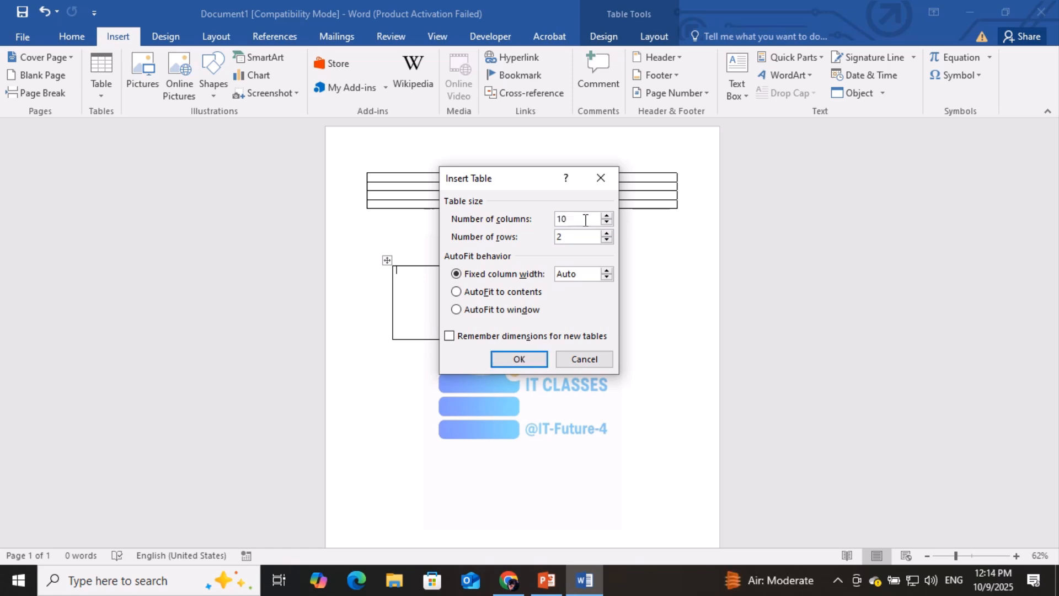
left_click(519, 359)
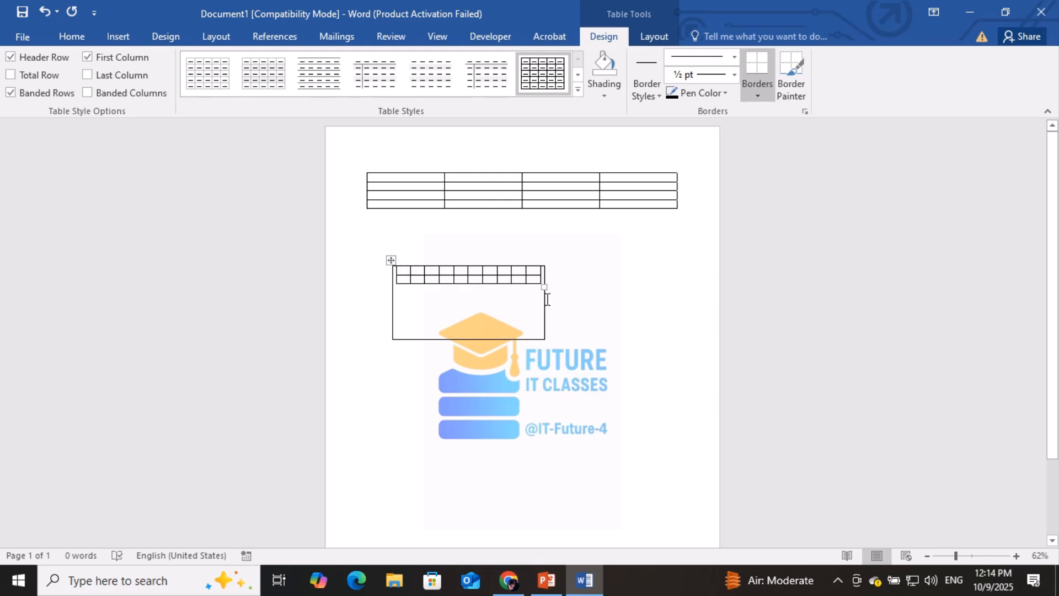
- Undo all the table insertions and entries to get back to the blank page
key("ctrl+z")
key("ctrl+z")
key("ctrl+z")
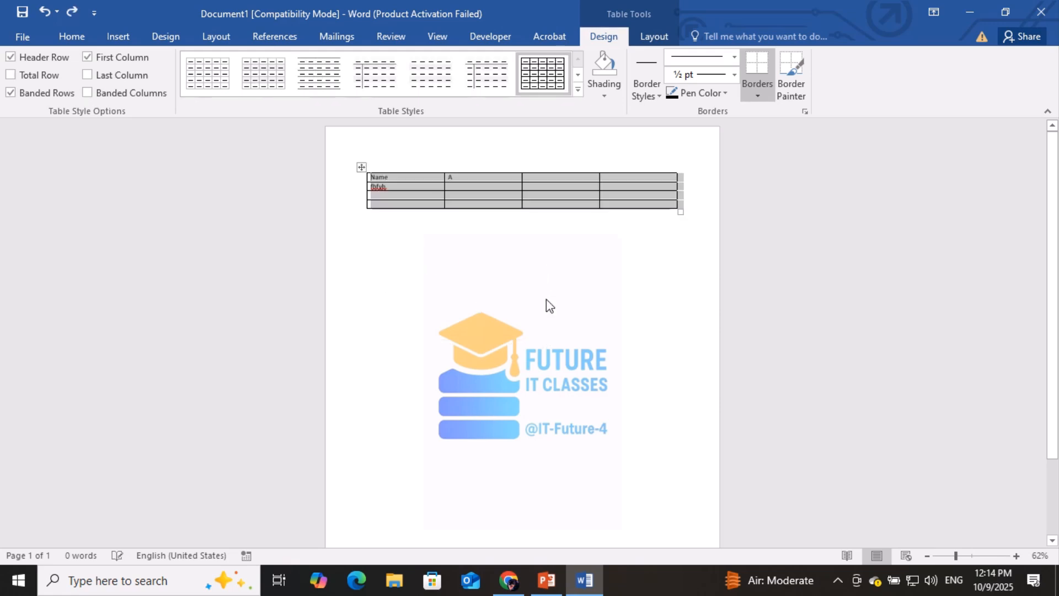
key("ctrl+z")
key("ctrl+z")
key("ctrl+z")
key("ctrl+z")
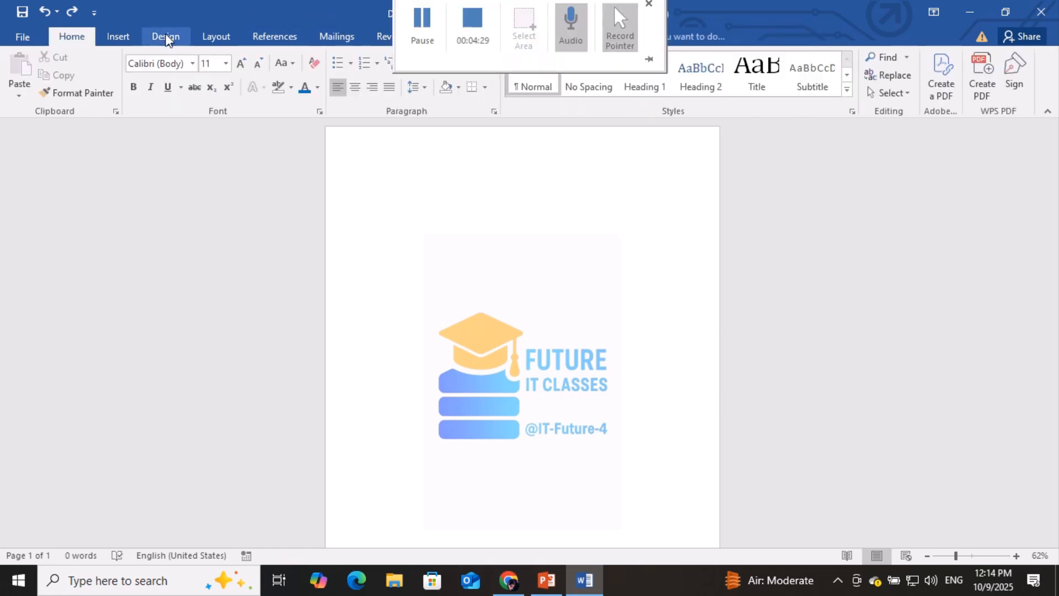
- Insert the picture "my logo on youtub" on the blank page, finding it in the Downloads folder with the search "MY"
left_click(131, 37)
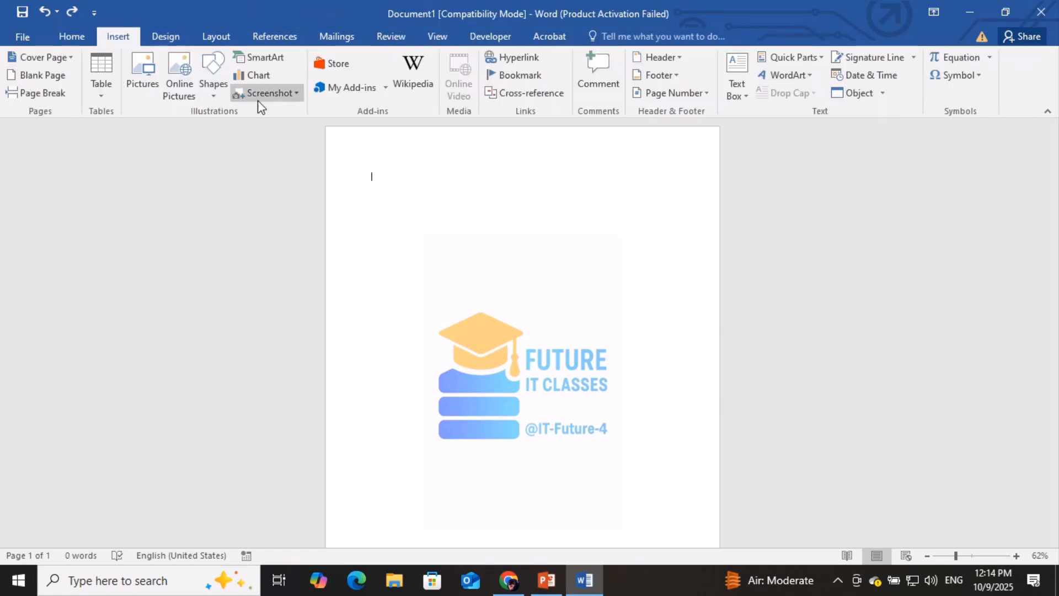
left_click(153, 84)
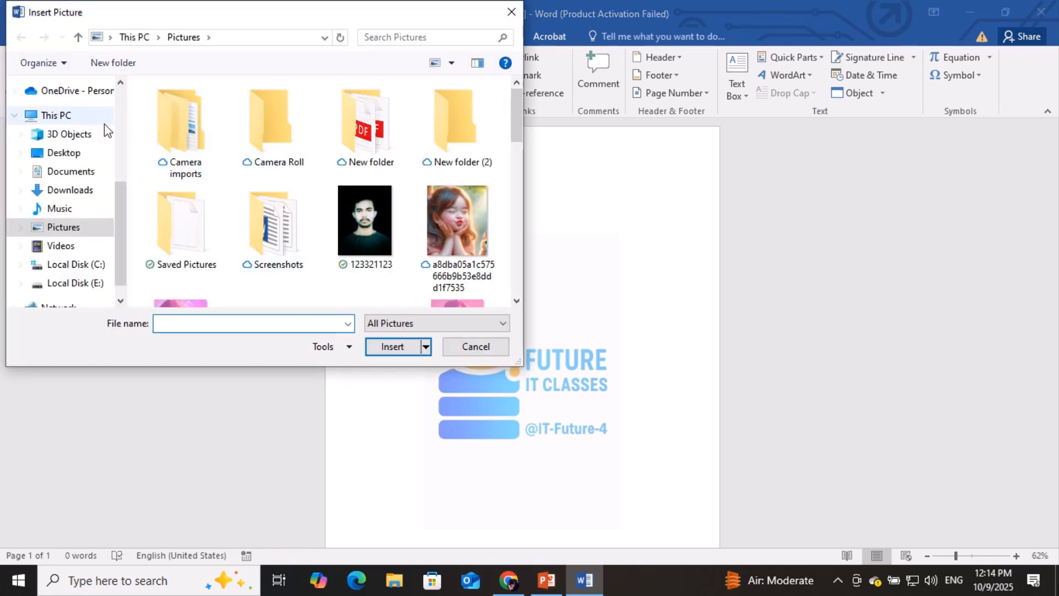
scroll(359, 246, "down", 3)
scroll(359, 246, "down", 2)
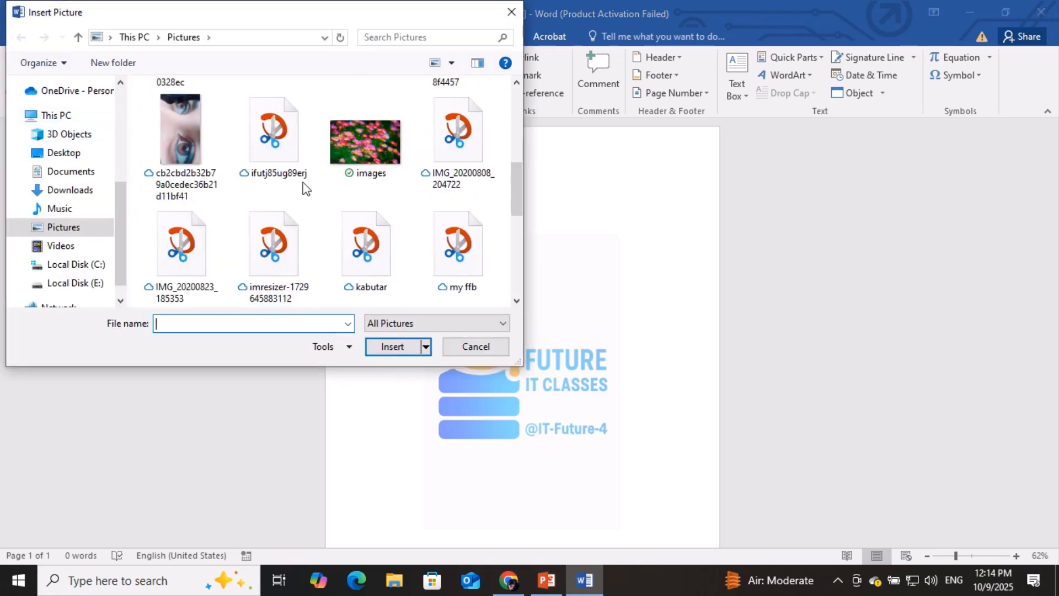
left_click(70, 193)
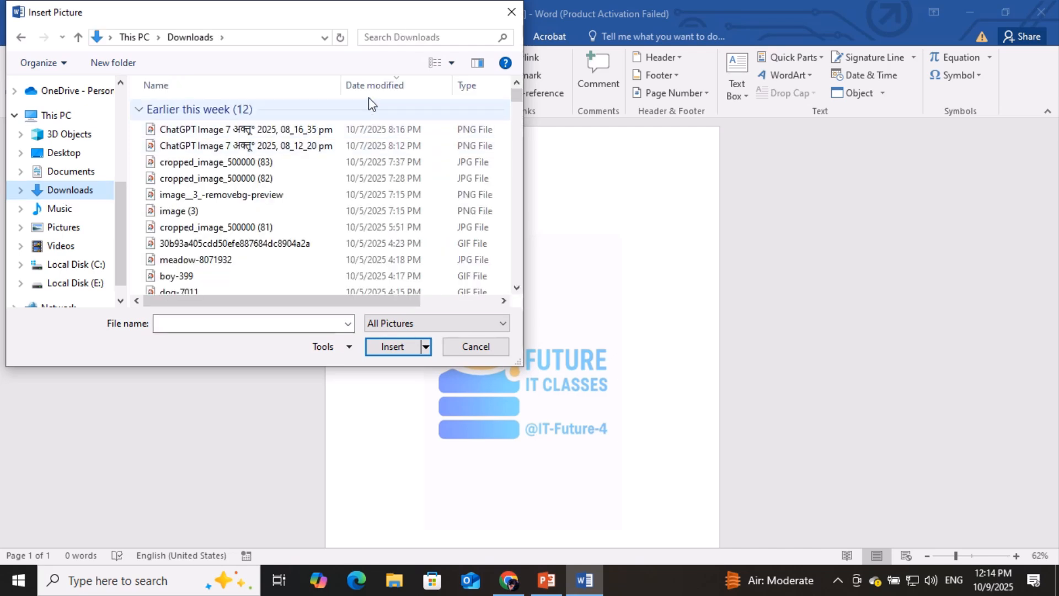
left_click(440, 38)
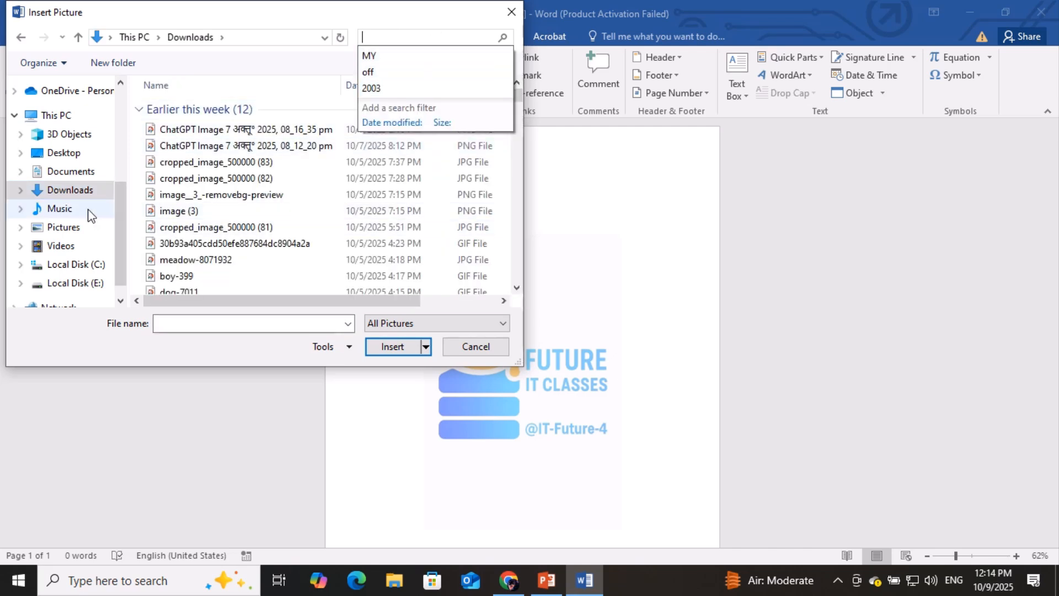
left_click(475, 55)
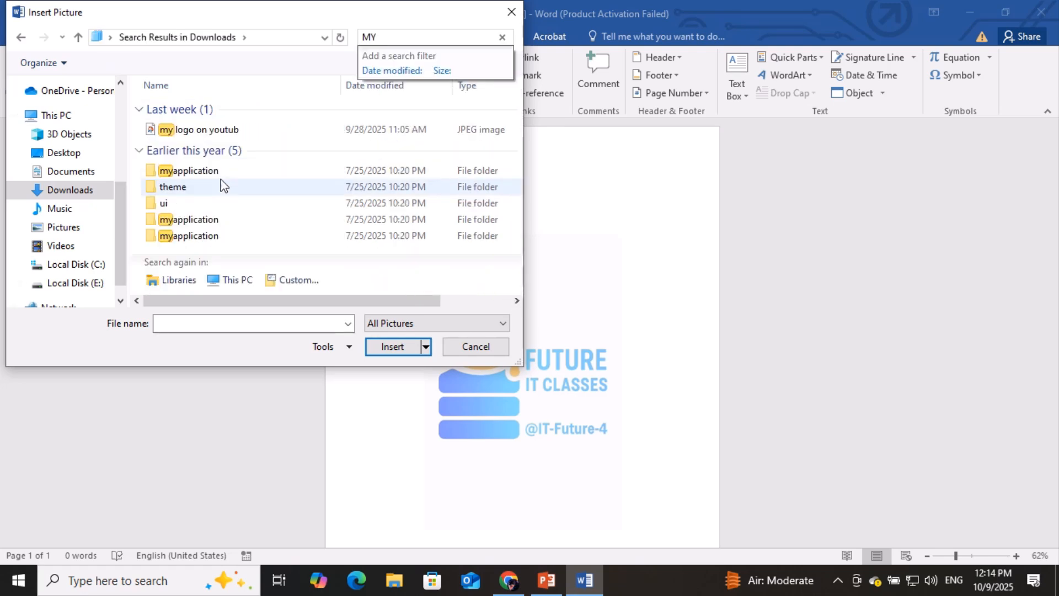
left_click(252, 132)
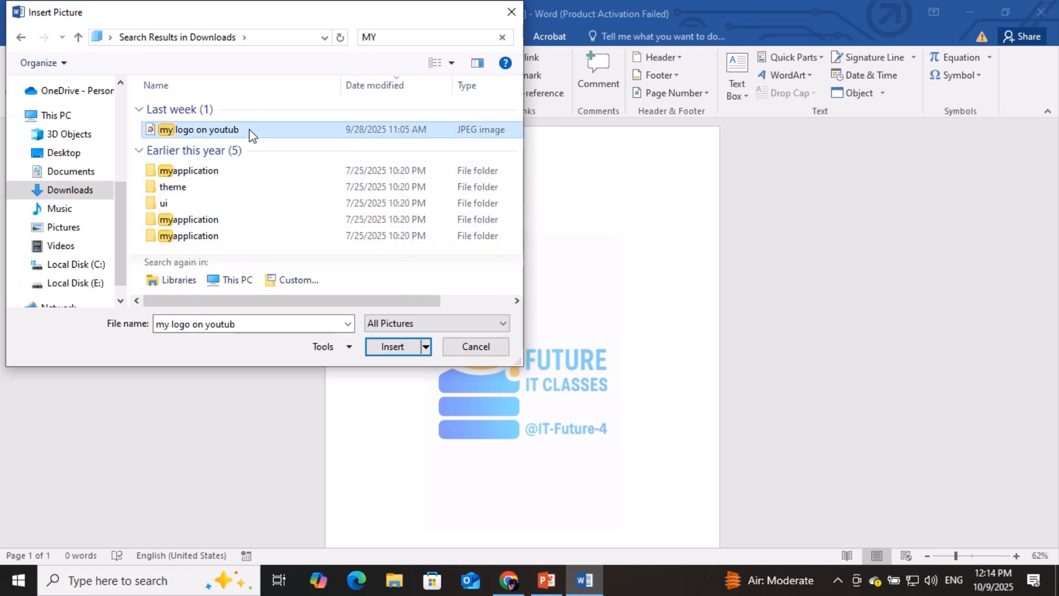
left_click(392, 348)
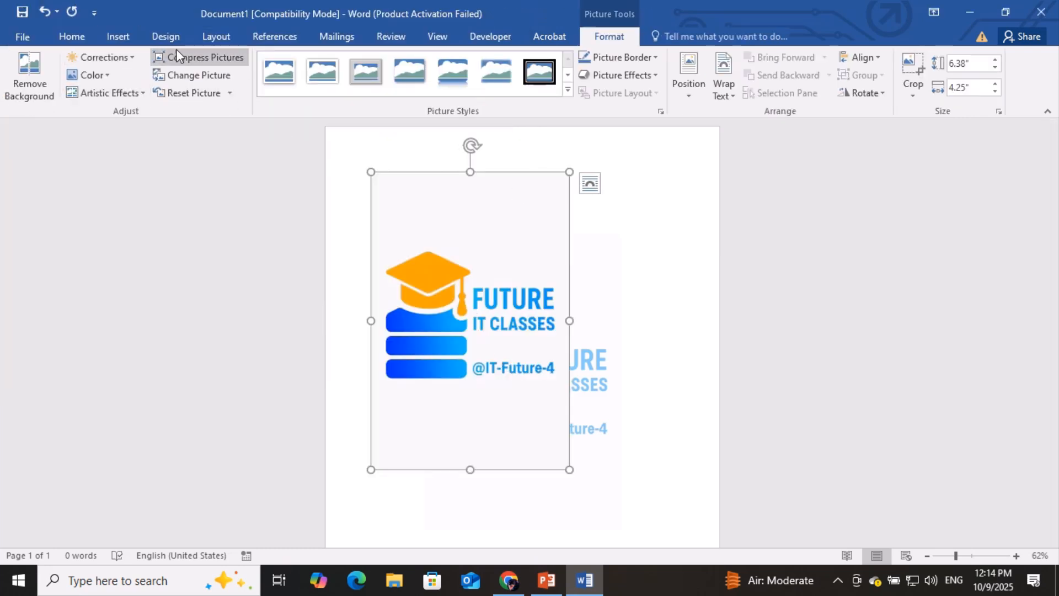
left_click(118, 36)
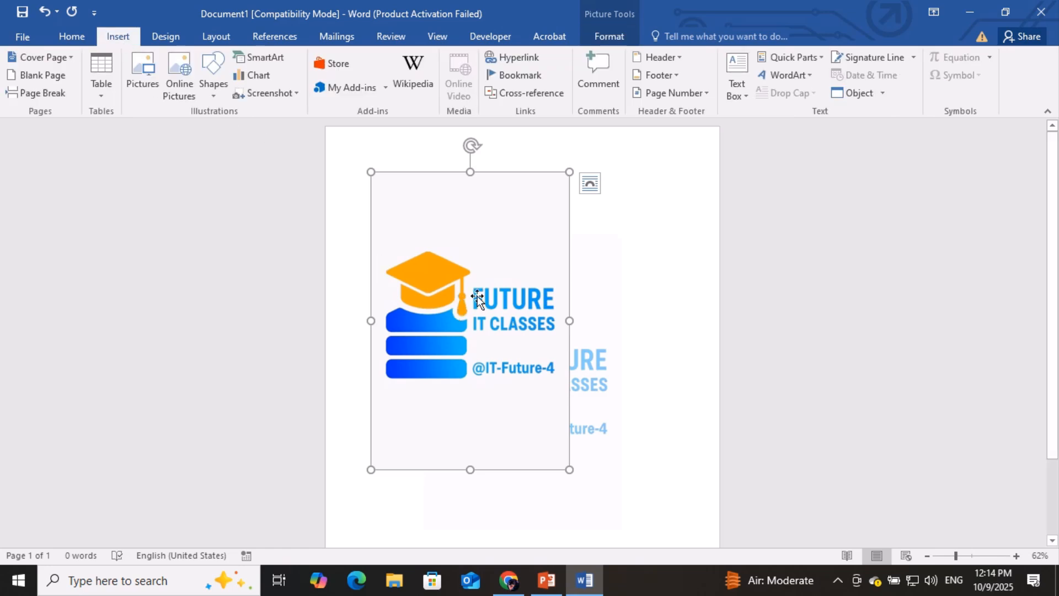
left_click(664, 291)
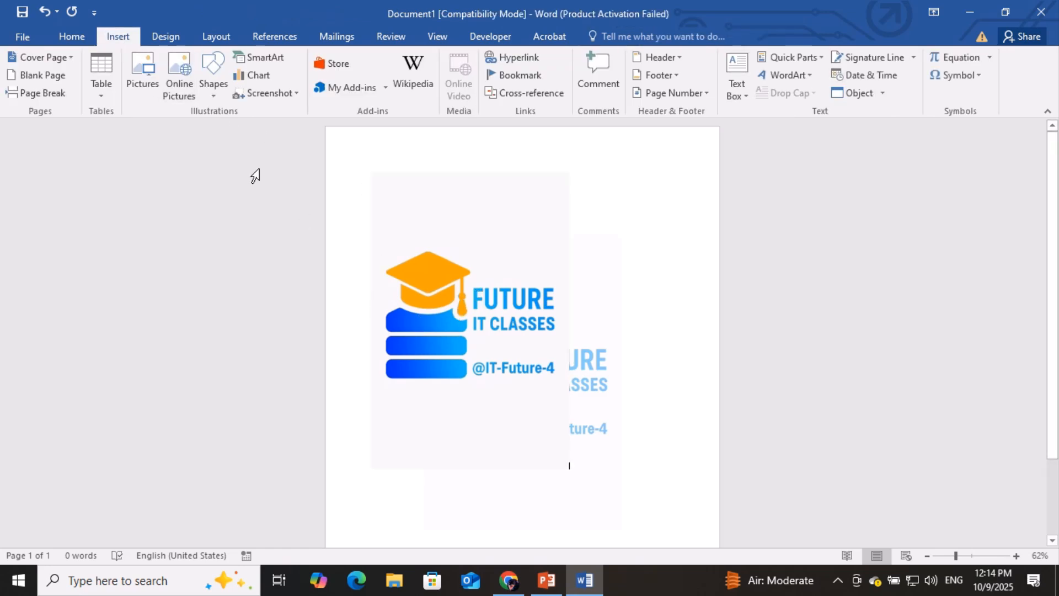
left_click(145, 79)
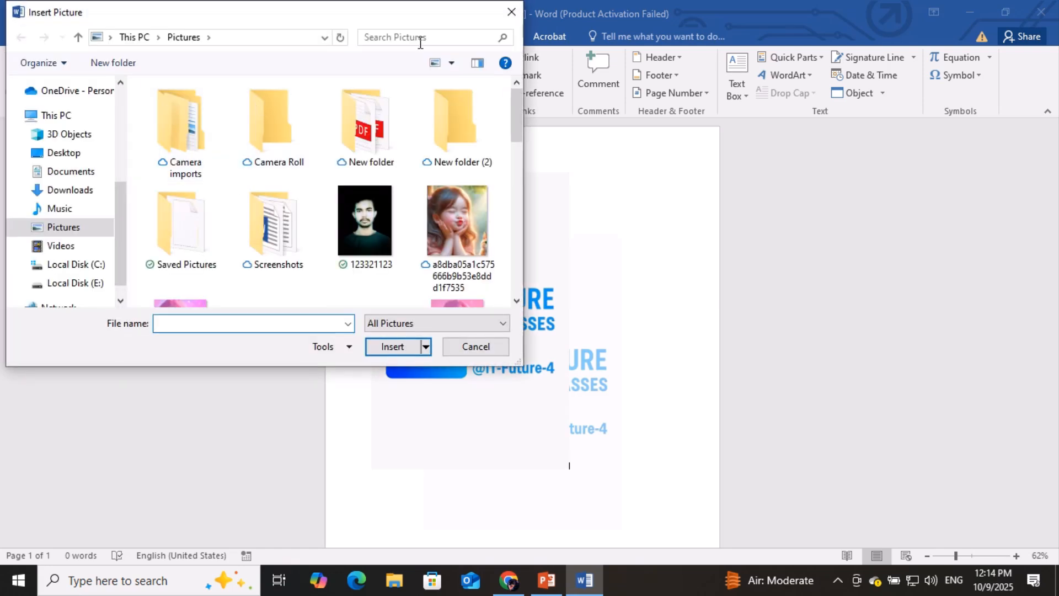
left_click(511, 12)
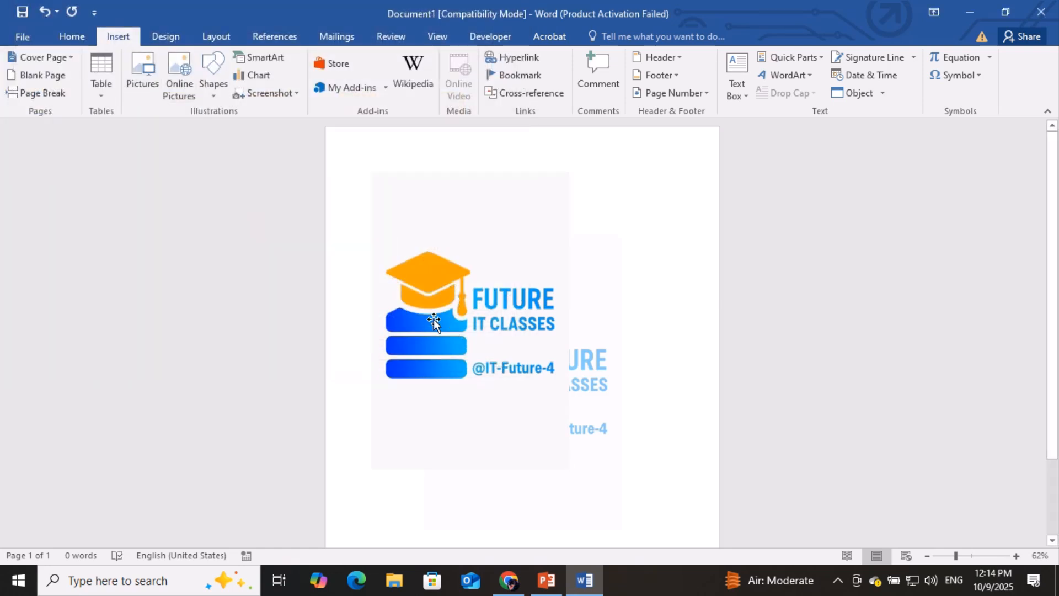
- Remove the background of the logo picture, keeping the automatically marked area
left_click(455, 277)
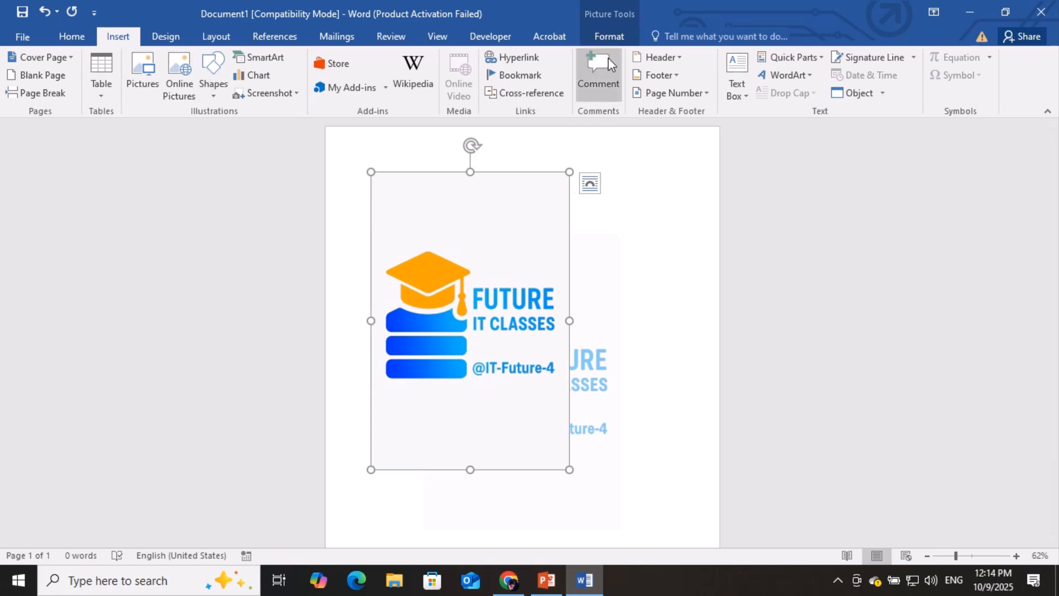
left_click(610, 37)
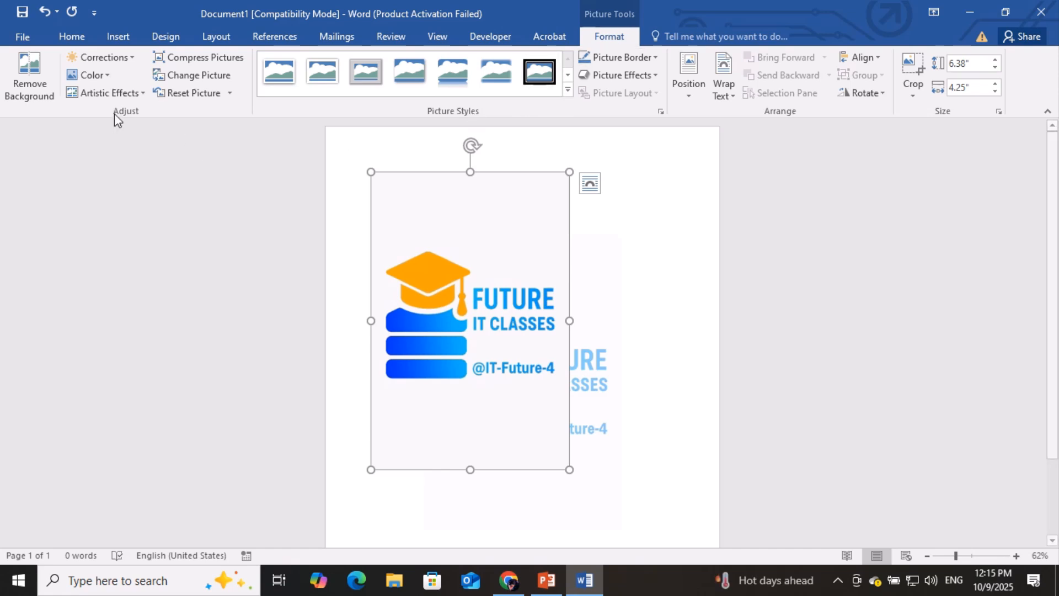
left_click(13, 71)
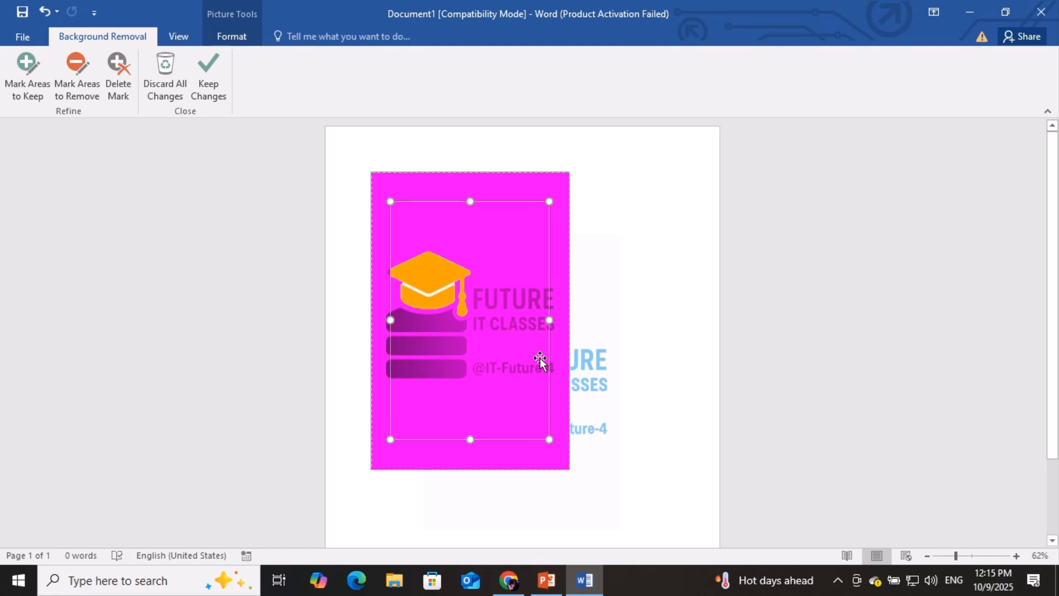
key("Return")
left_click_drag(425, 317, 438, 278)
mouse_move(660, 1)
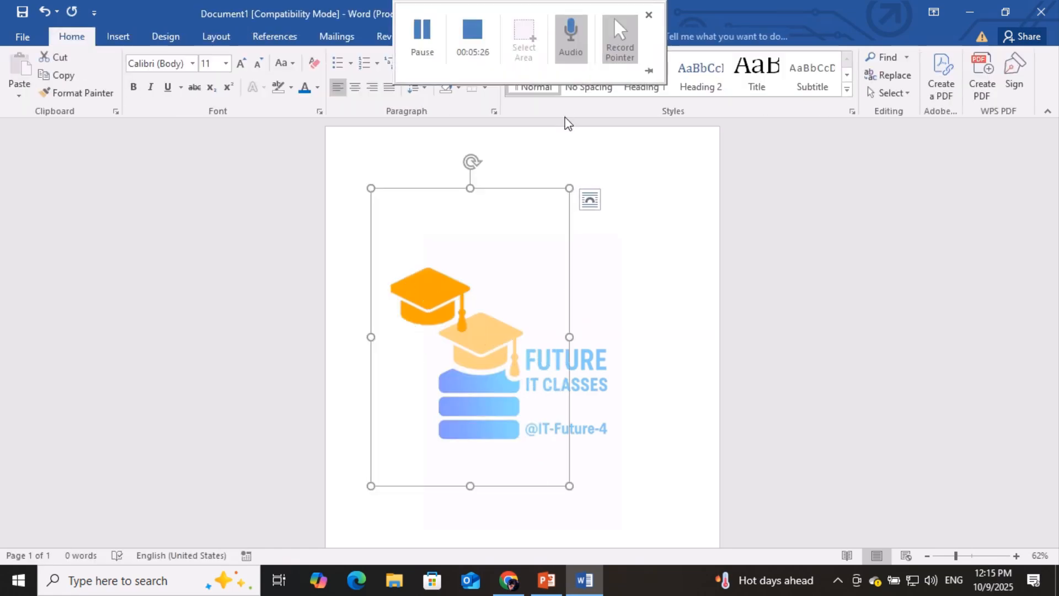
- Try Square text wrapping on the cut-out cap picture with a move to the right, and undo everything back to the original logo
left_click(618, 43)
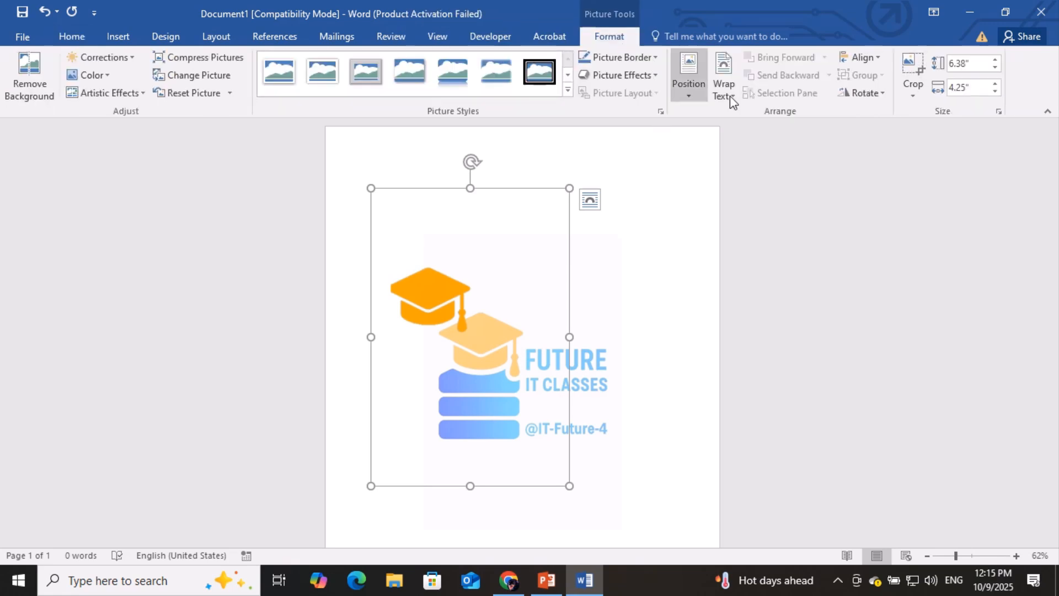
left_click(737, 76)
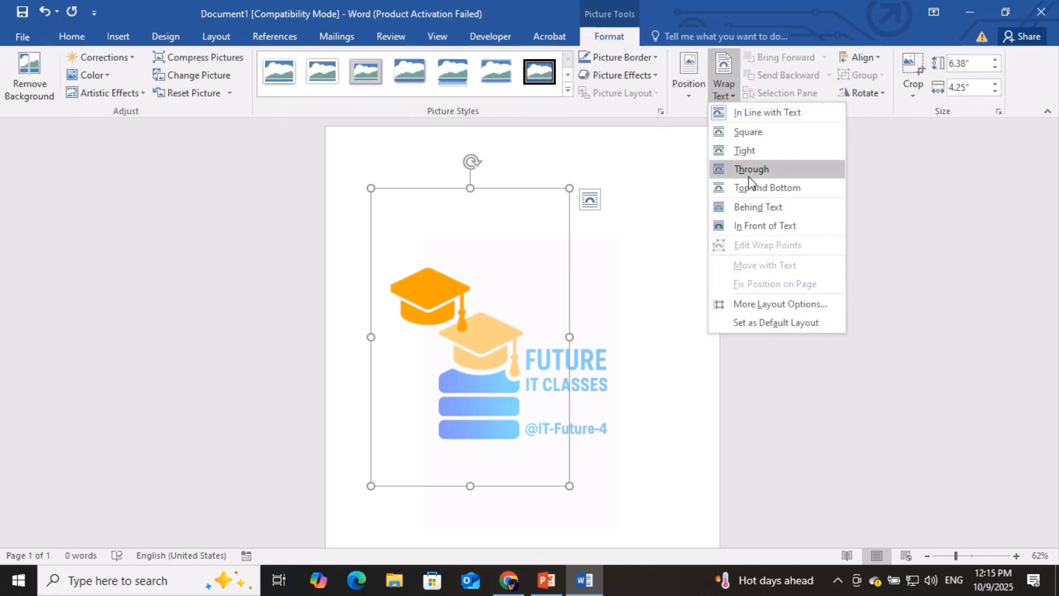
left_click(756, 131)
left_click_drag(444, 304, 513, 305)
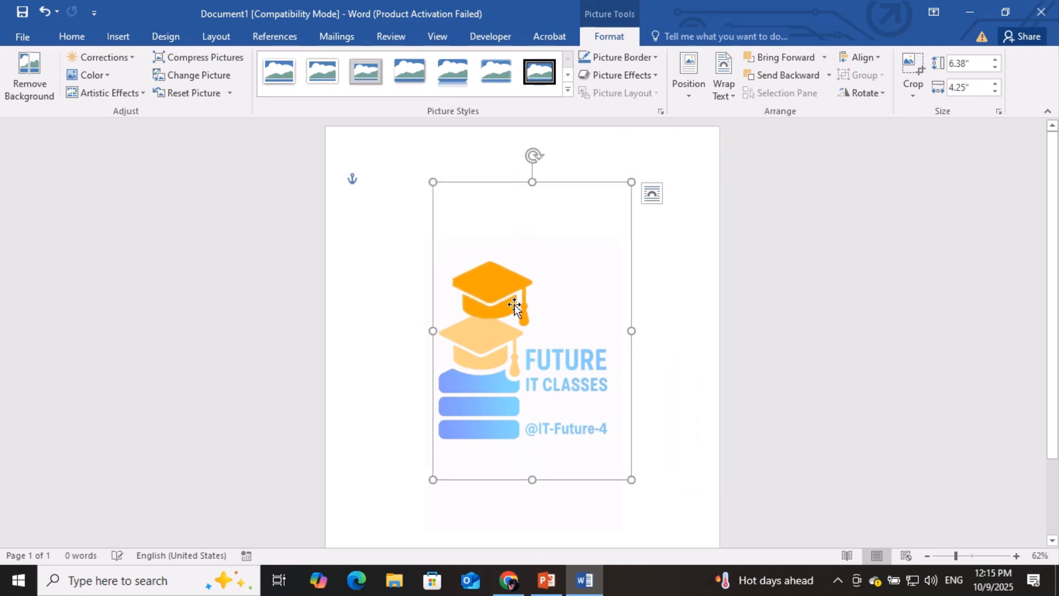
key("ctrl+z")
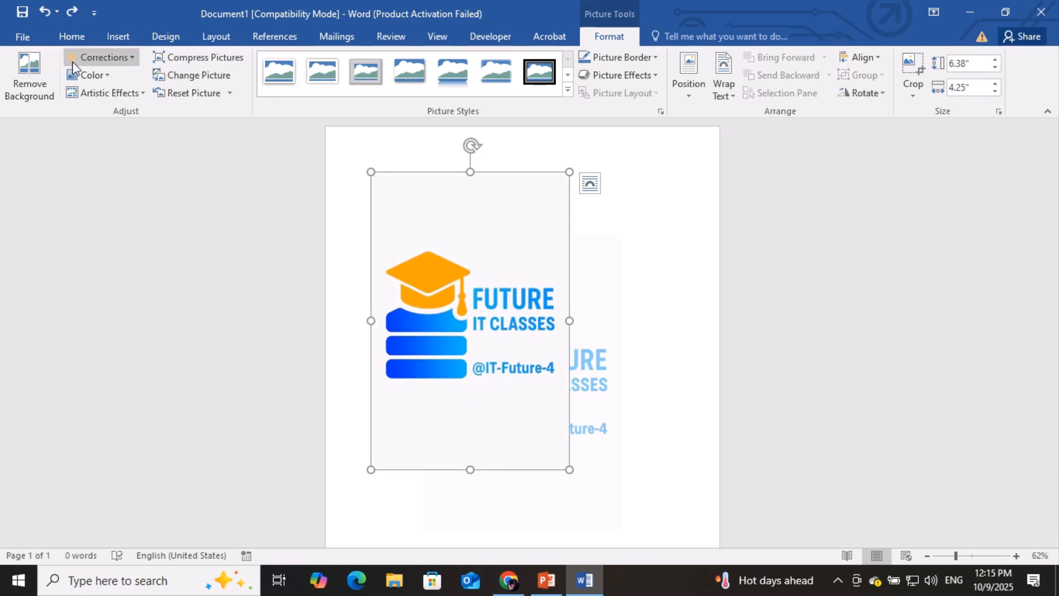
- Preview the color, brightness/contrast correction and artistic effect presets on the logo picture without applying any
left_click(105, 76)
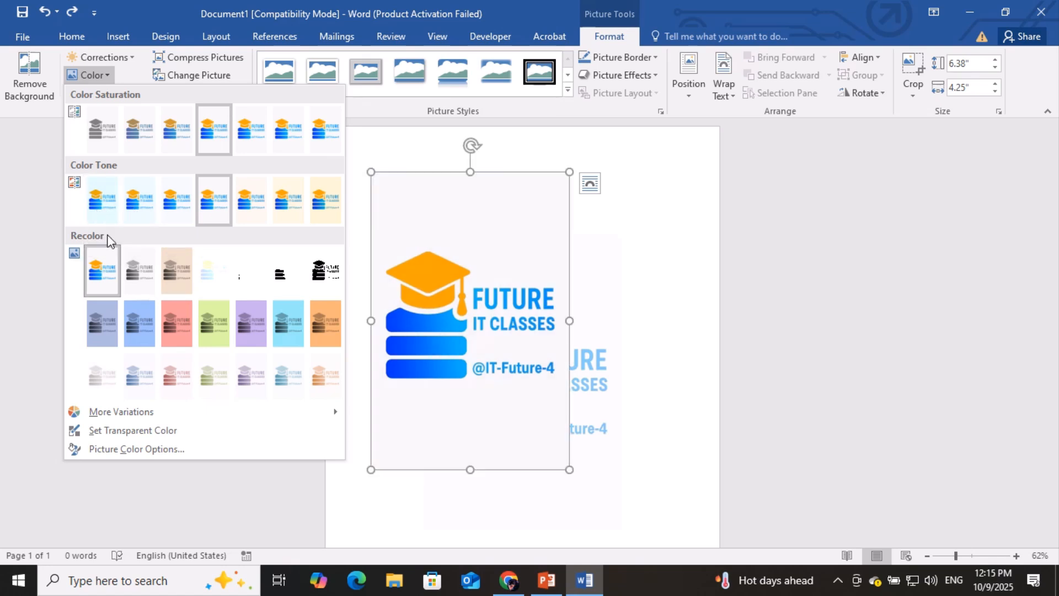
left_click(132, 64)
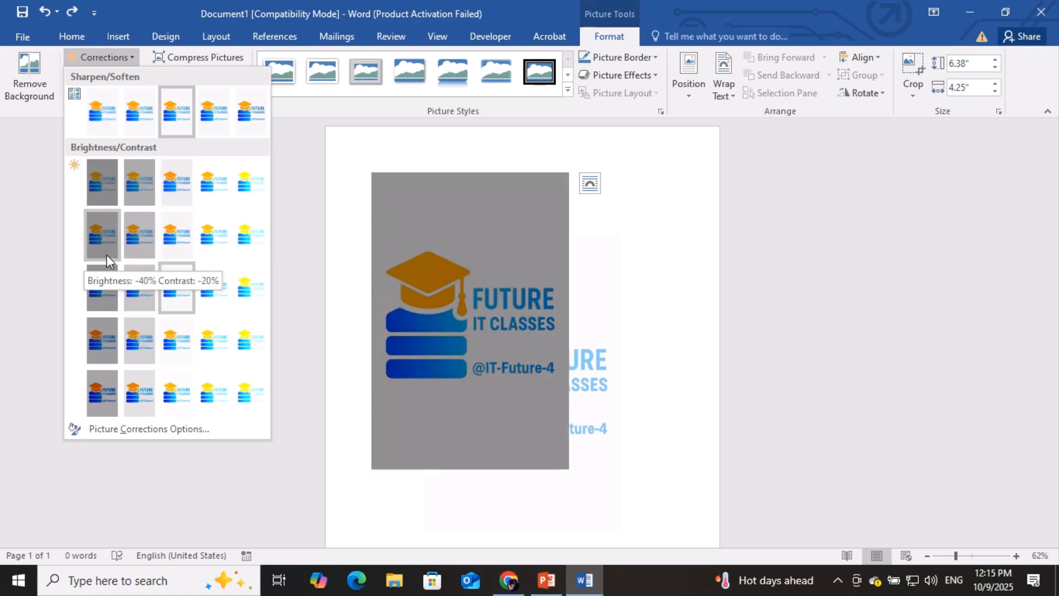
left_click(37, 218)
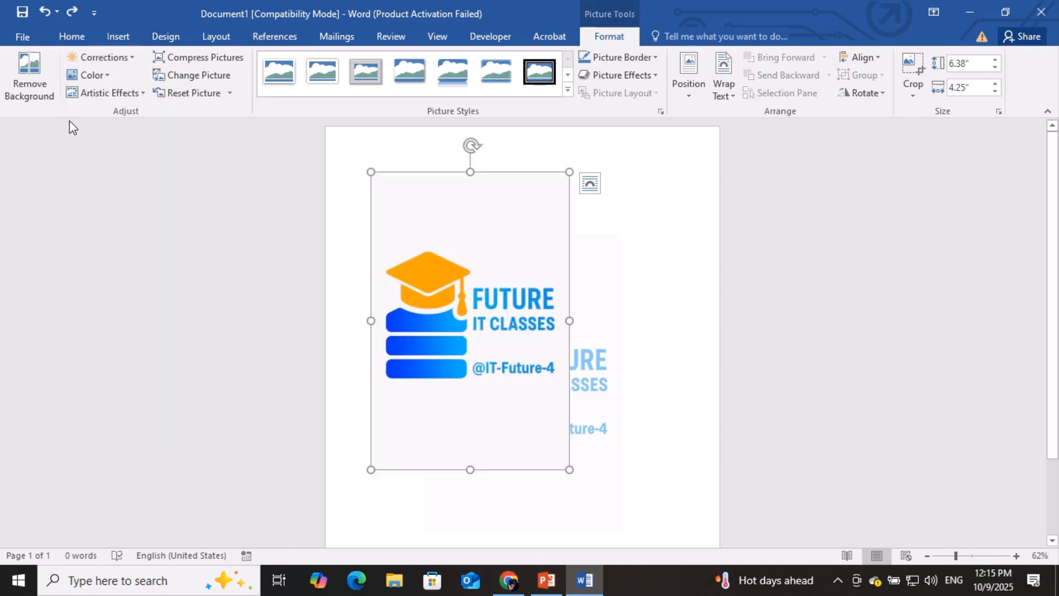
left_click(137, 94)
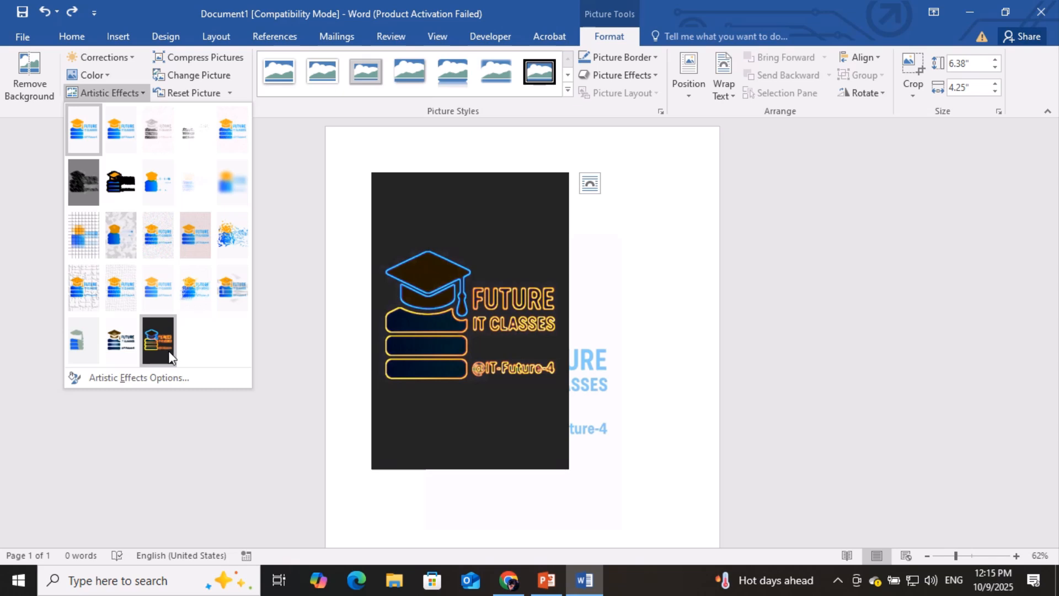
left_click(143, 454)
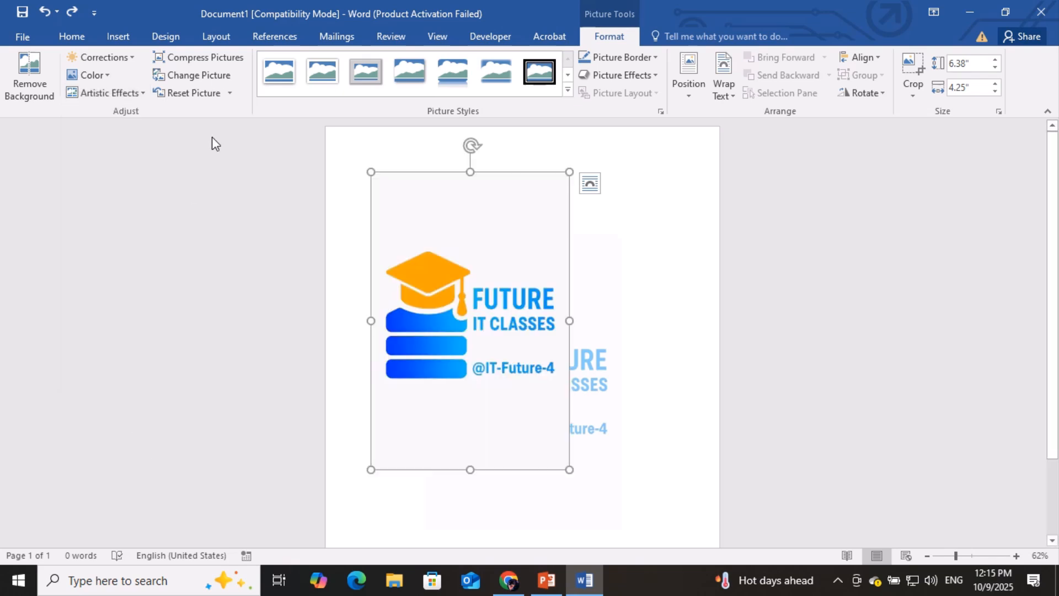
- Compress only the logo picture, deleting its cropped areas and using the document resolution
left_click(217, 59)
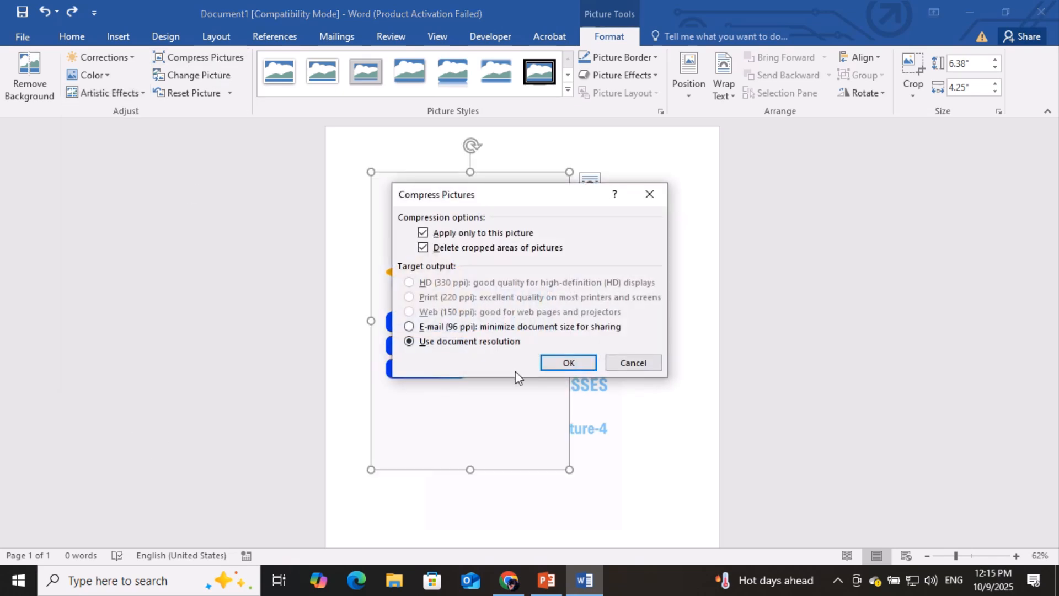
left_click(569, 364)
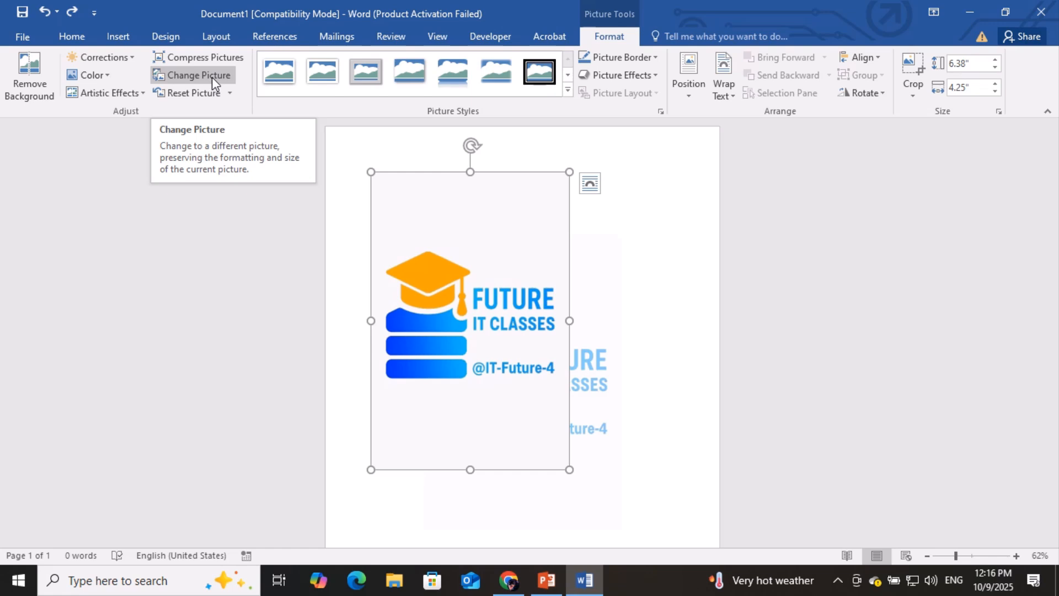
- Run a Bing image search for an online picture to replace the selected logo
left_click(188, 77)
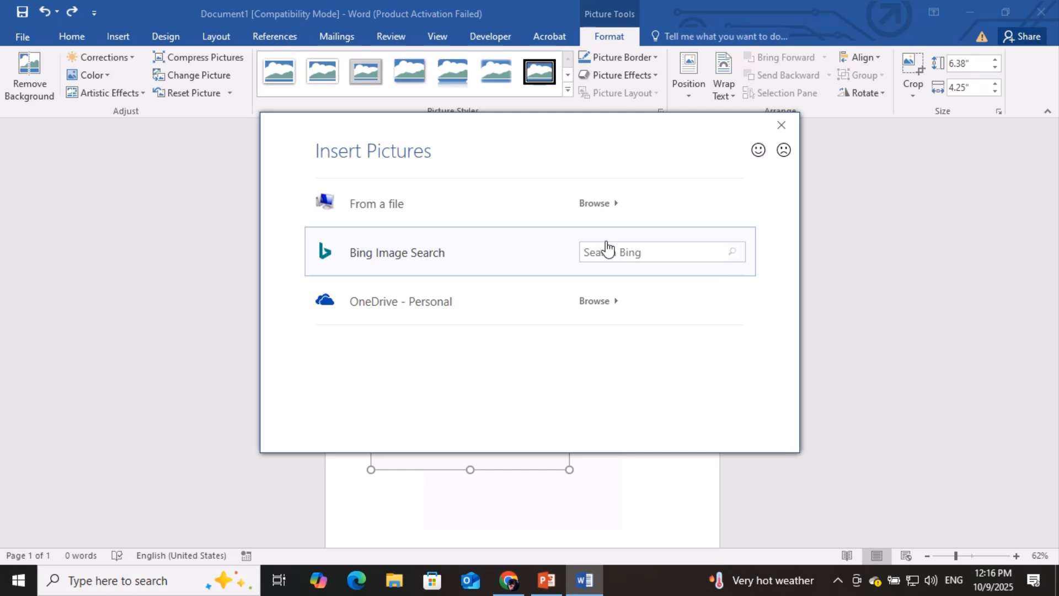
left_click(625, 253)
key("Return")
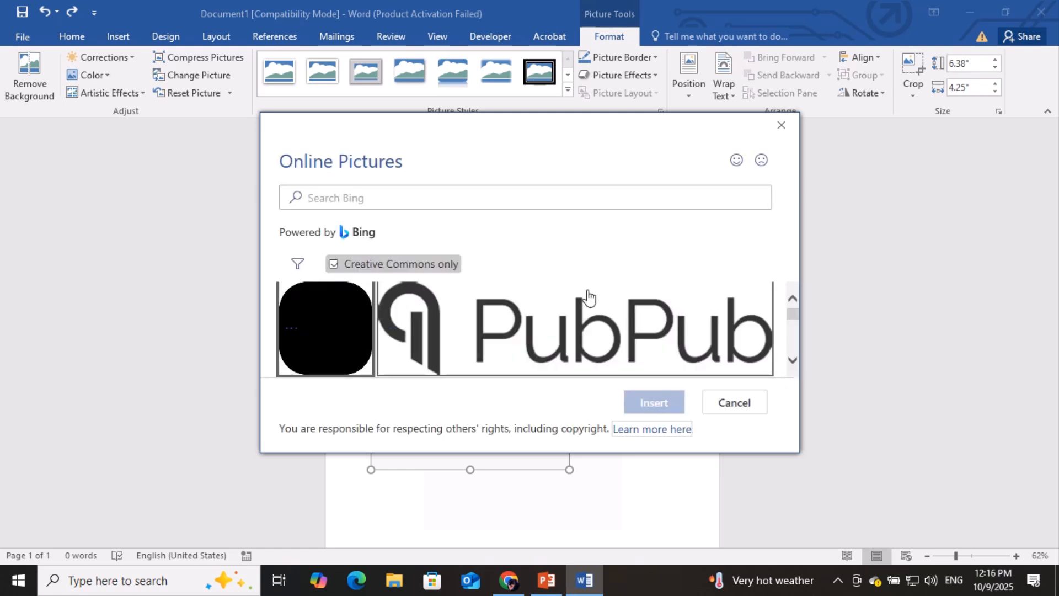
- Replace the logo with the blue Twitter bird picture on a white background from the Bing results
scroll(488, 298, "down", 5)
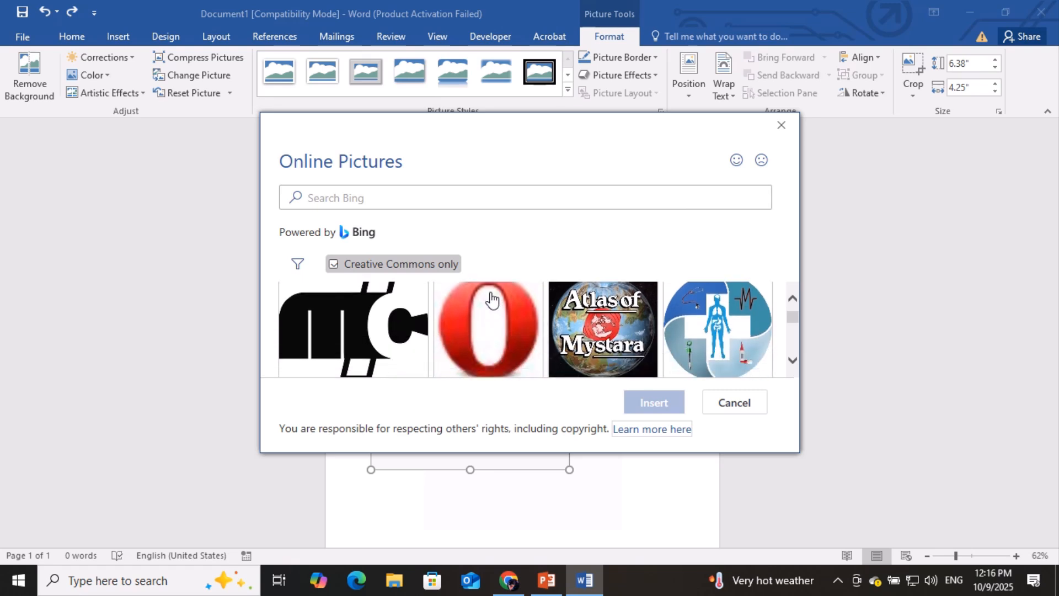
scroll(492, 301, "down", 2)
scroll(490, 294, "down", 4)
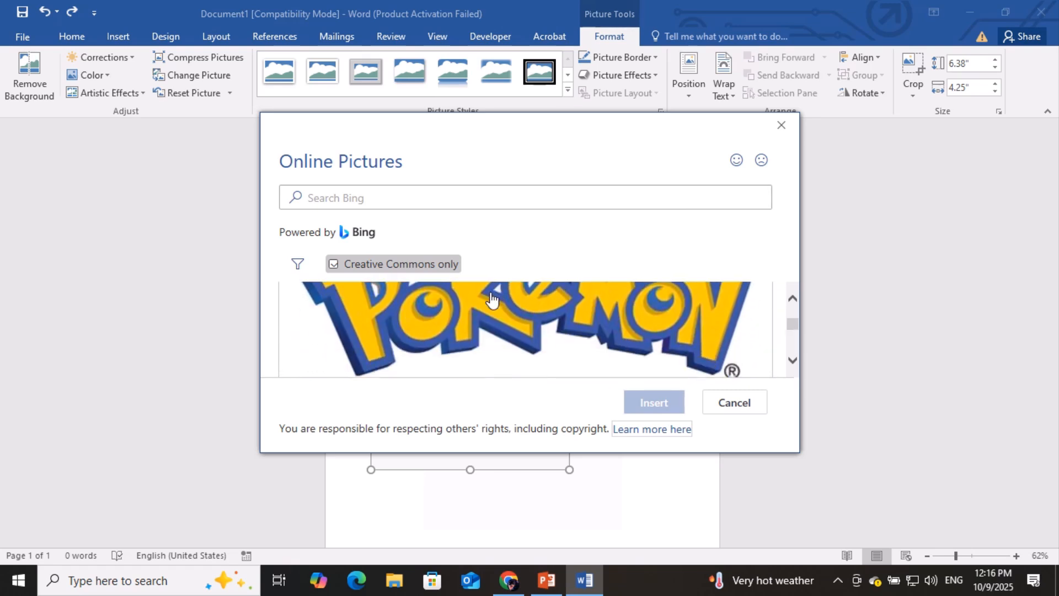
scroll(490, 290, "up", 2)
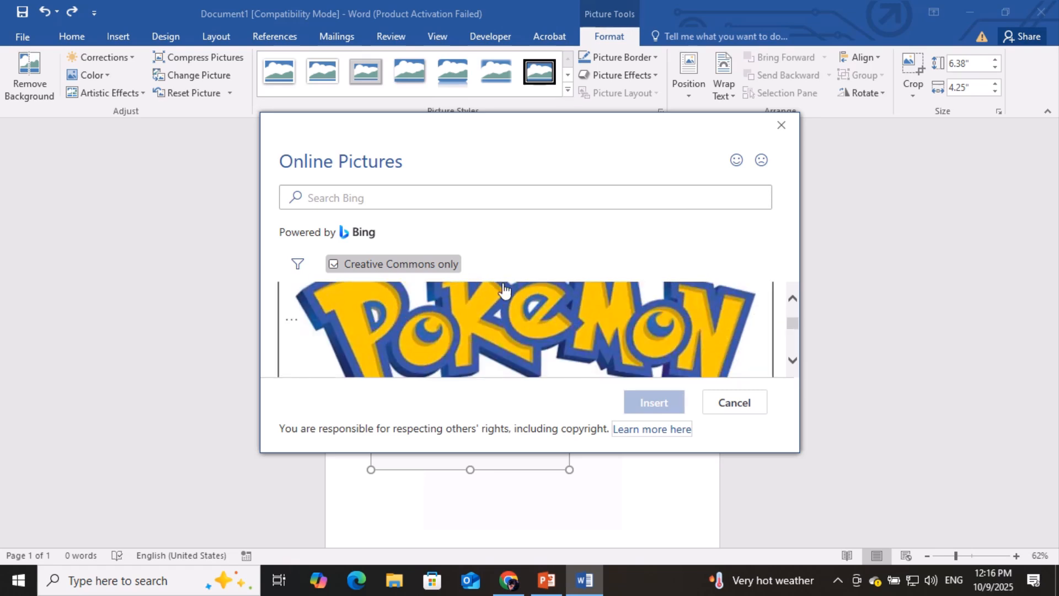
scroll(504, 288, "down", 3)
scroll(504, 288, "down", 8)
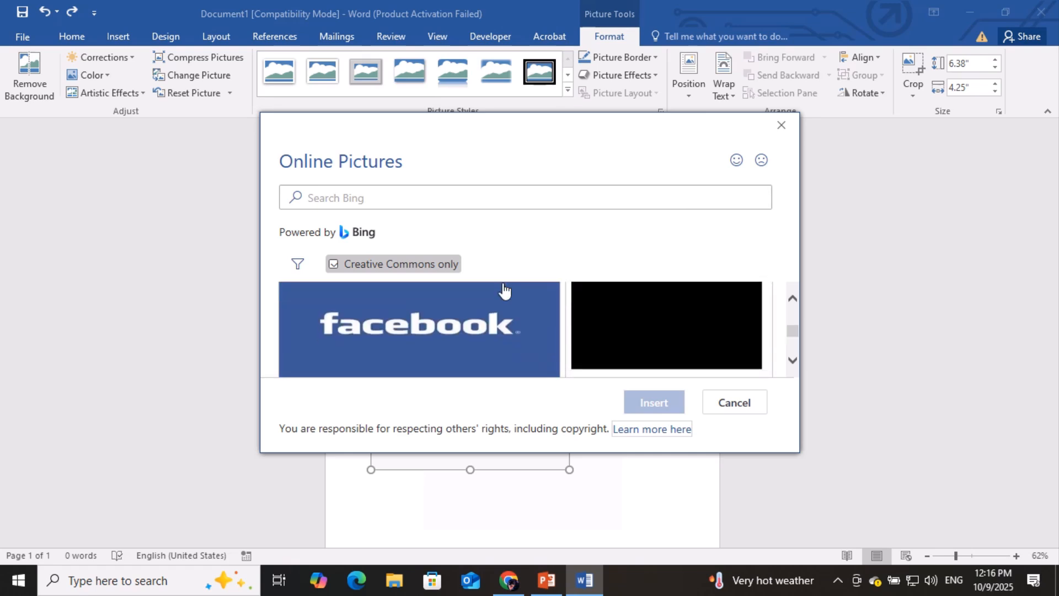
scroll(503, 289, "down", 10)
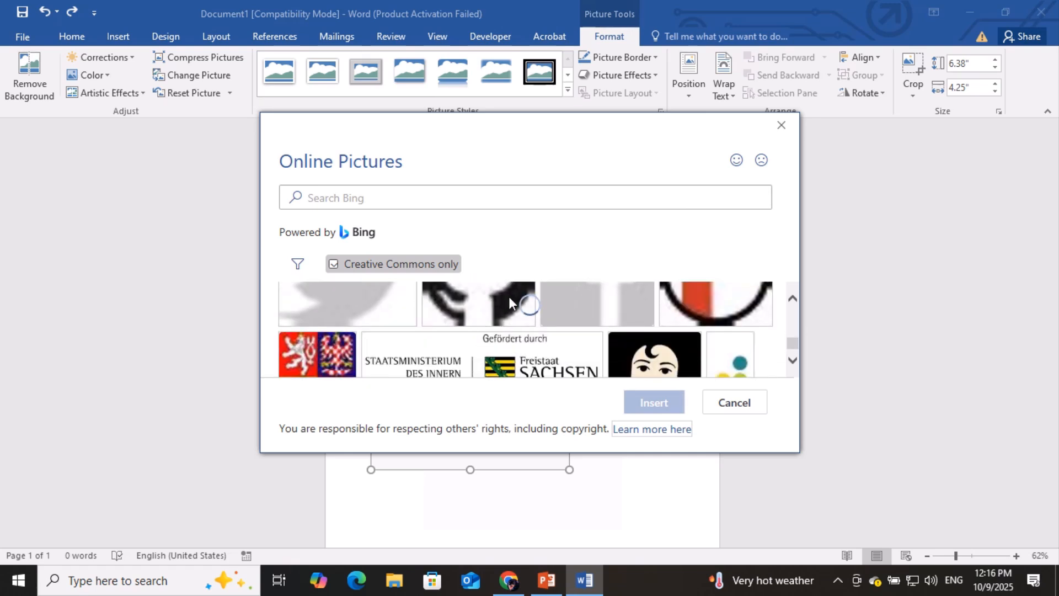
scroll(730, 346, "up", 6)
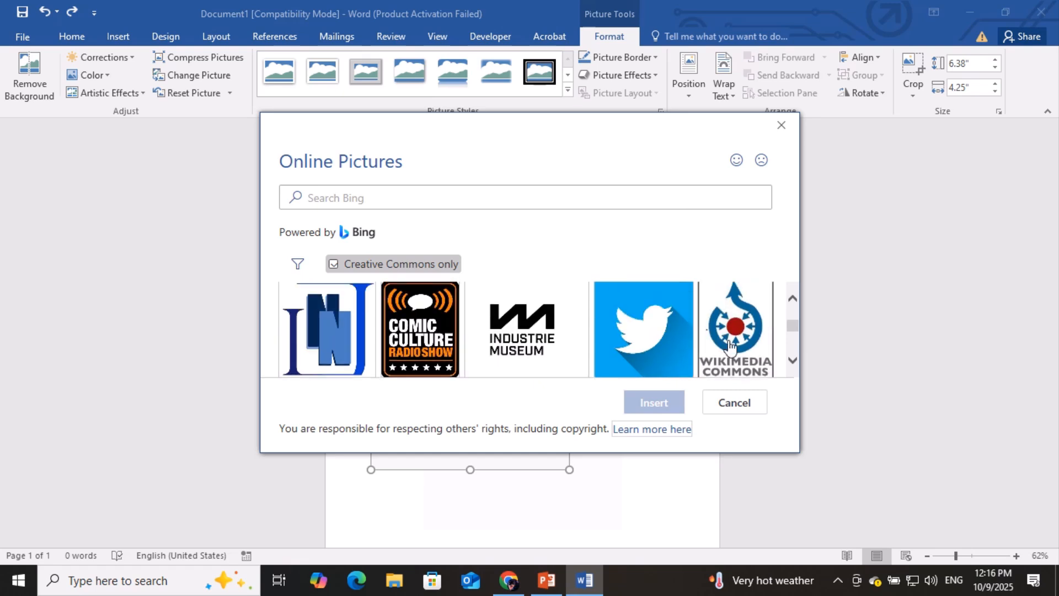
scroll(731, 347, "up", 2)
left_click(720, 329)
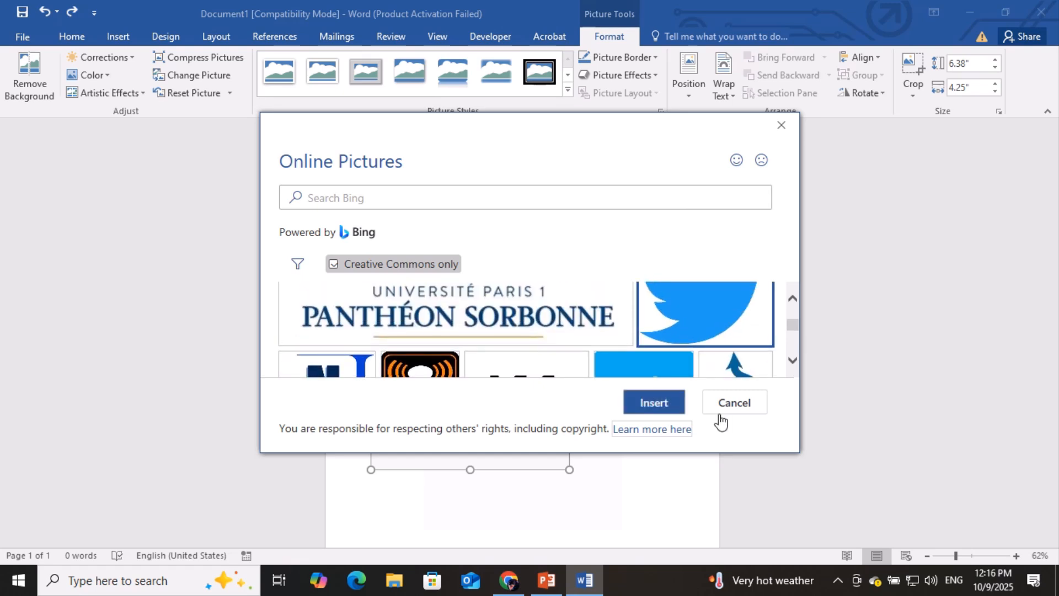
left_click(659, 405)
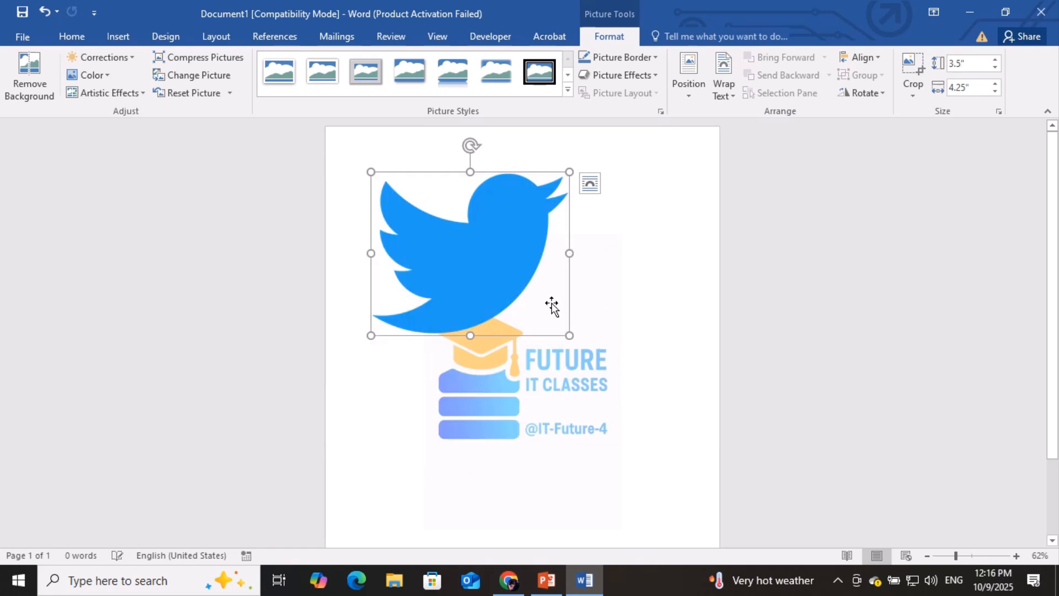
left_click_drag(484, 242, 486, 292)
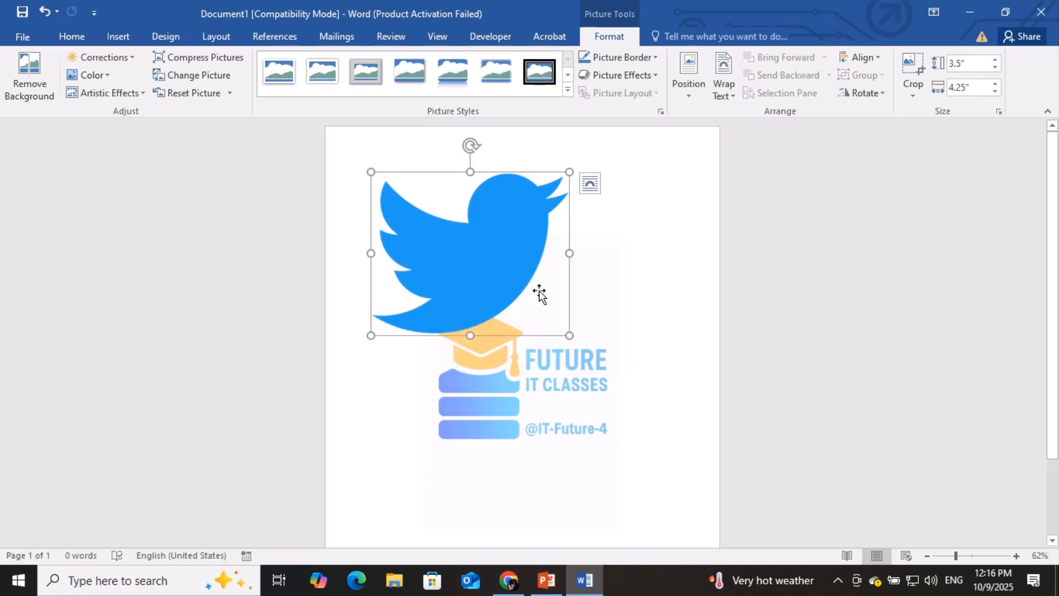
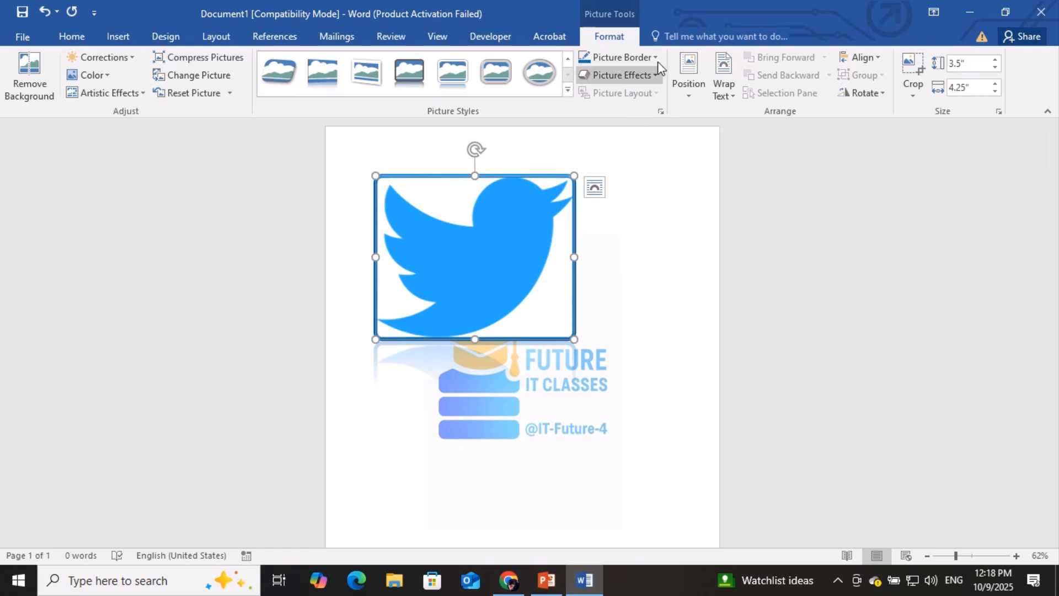
- Set the bird picture's border to a custom green with RGB values 31, 168, 24
left_click(656, 59)
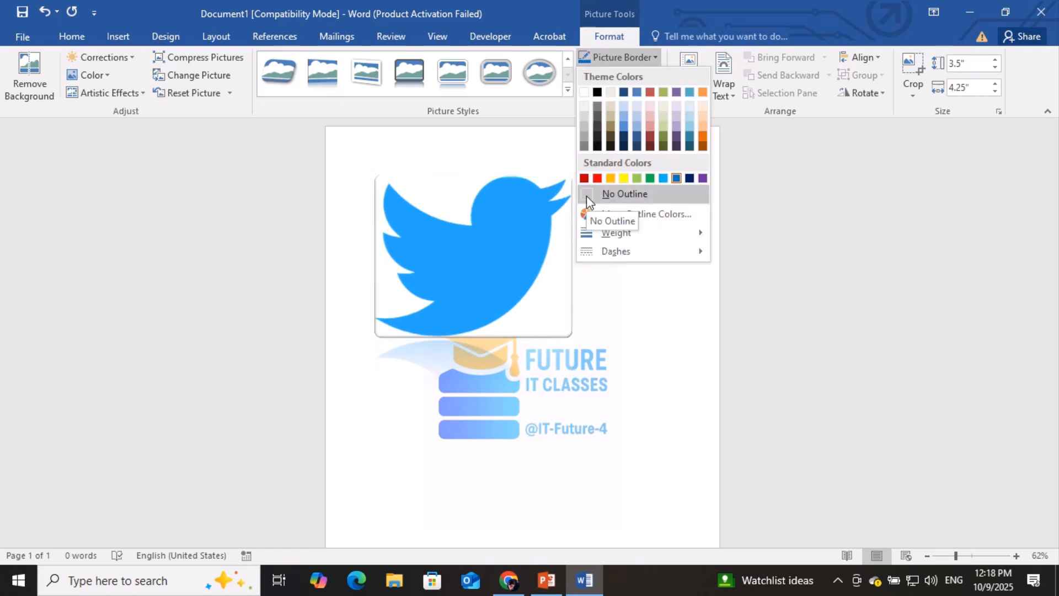
mouse_move(661, 229)
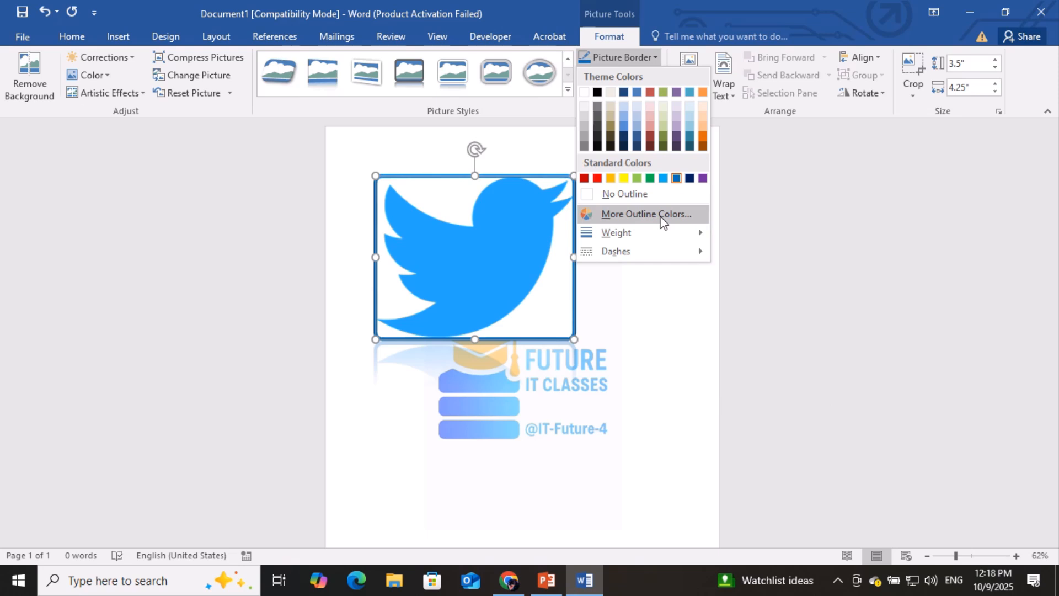
left_click(662, 222)
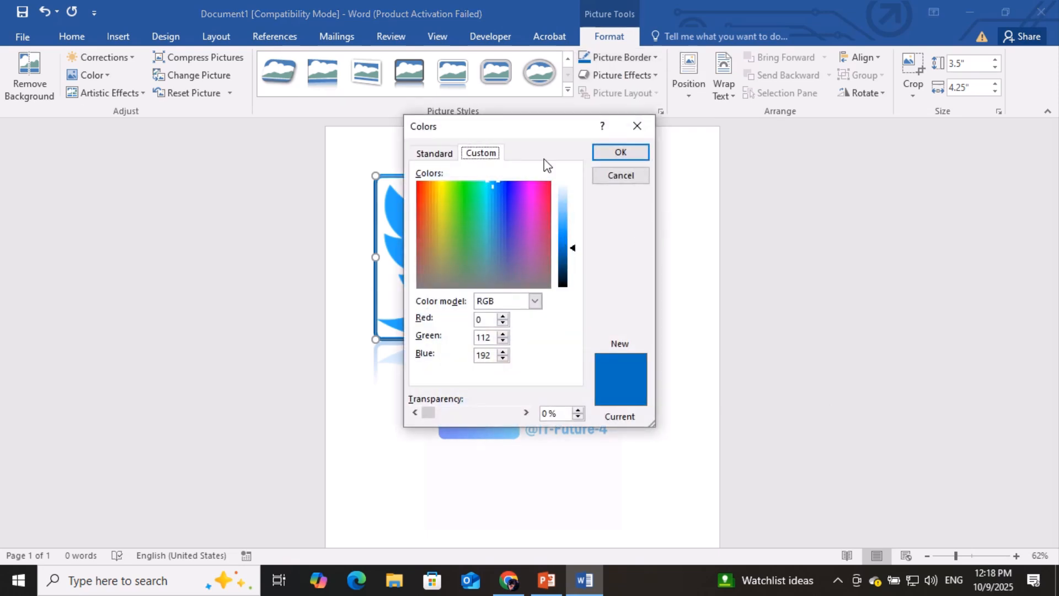
left_click(459, 208)
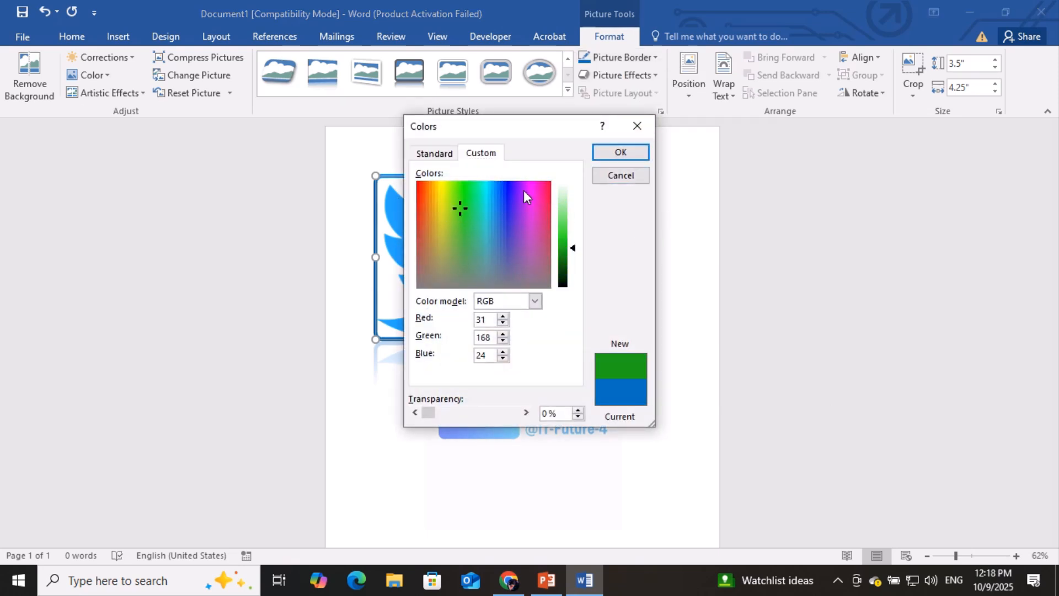
left_click(625, 152)
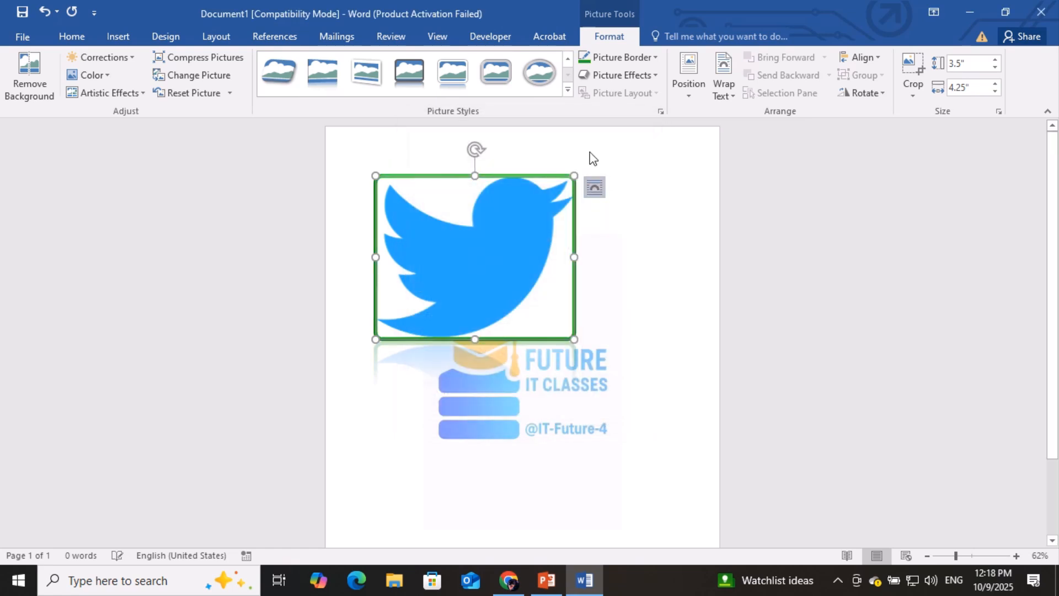
- Examine the weight and dash style options for the bird picture's border
left_click(651, 59)
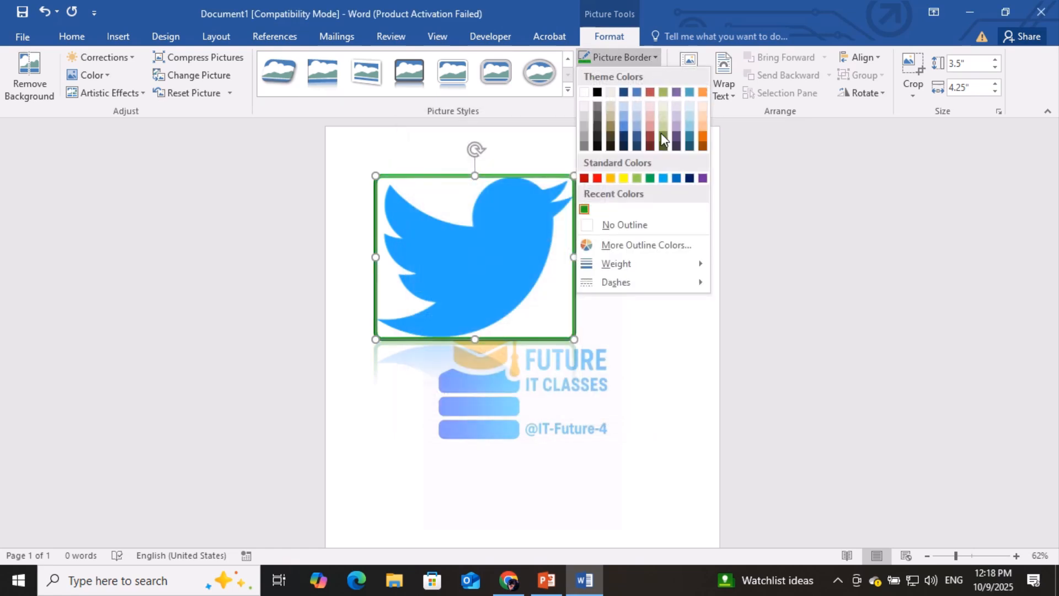
mouse_move(655, 263)
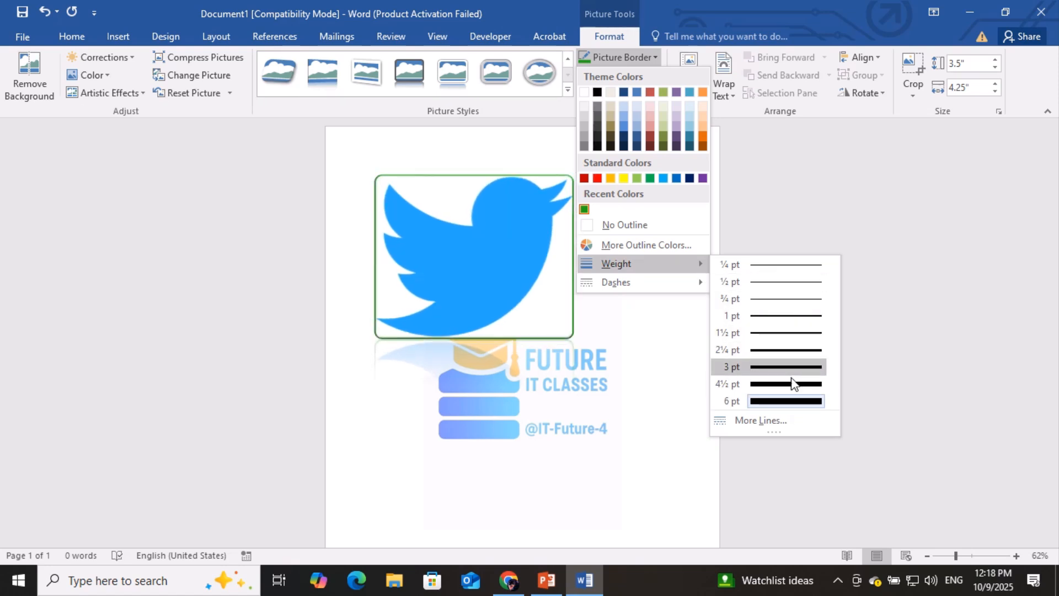
mouse_move(676, 286)
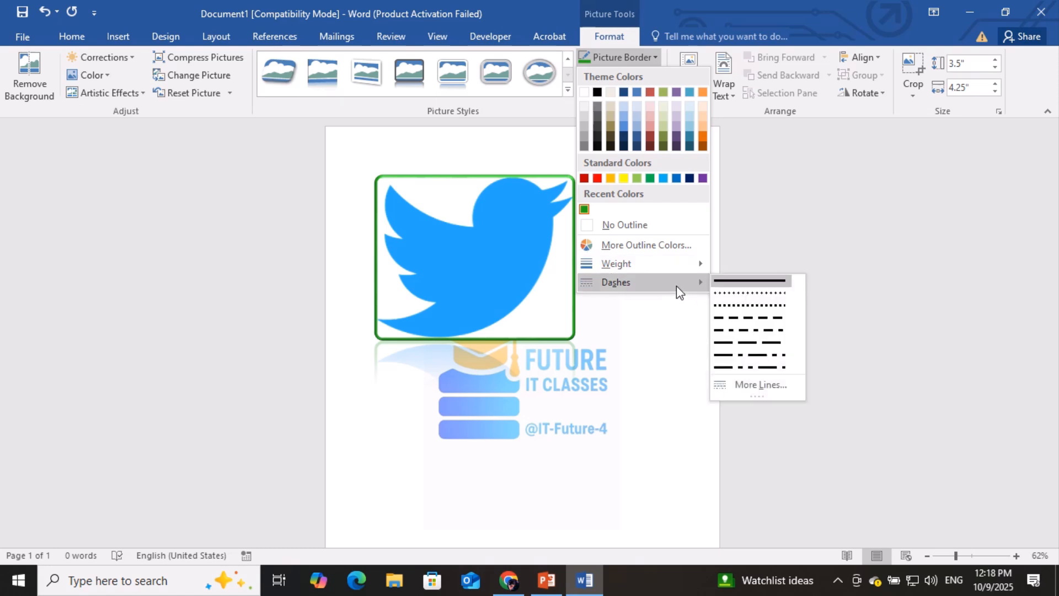
left_click(756, 292)
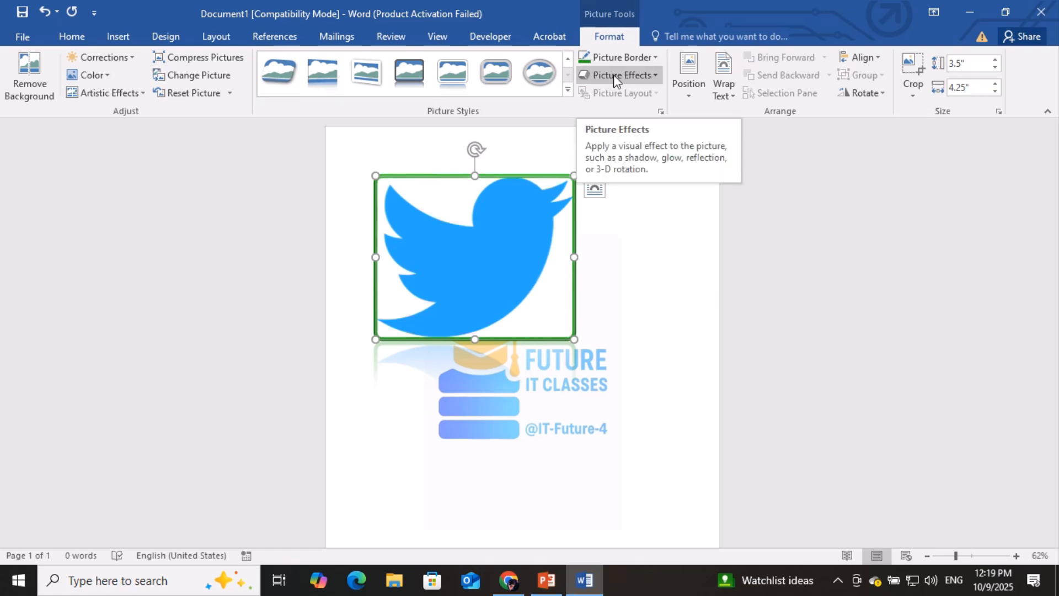
- Apply the strongest light-blue glow variation to the bird picture
left_click(647, 84)
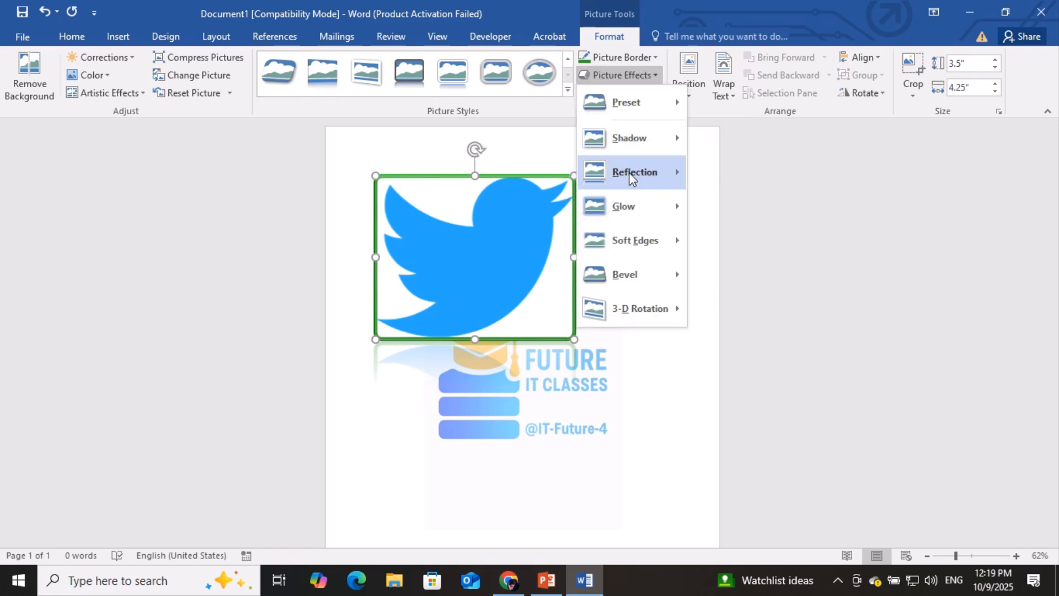
mouse_move(617, 217)
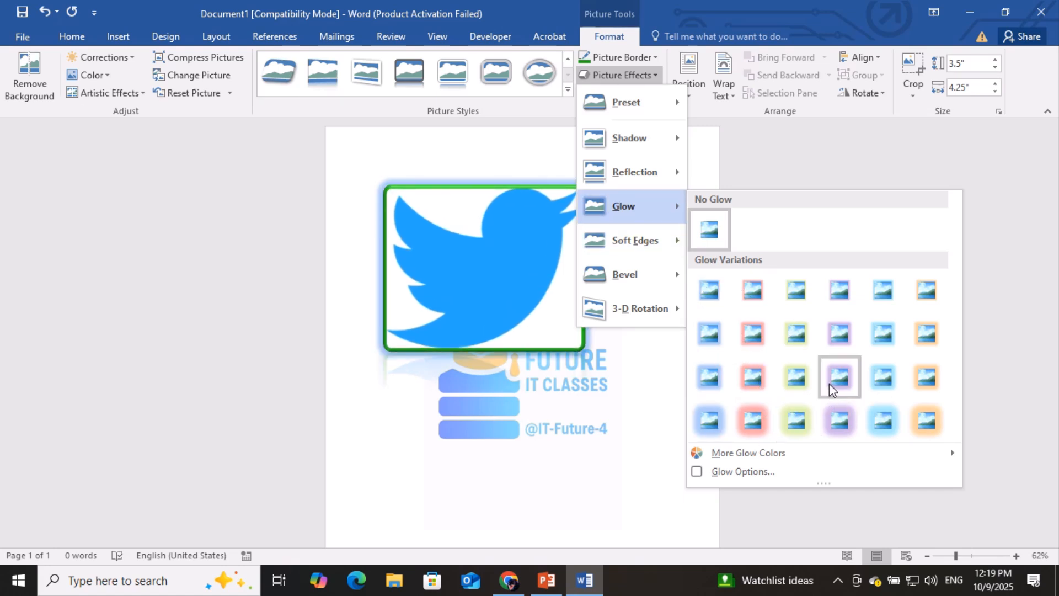
left_click(883, 418)
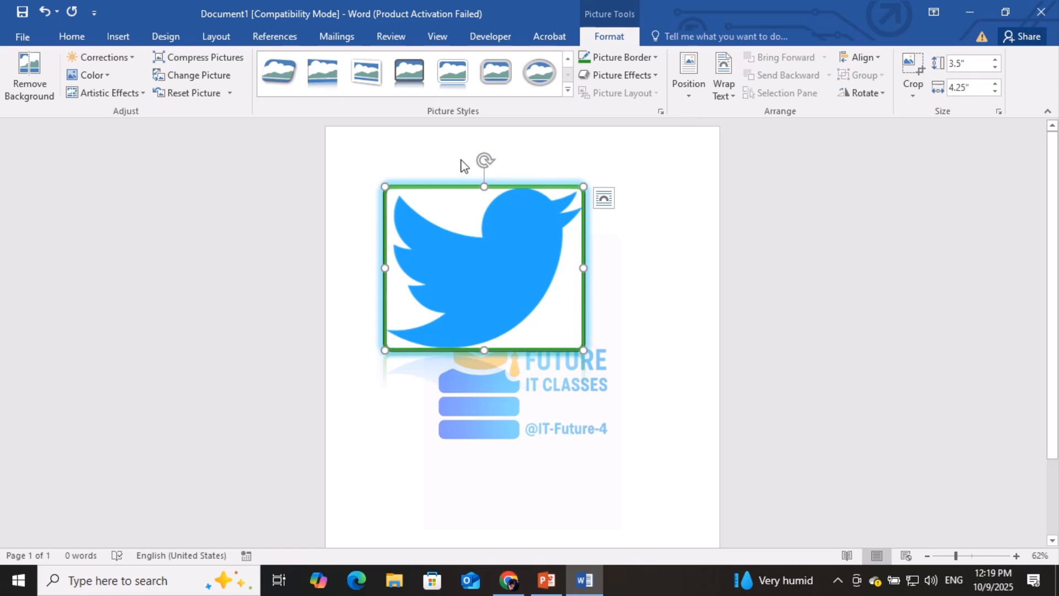
- Set the bird picture's text wrapping to Square and move the picture to the middle of the page
left_click_drag(454, 225, 514, 355)
left_click(723, 83)
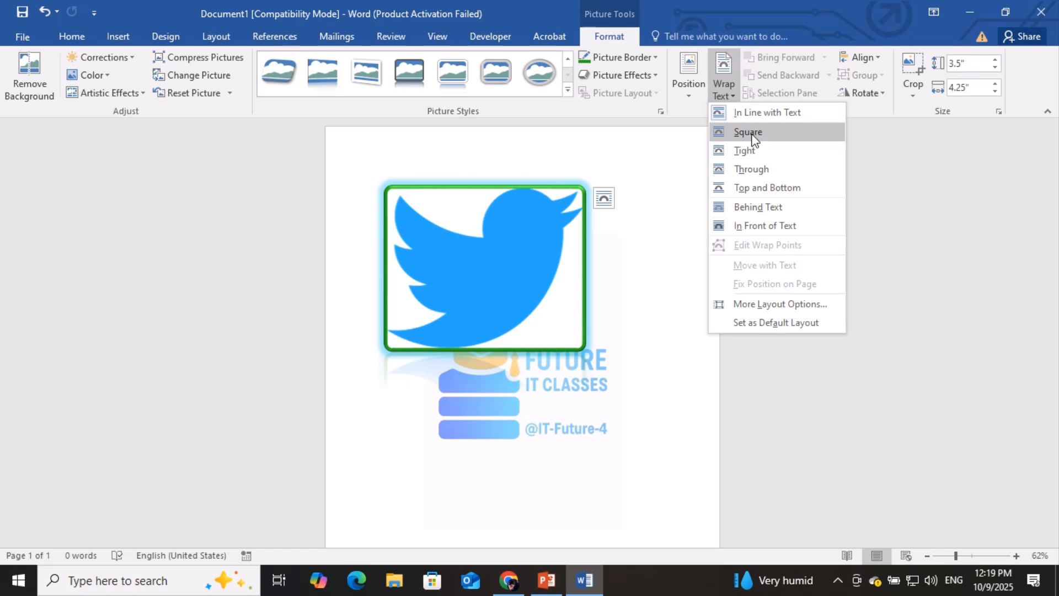
left_click(748, 132)
left_click_drag(501, 236, 521, 359)
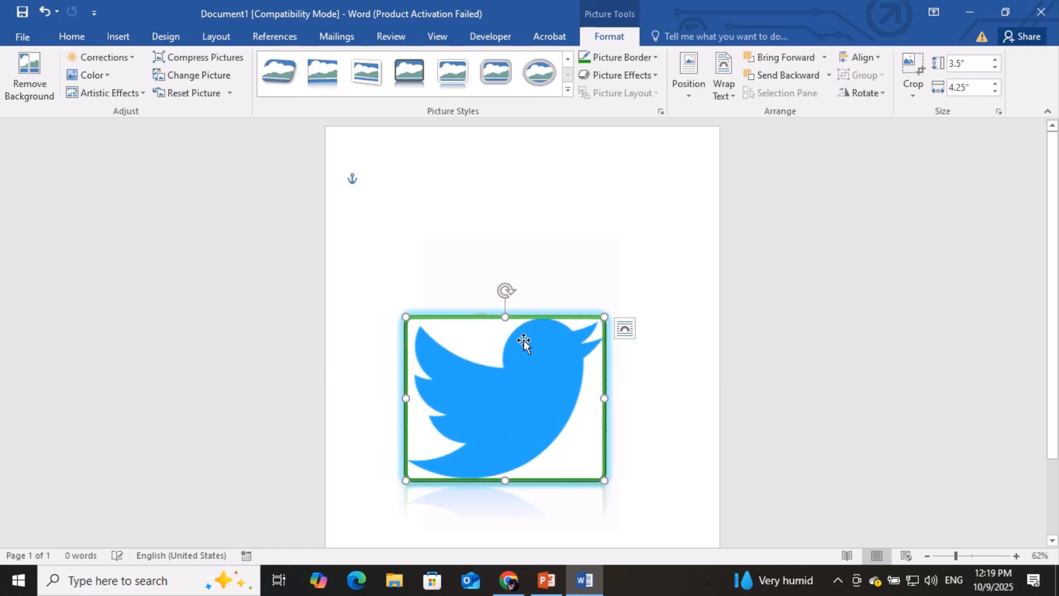
- Generate sample paragraphs at the start of the page with the =rand() function
left_click(464, 177)
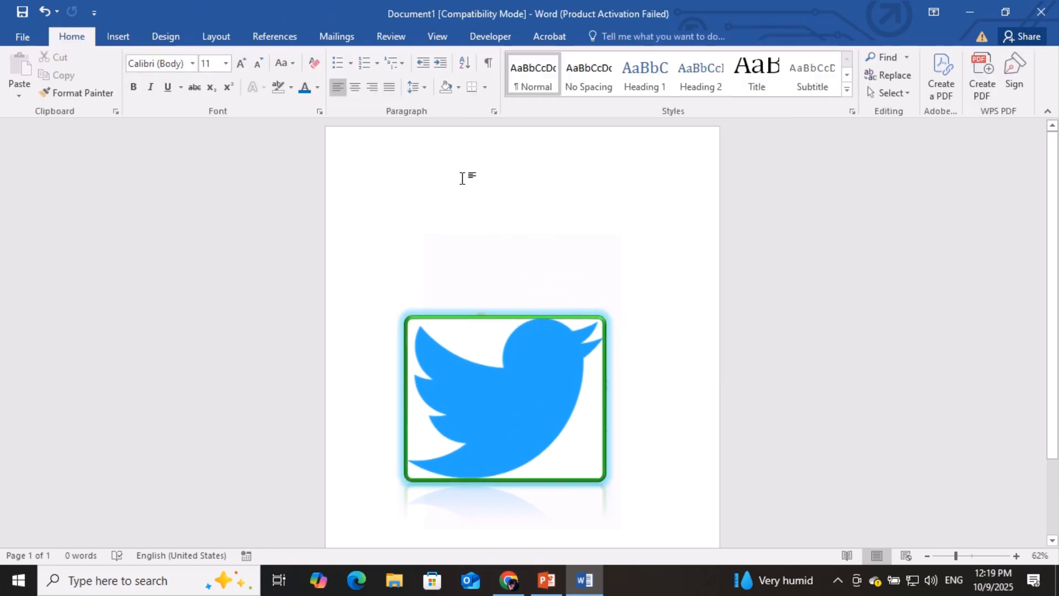
type("=rand(")
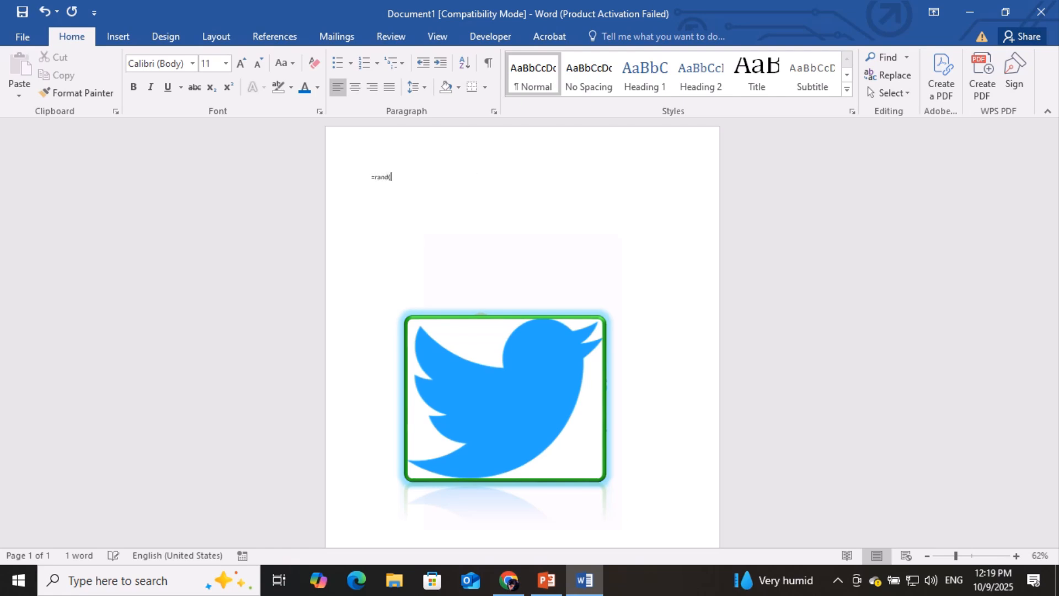
key("Return")
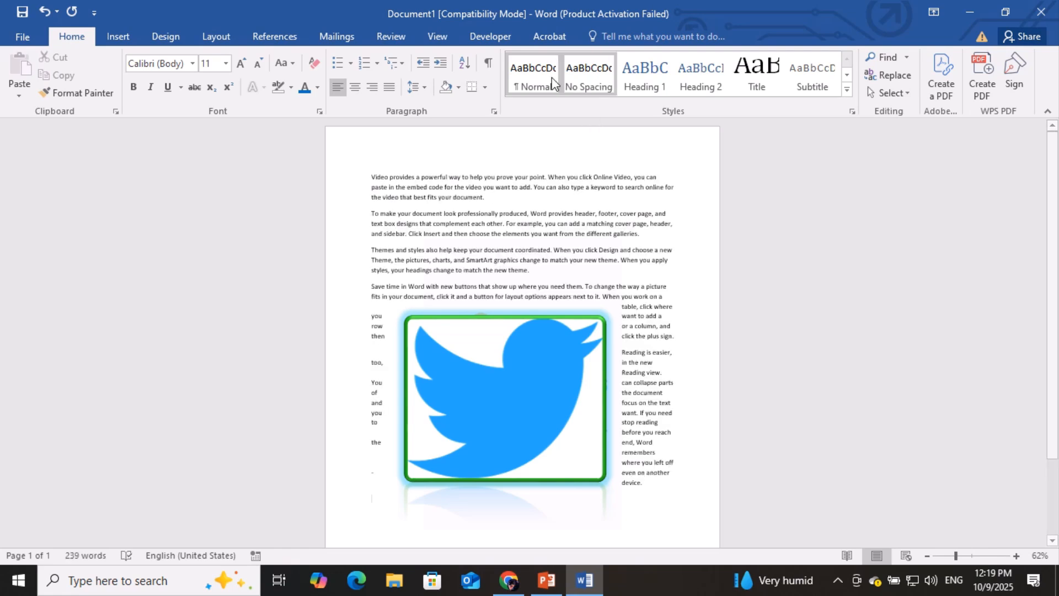
- Position the bird picture in the middle center of the page with square text wrapping
left_click(120, 40)
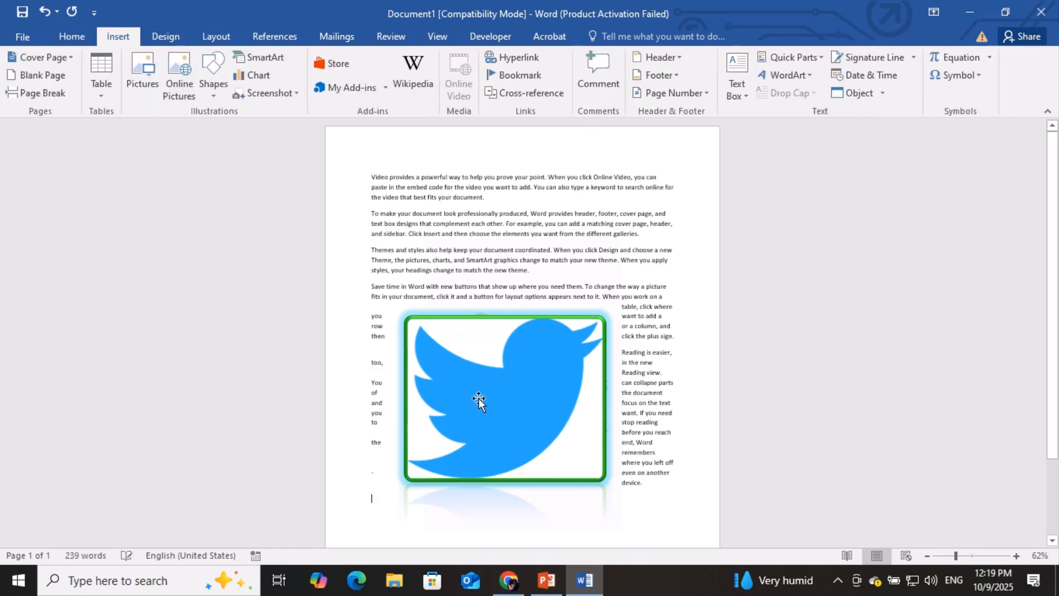
left_click(479, 401)
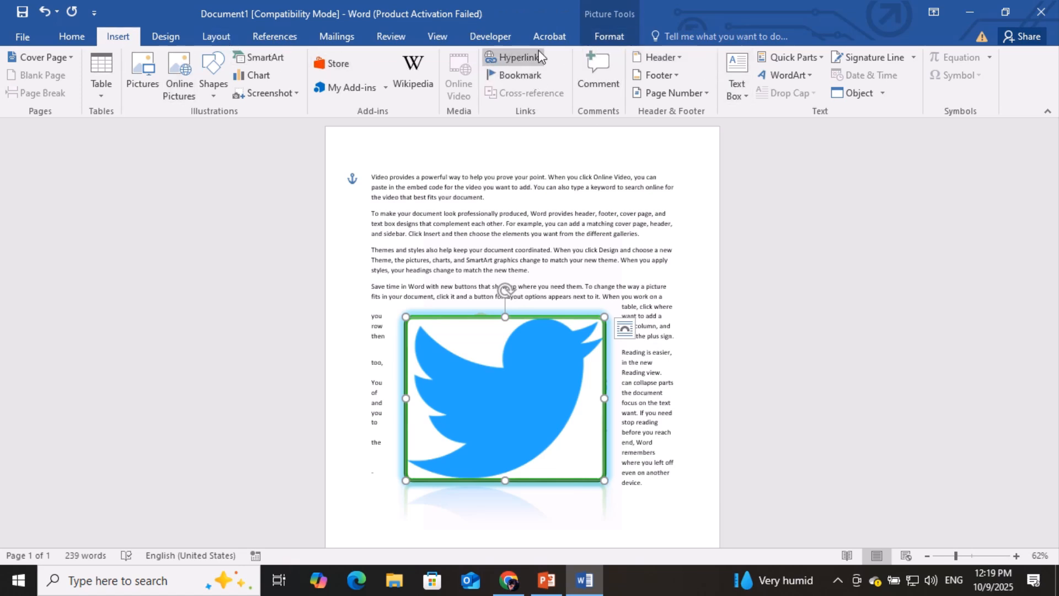
left_click(608, 37)
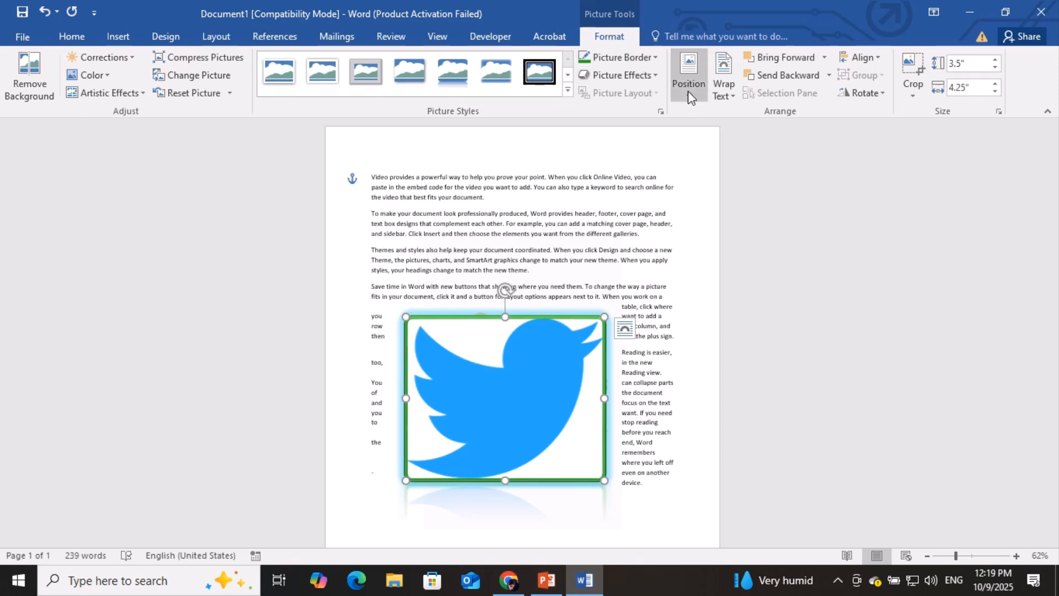
left_click(687, 72)
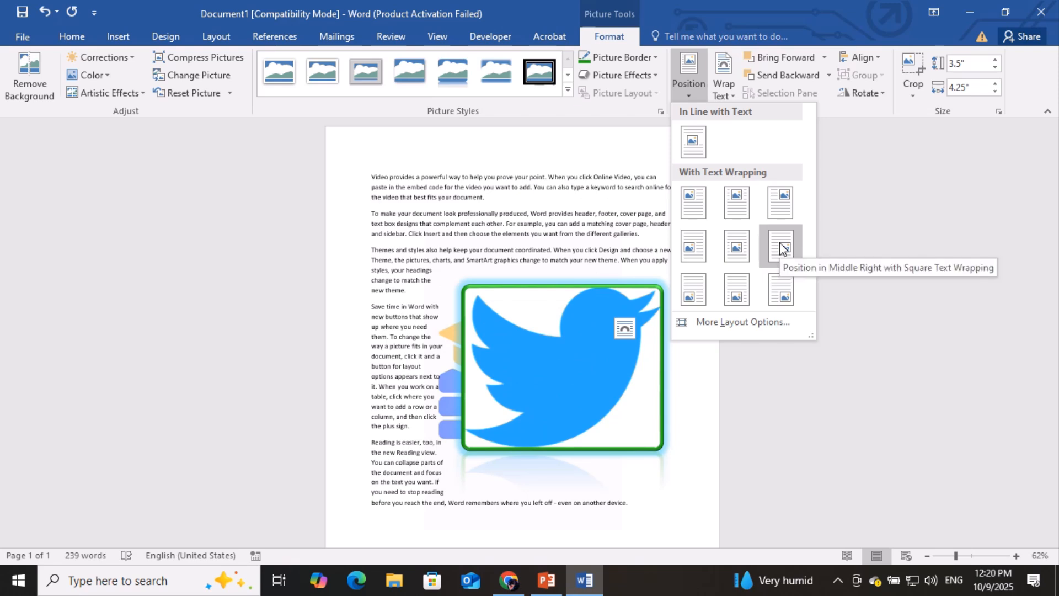
left_click(736, 245)
scroll(527, 325, "down", 3)
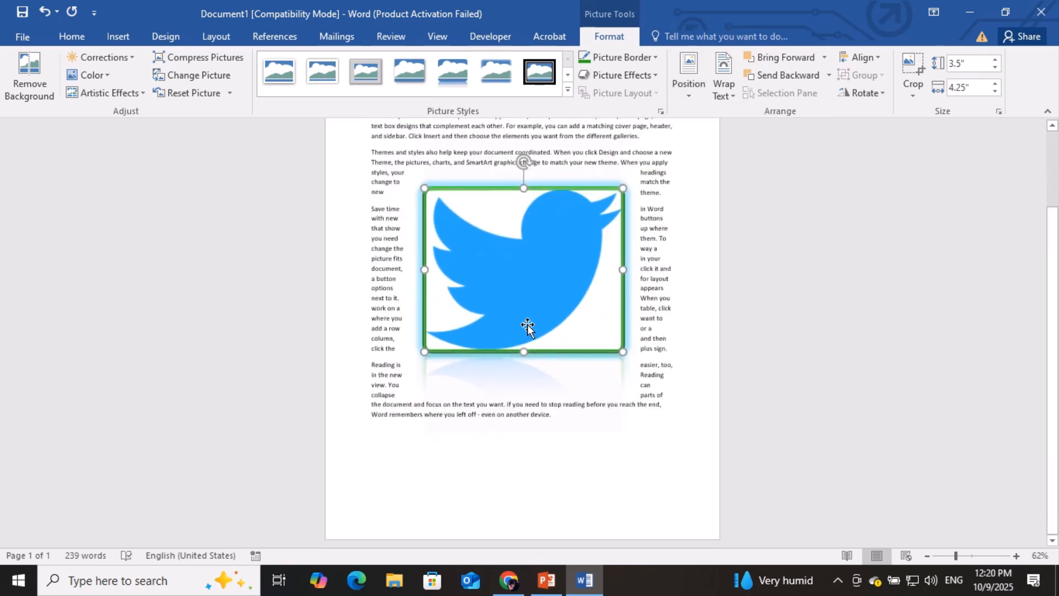
scroll(527, 324, "up", 3)
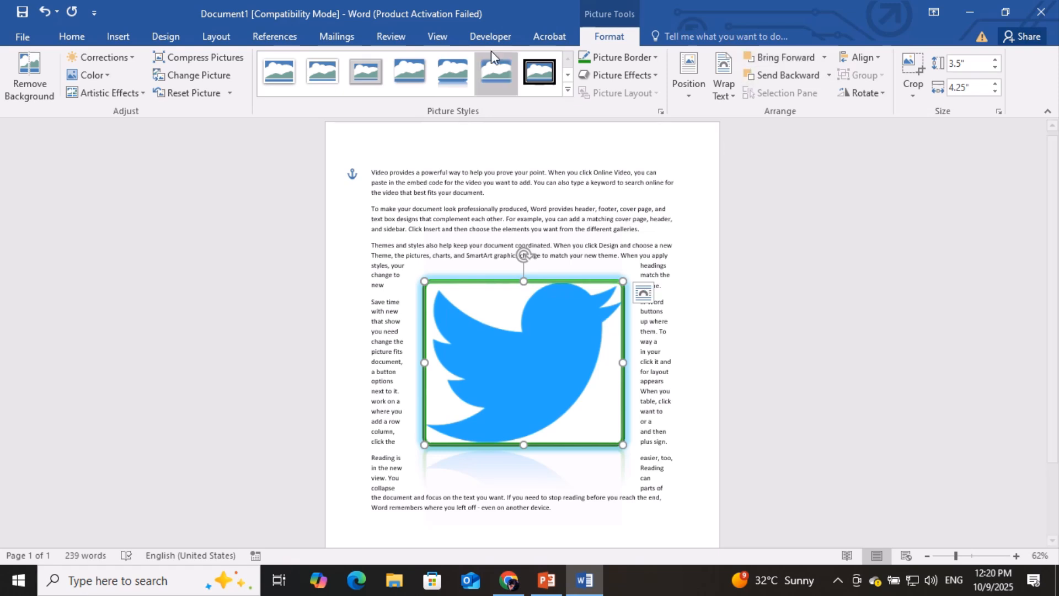
- Insert the picture "my logo on youtub" from the Downloads folder into the document, searching for MY to find it
left_click(474, 470)
left_click(111, 38)
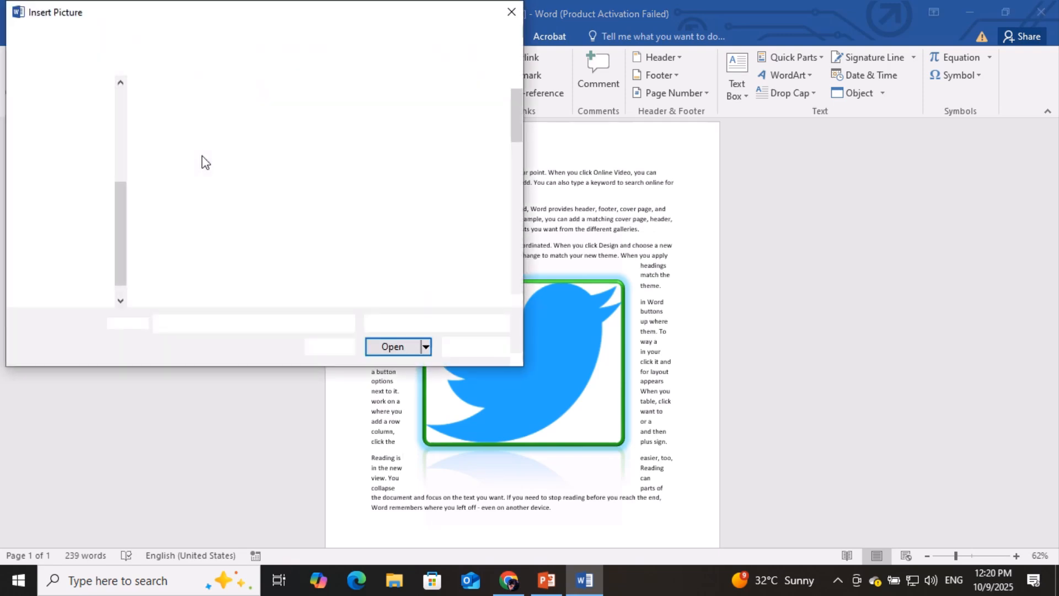
left_click(456, 36)
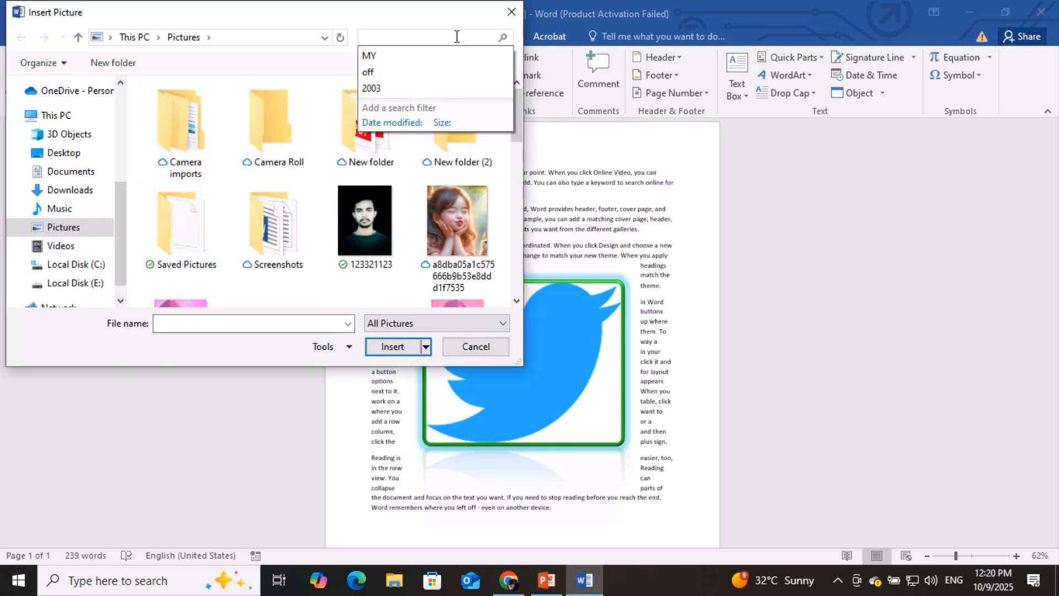
left_click(386, 56)
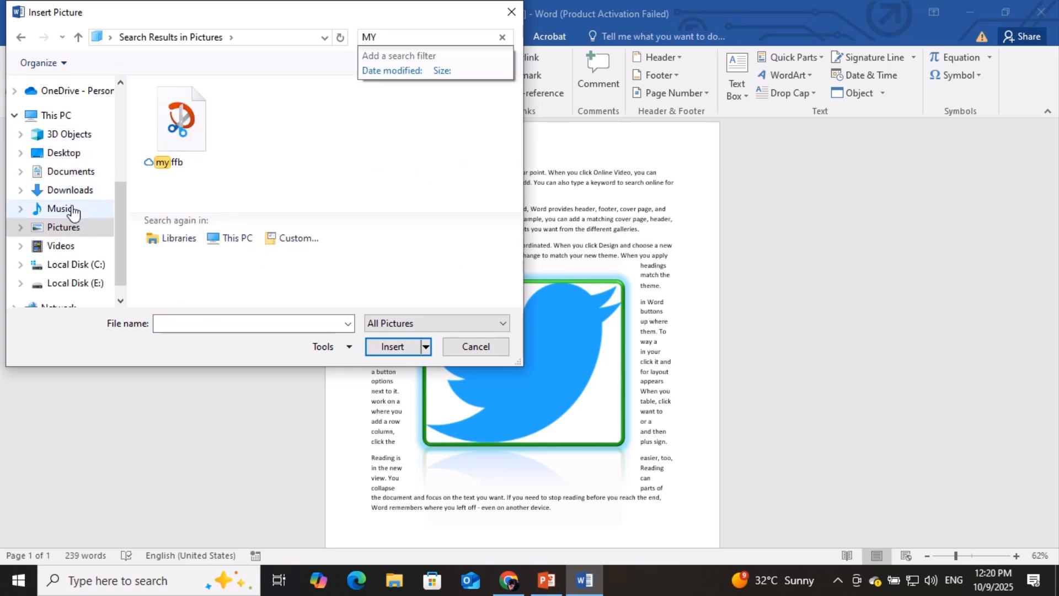
left_click(70, 190)
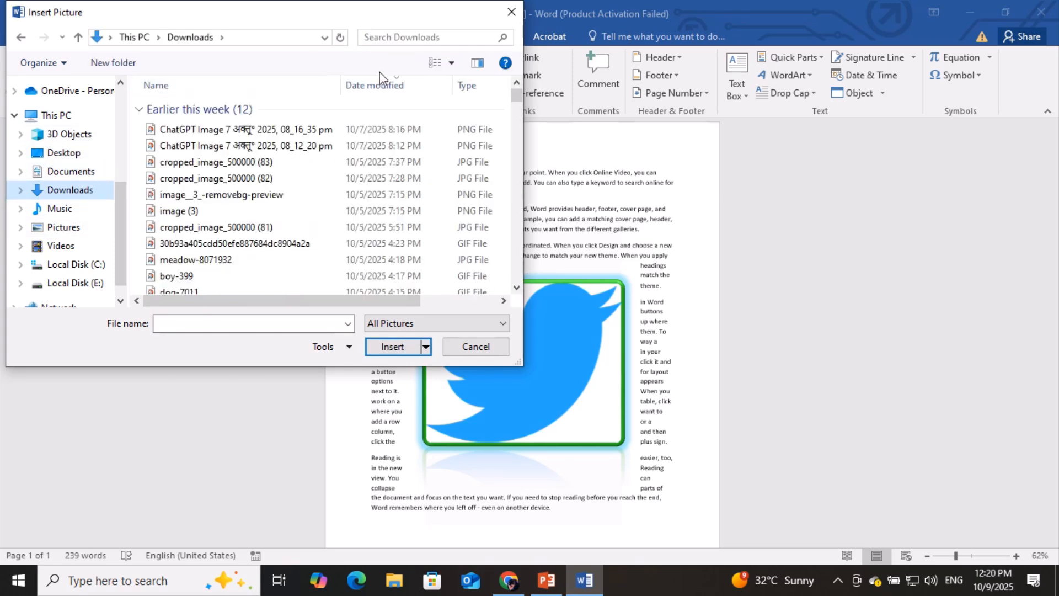
left_click(459, 37)
left_click(425, 55)
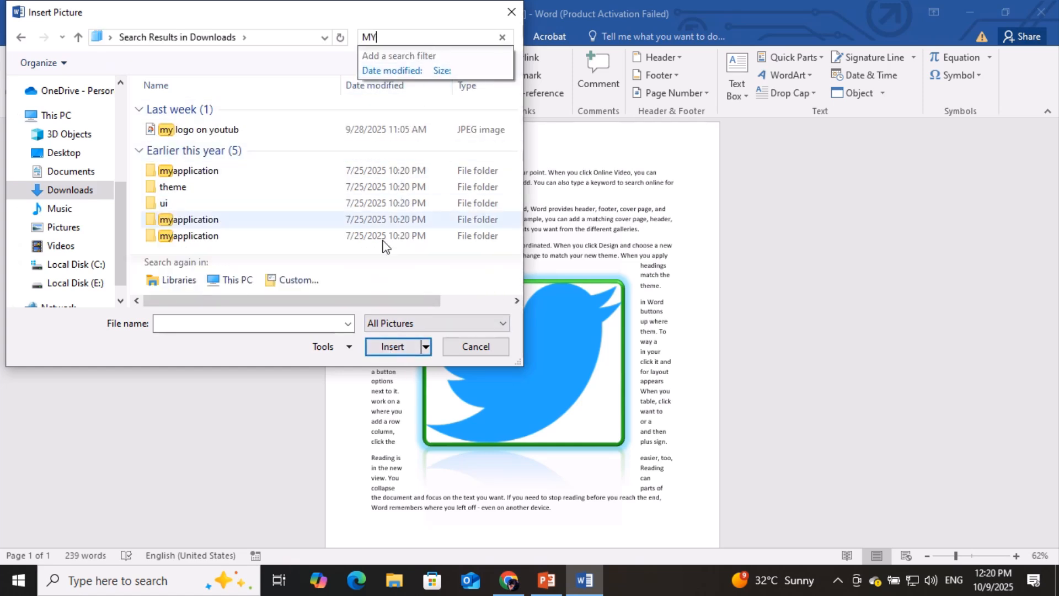
left_click(392, 347)
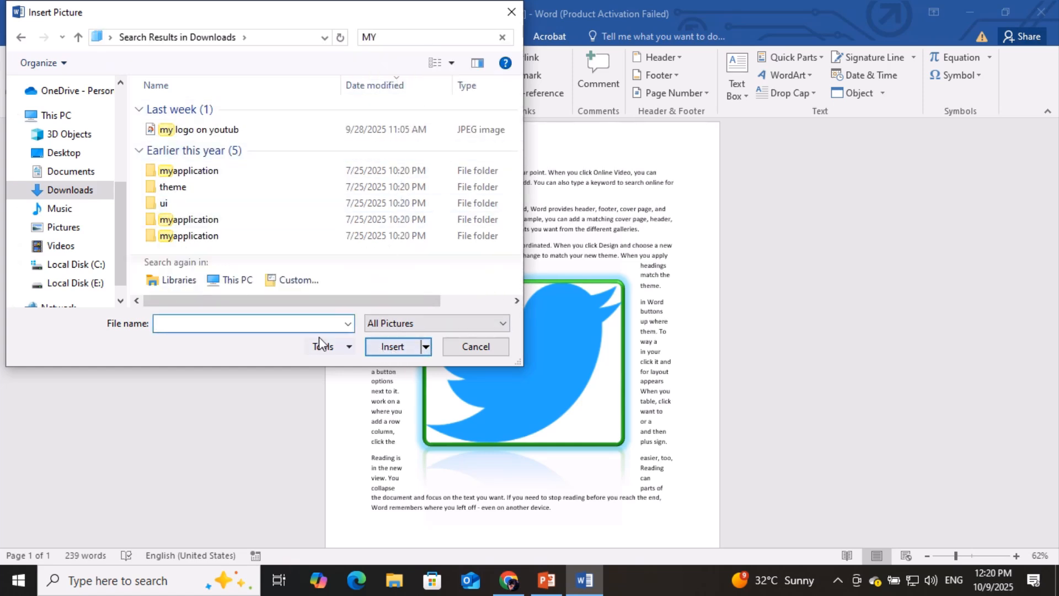
left_click(270, 131)
left_click(392, 347)
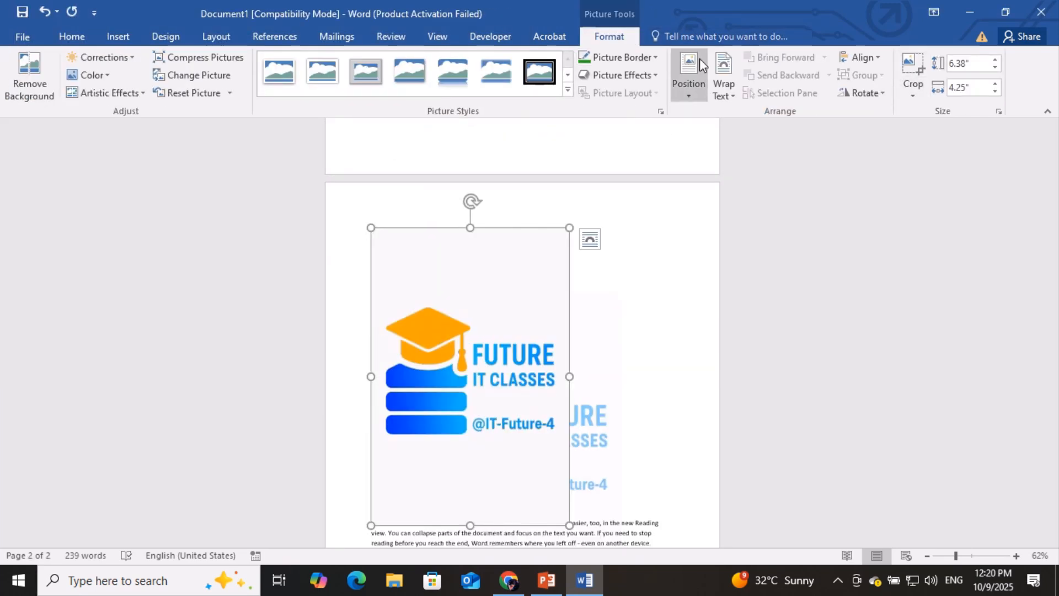
- Set the inserted logo's text wrapping to Square and reposition it on the page
left_click(725, 87)
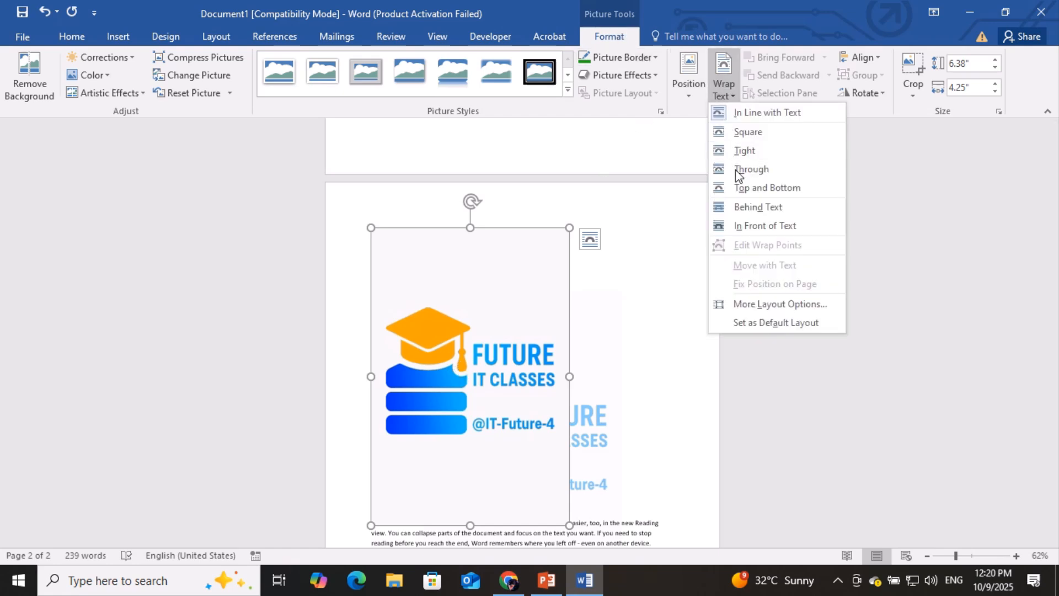
left_click(748, 131)
left_click_drag(414, 352, 475, 412)
- Move the bird picture to the top of the first page's text and narrow it from its right edge
scroll(494, 411, "up", 10)
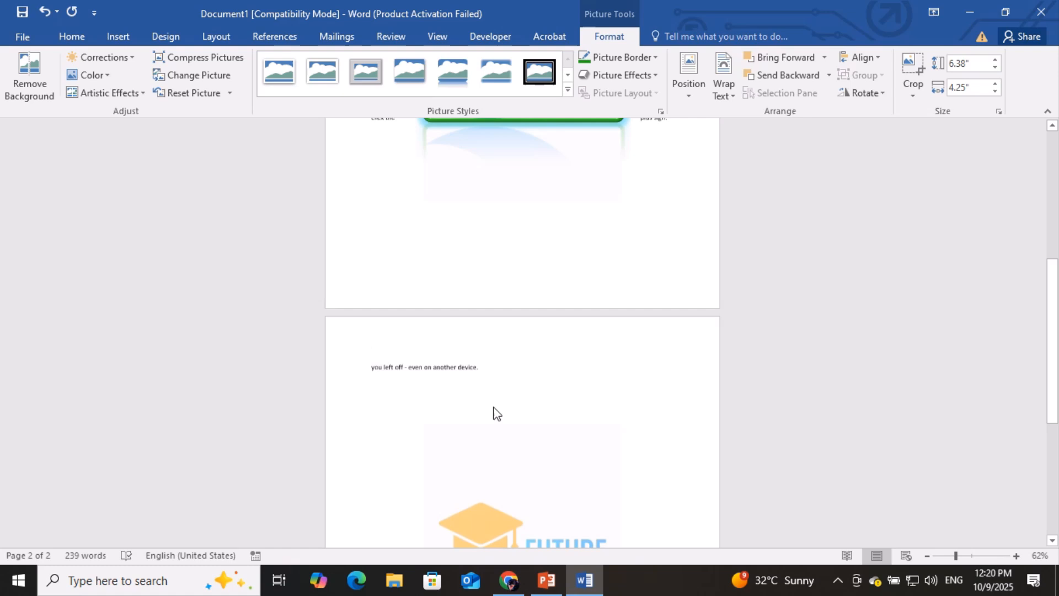
scroll(492, 405, "down", 2)
scroll(491, 405, "down", 8)
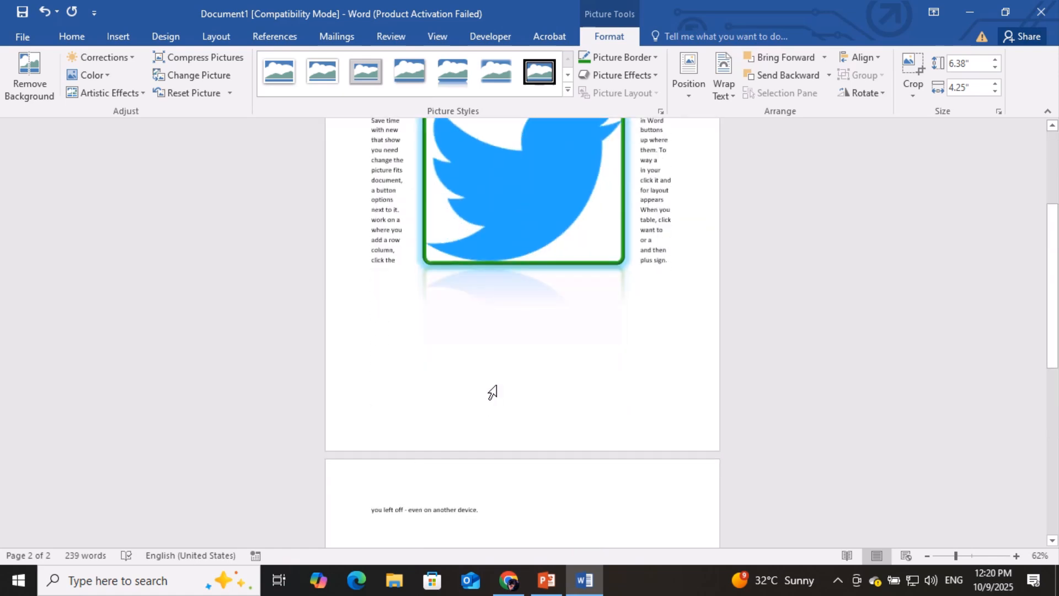
scroll(521, 342, "up", 10)
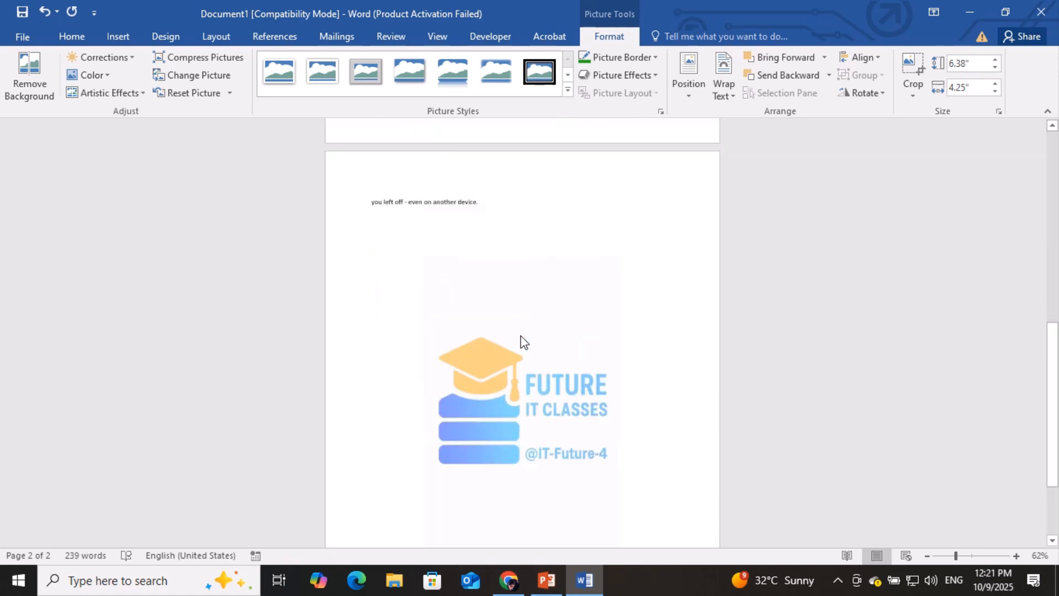
left_click_drag(518, 389, 474, 220)
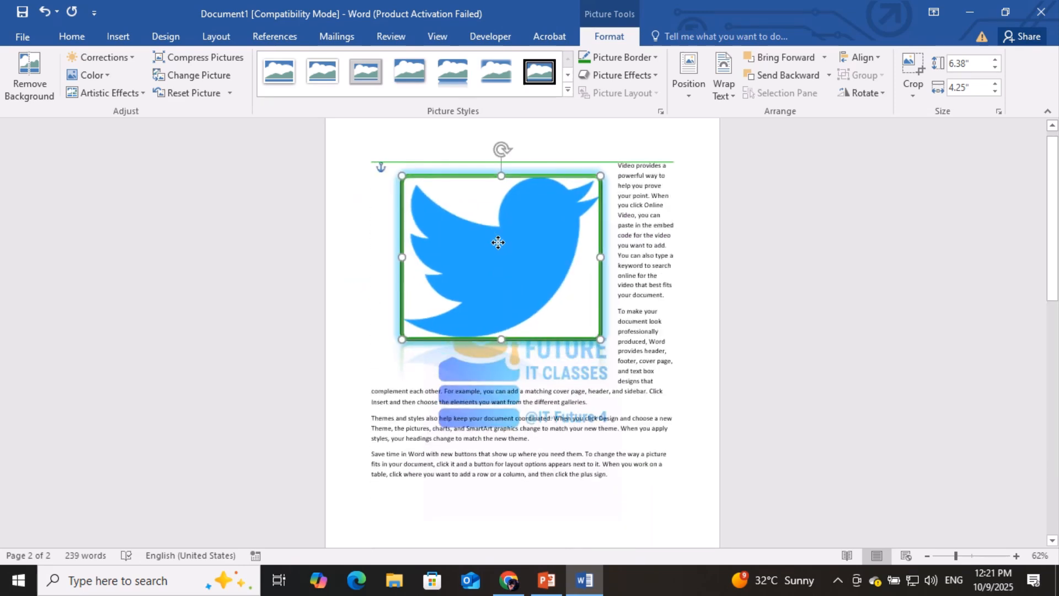
left_click_drag(600, 260, 518, 259)
- Move the logo over the bird picture and resize it to about 3.55" high by 2.08" wide, fitting inside the green border
left_click_drag(454, 473, 517, 324)
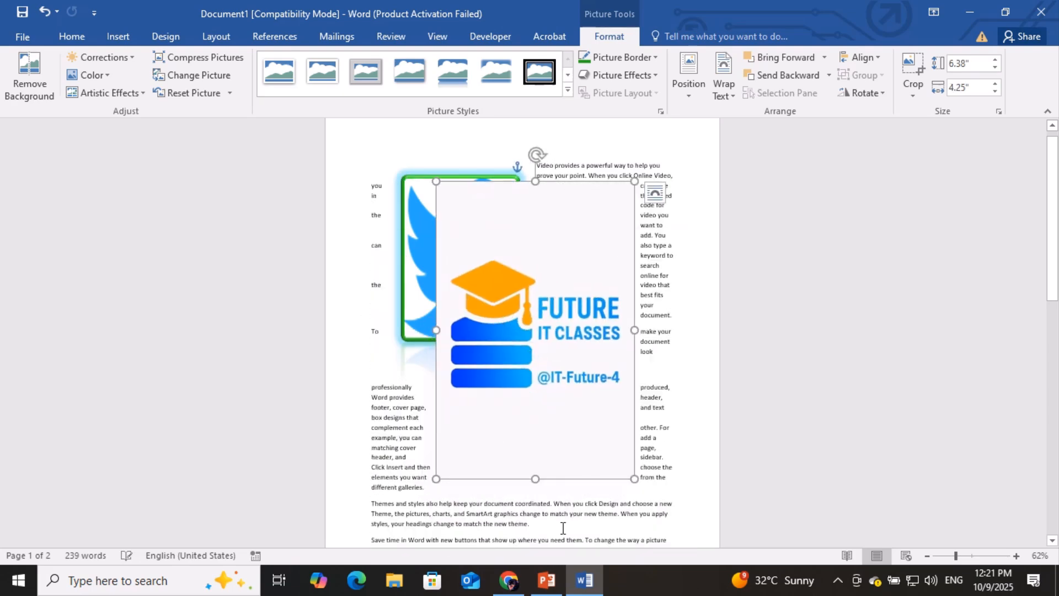
left_click_drag(634, 478, 533, 296)
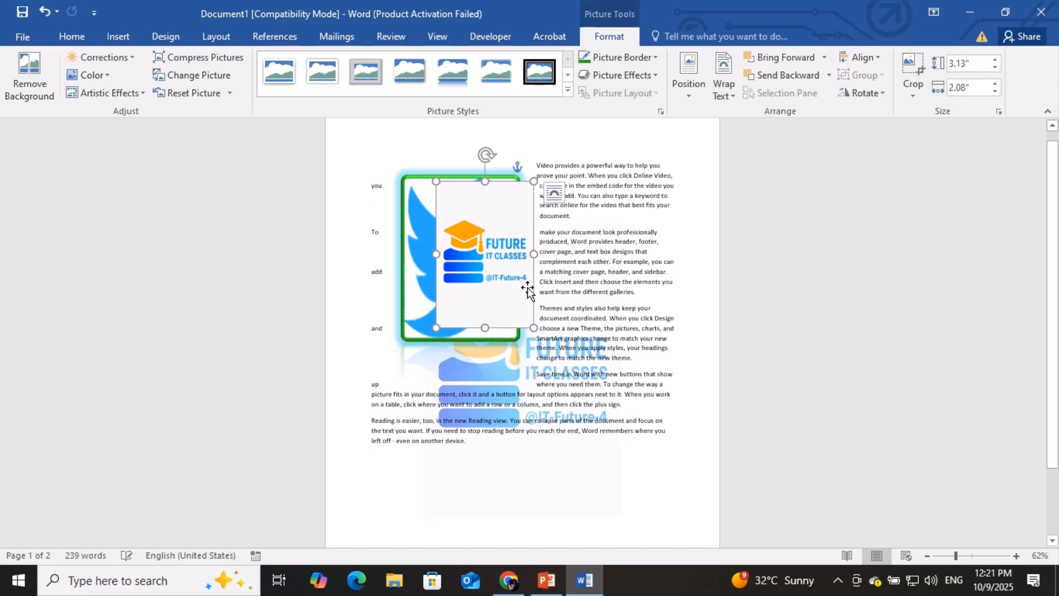
left_click_drag(483, 327, 480, 341)
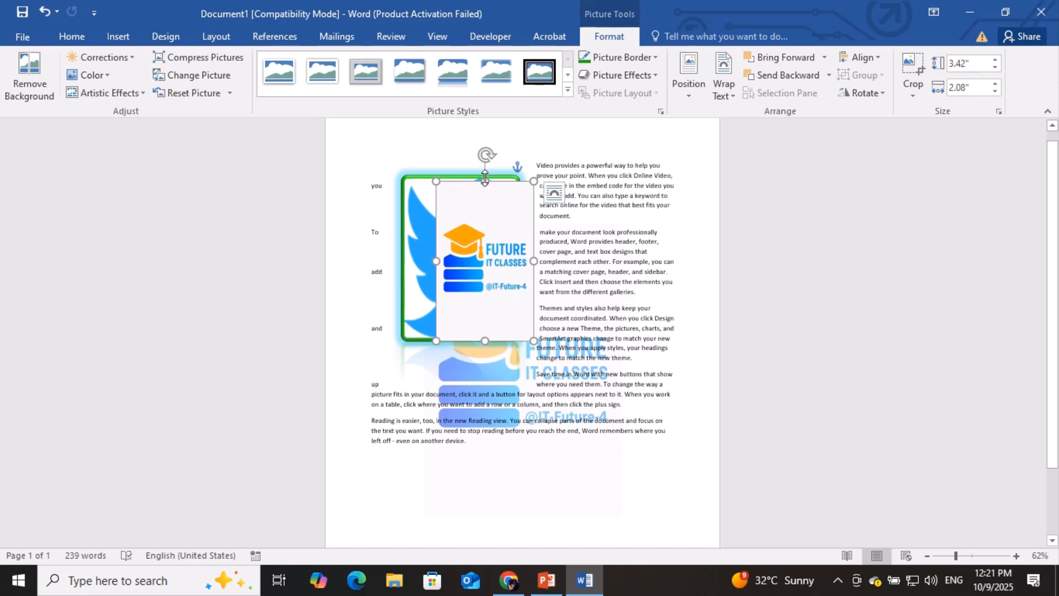
left_click_drag(484, 180, 484, 173)
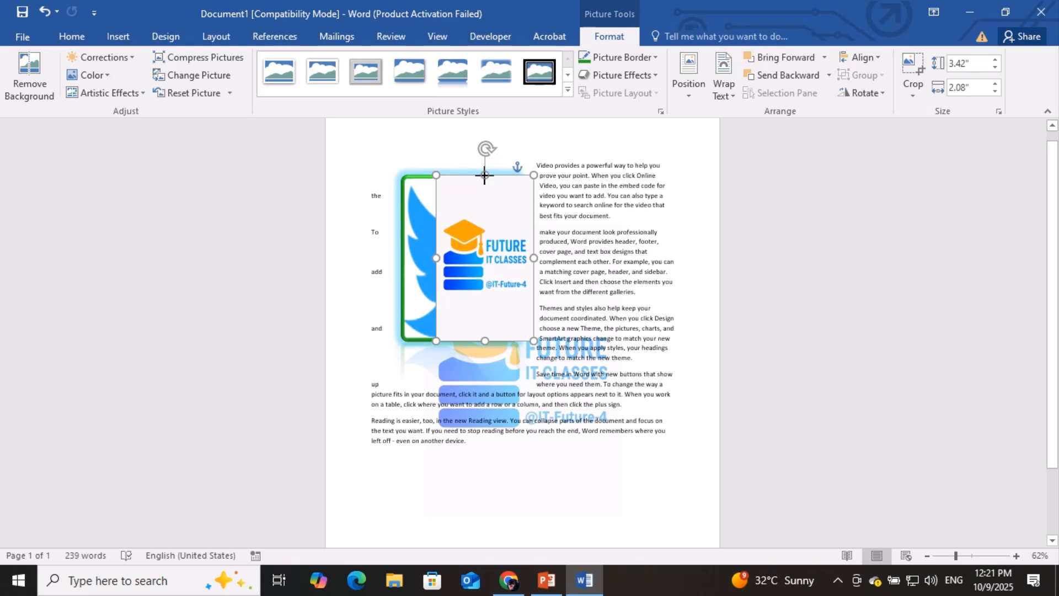
left_click_drag(485, 261, 461, 261)
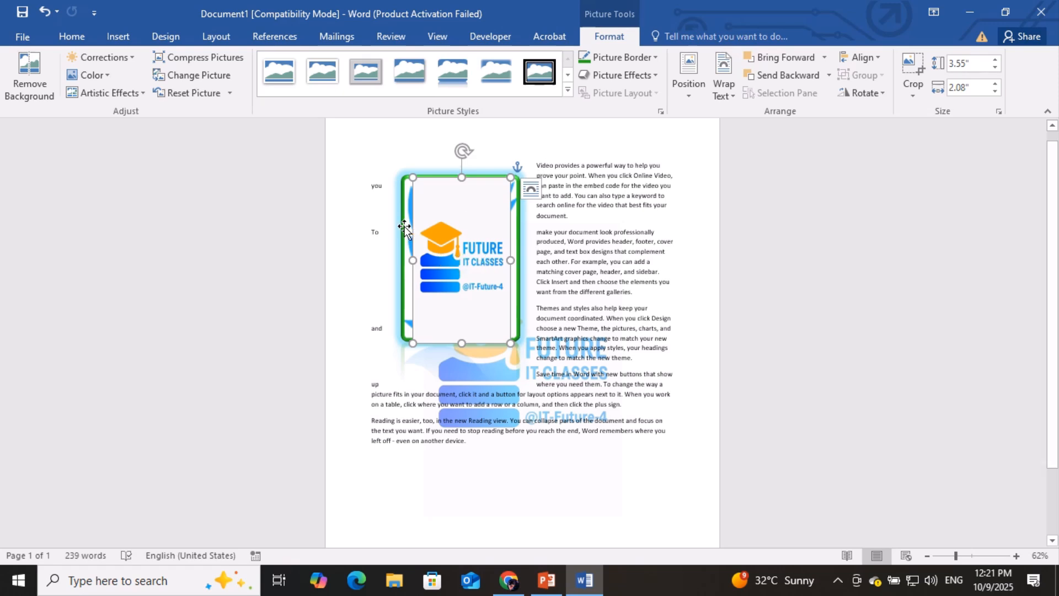
- Enlarge the logo to about 3.65" high by 2.65" wide, covering the bird picture and its green border
left_click_drag(413, 260, 399, 260)
mouse_move(508, 258)
left_mouse_down()
mouse_move(532, 258)
mouse_move(523, 258)
left_mouse_up()
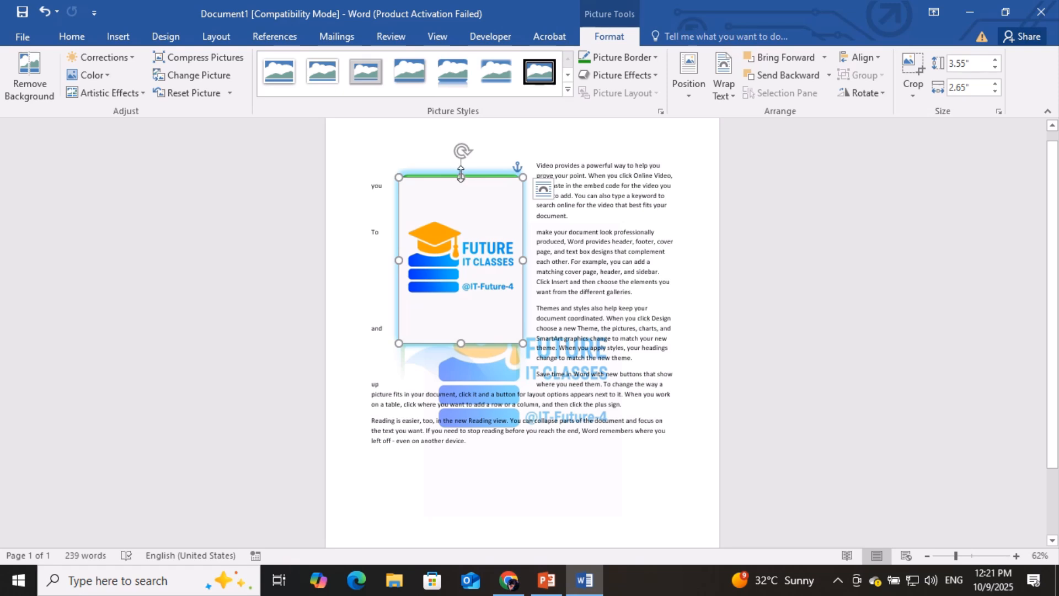
left_click_drag(461, 177, 462, 172)
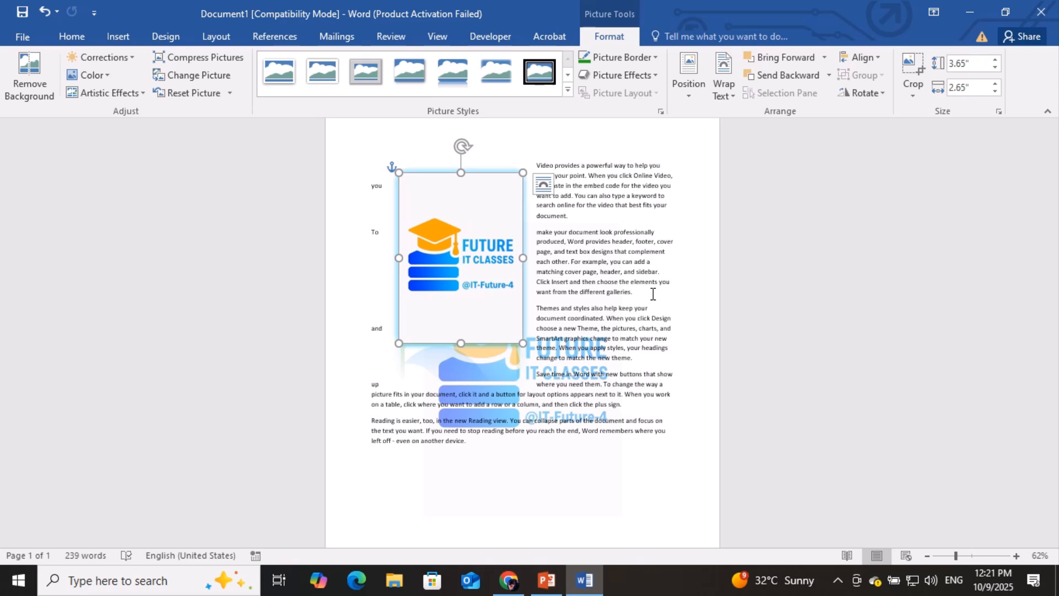
- Send the logo behind the bird picture, bring it forward in front, and send it backward again
left_click(802, 75)
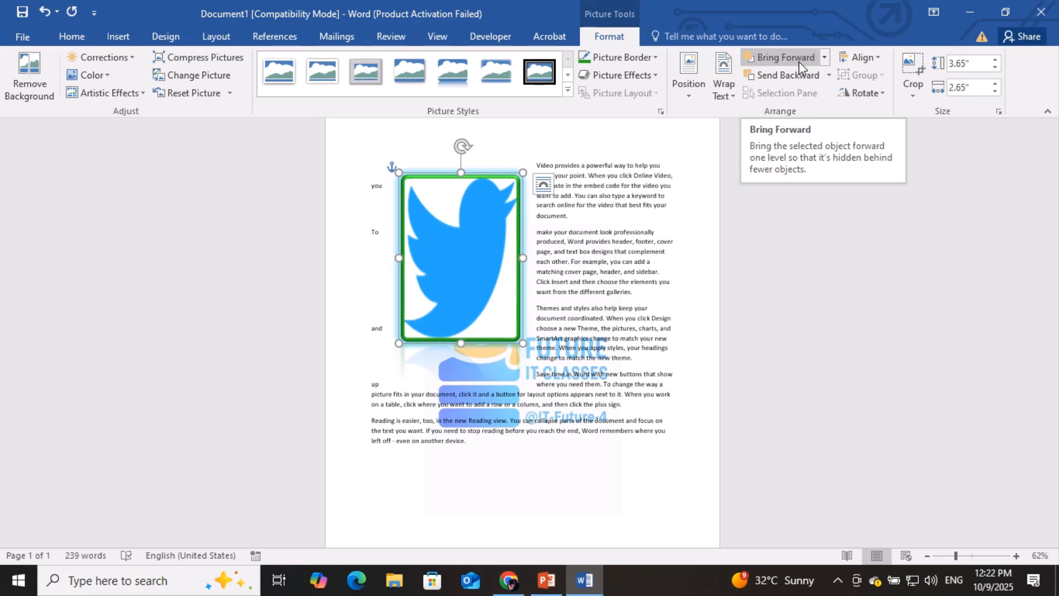
left_click(799, 61)
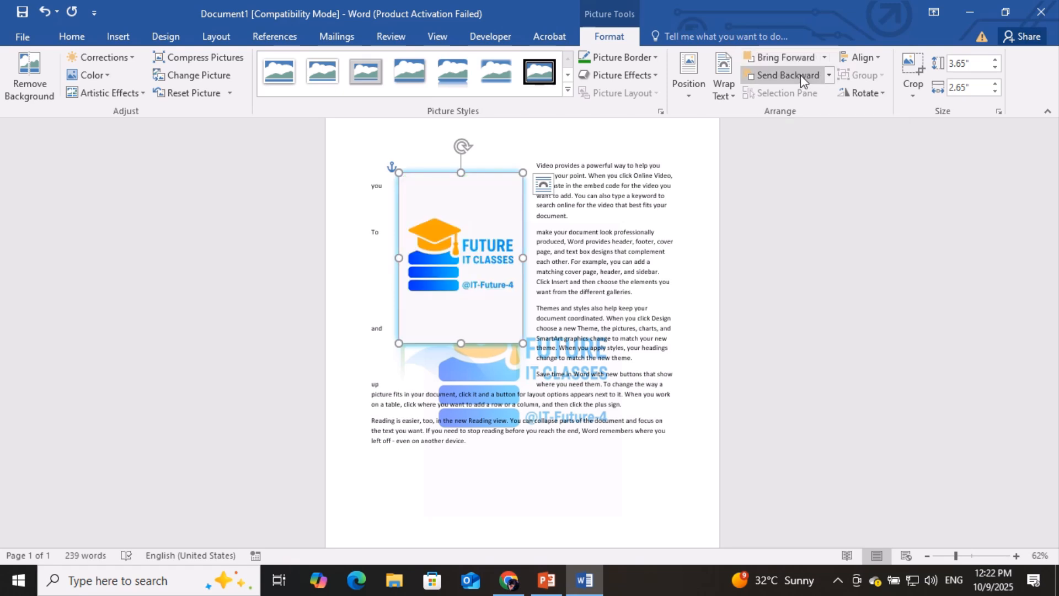
left_click(799, 75)
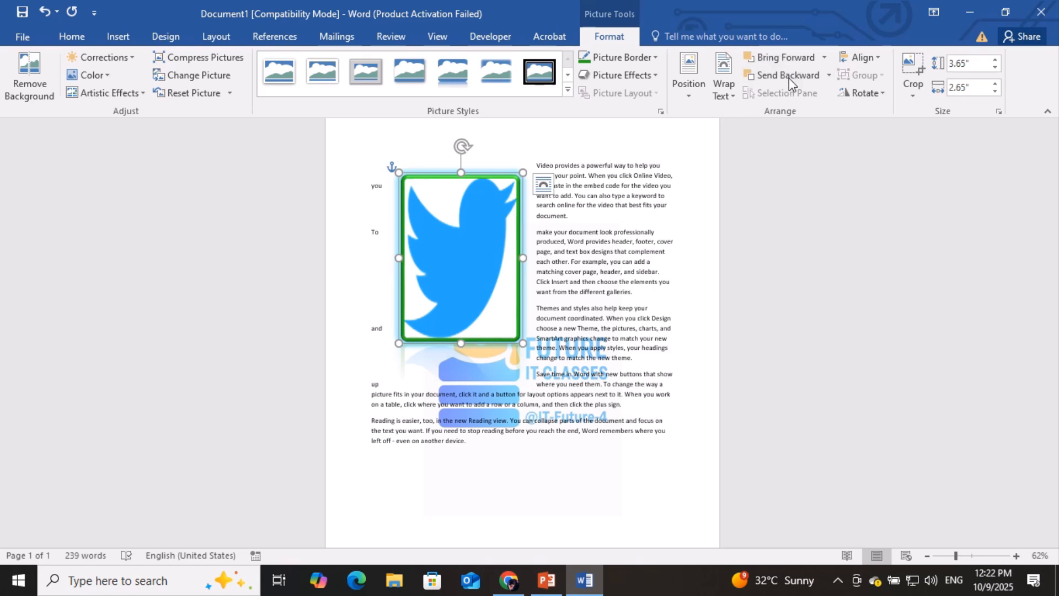
- Align the logo to center, move it to the page's lower left, and align it to center again
left_click(849, 61)
left_click(848, 101)
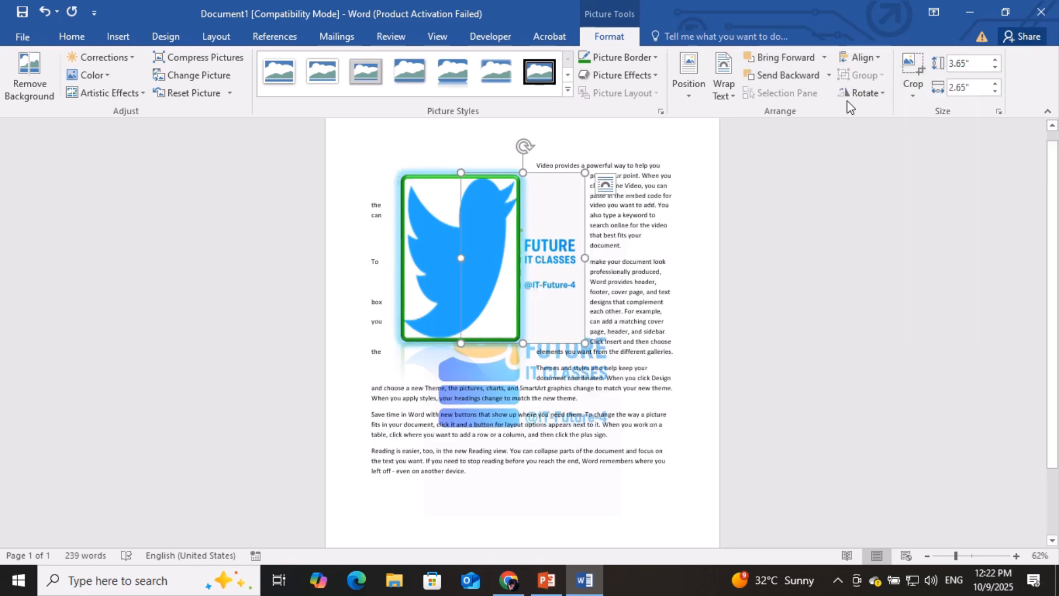
left_click_drag(558, 226, 350, 441)
left_click(861, 58)
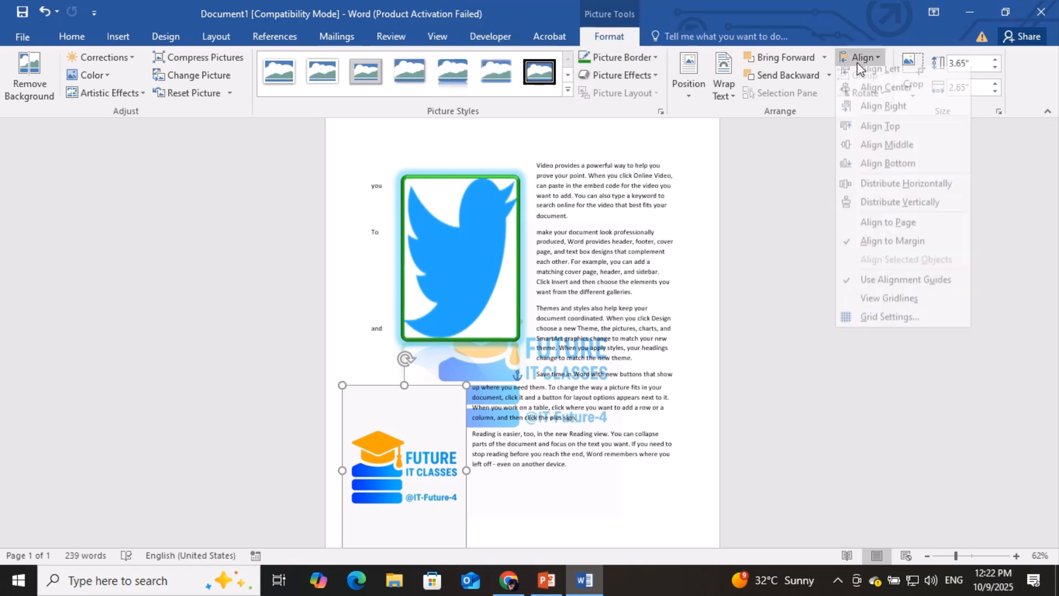
left_click(885, 96)
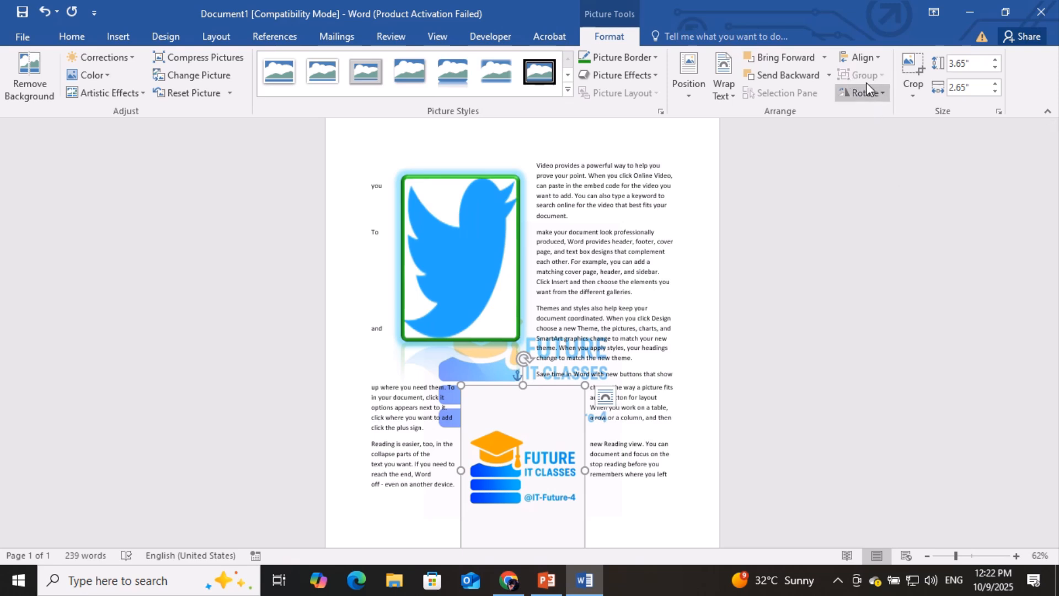
- Place the logo beside the bird picture's right edge and select both pictures together
left_click_drag(530, 436, 603, 212)
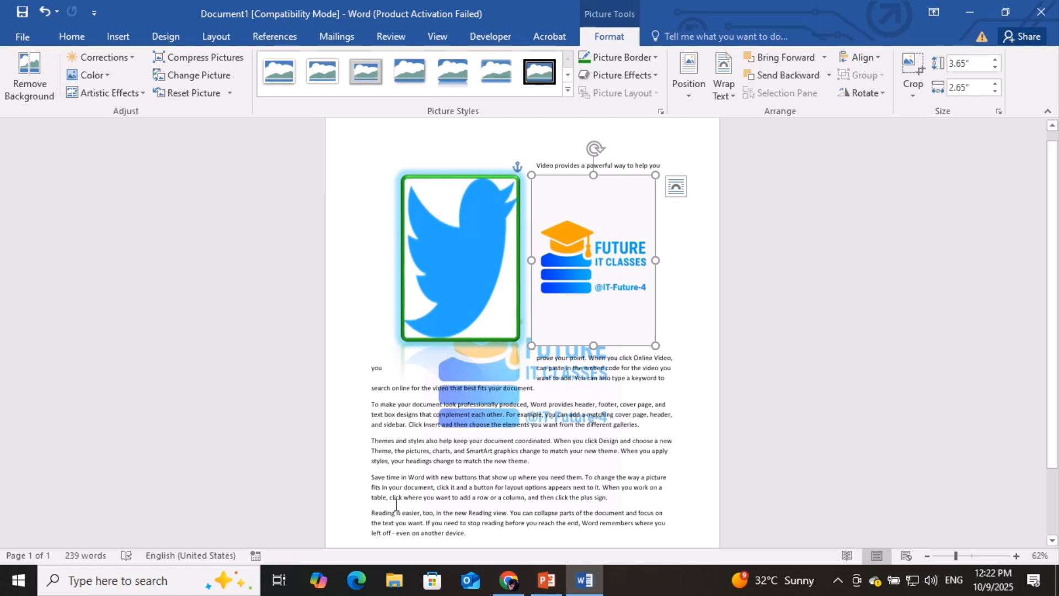
left_click(439, 283, "ctrl")
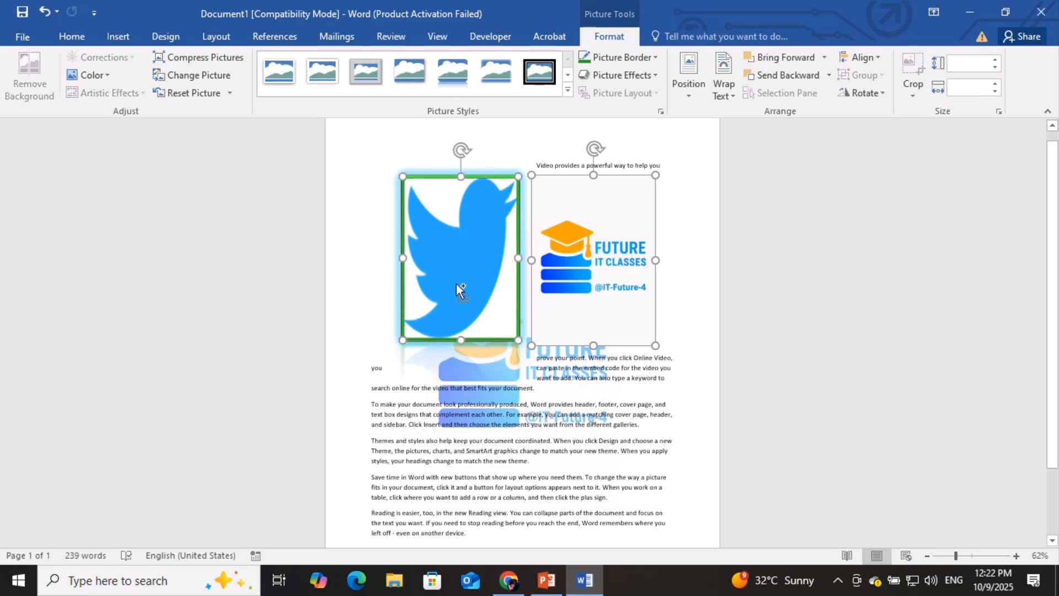
left_click(558, 282, "ctrl")
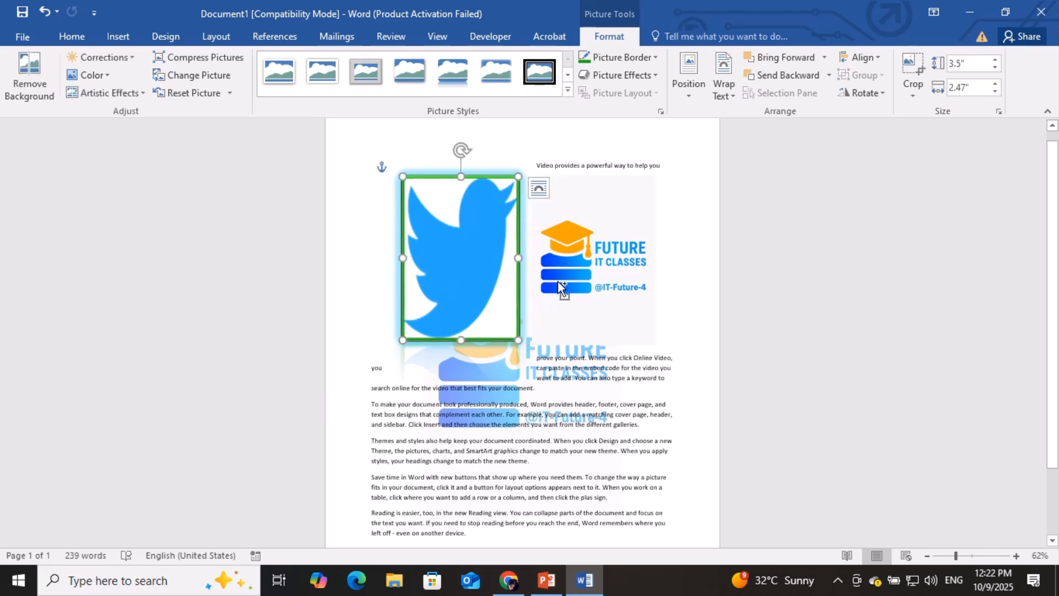
left_click(558, 282, "ctrl")
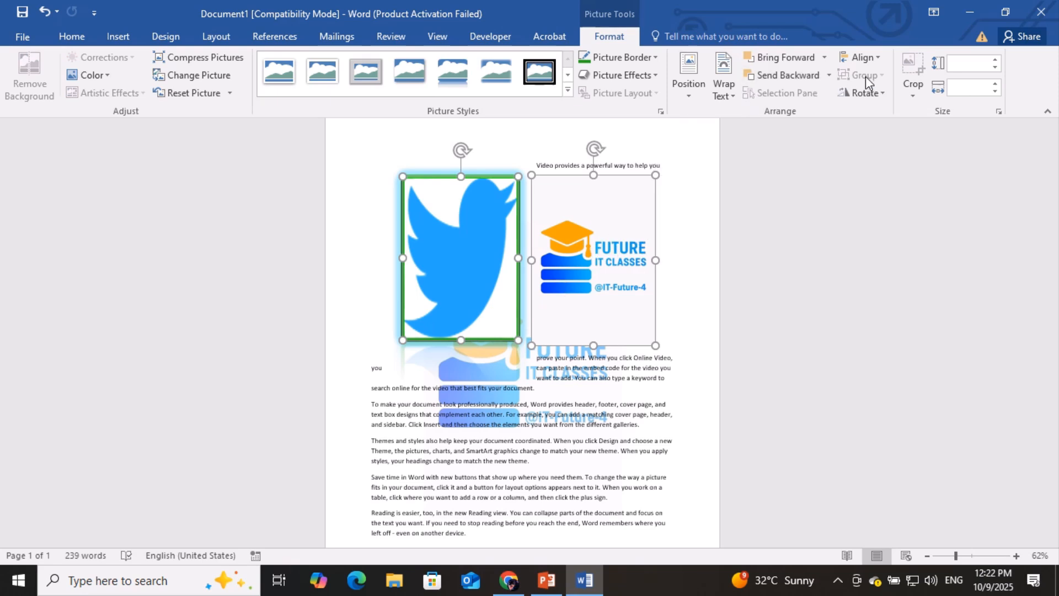
- Move the two selected pictures together slightly to the left, and undo the move
mouse_move(578, 300)
left_mouse_down()
mouse_move(559, 288)
mouse_move(533, 296)
mouse_move(579, 291)
left_mouse_up()
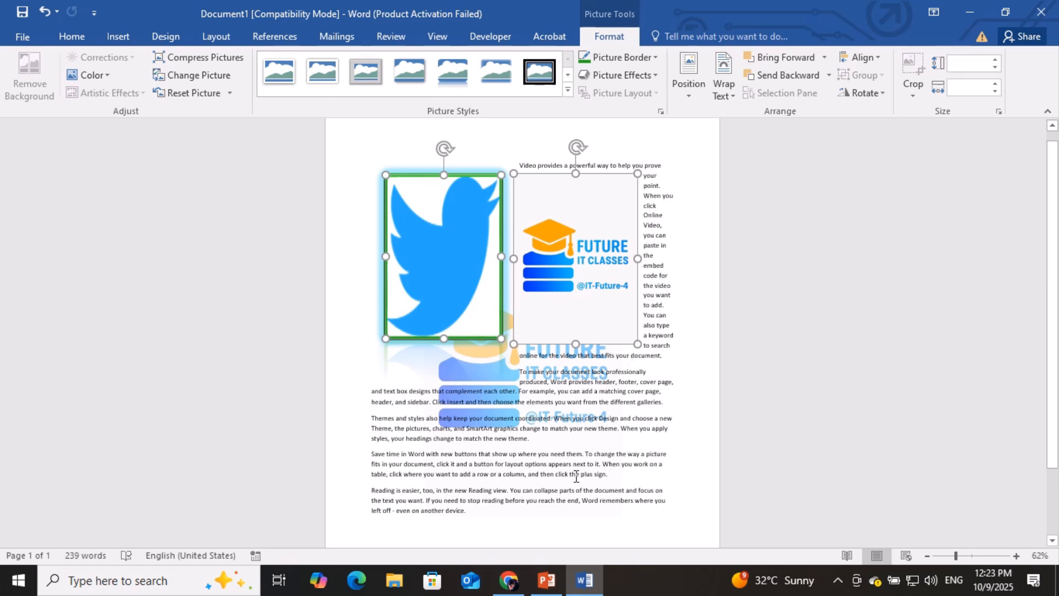
left_click(593, 262)
left_click(593, 262)
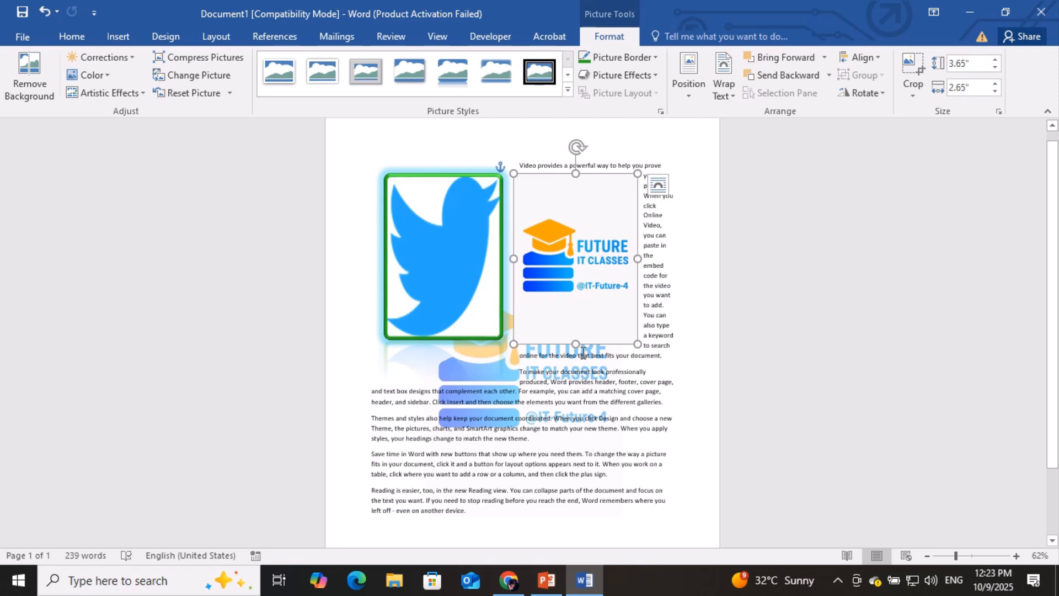
key("ctrl+z")
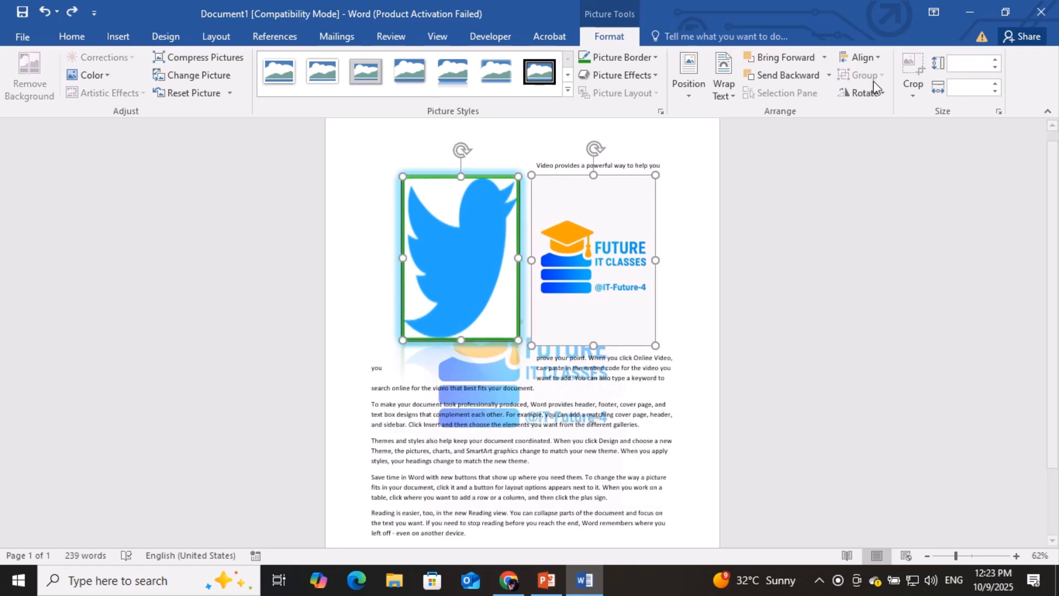
- Draw a text box about 0.77" high by 1.8" wide below the last paragraph and enter "gfhytuj" in it
scroll(585, 386, "down", 2)
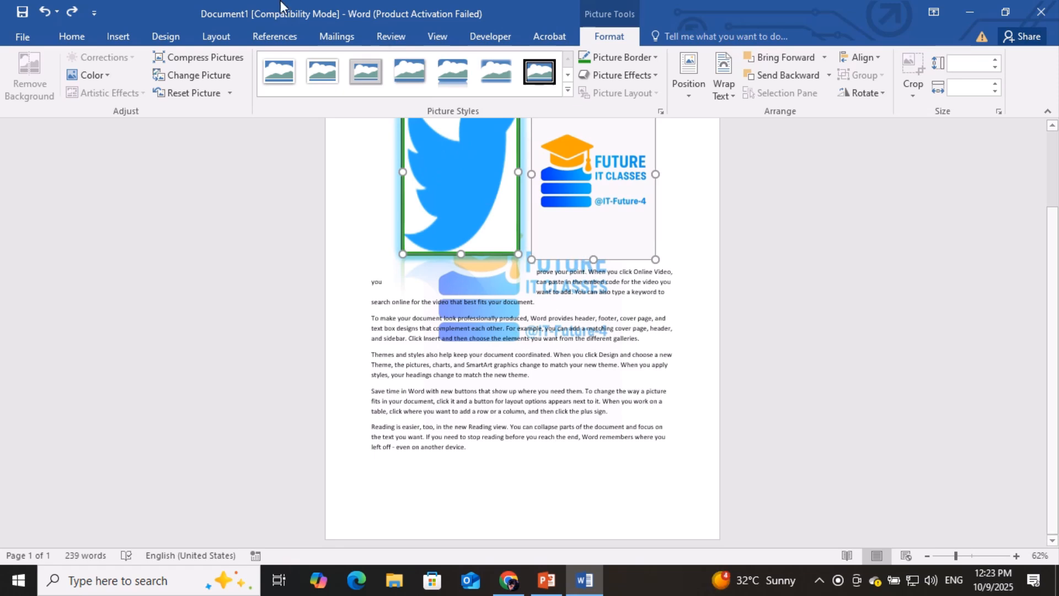
left_click(73, 38)
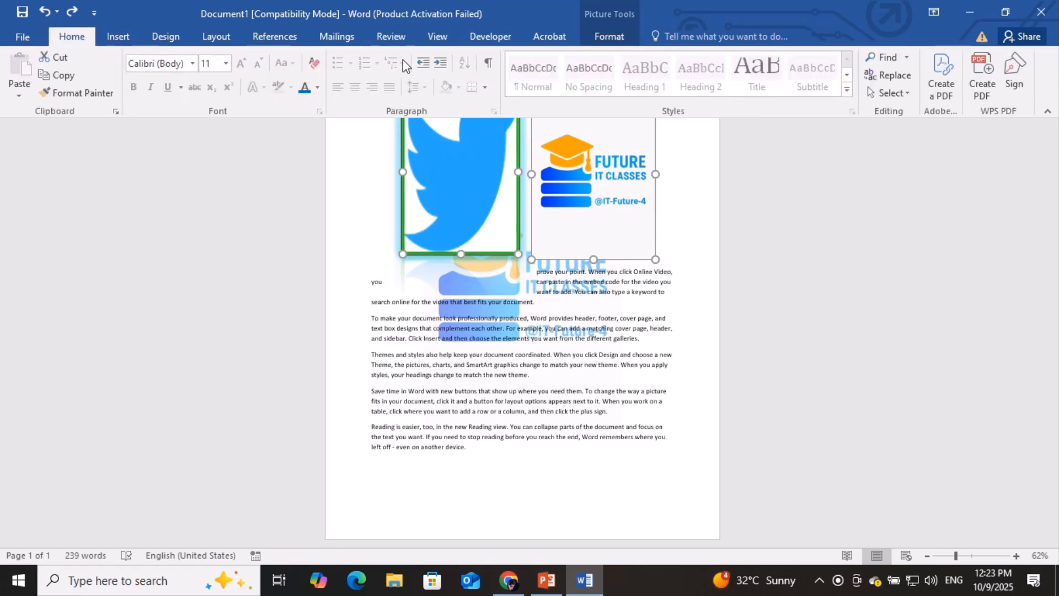
left_click(117, 38)
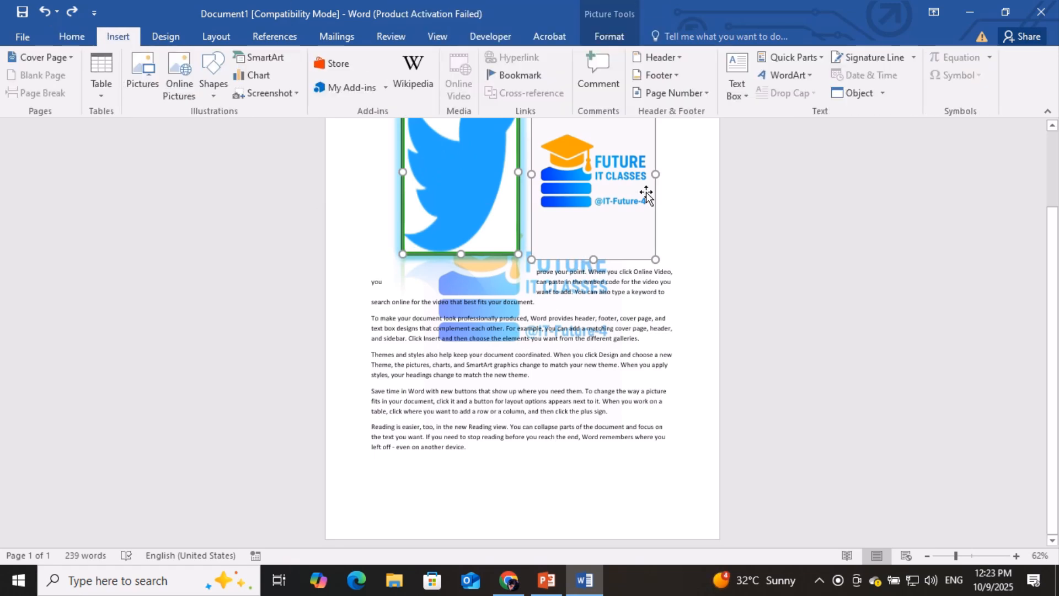
left_click(736, 82)
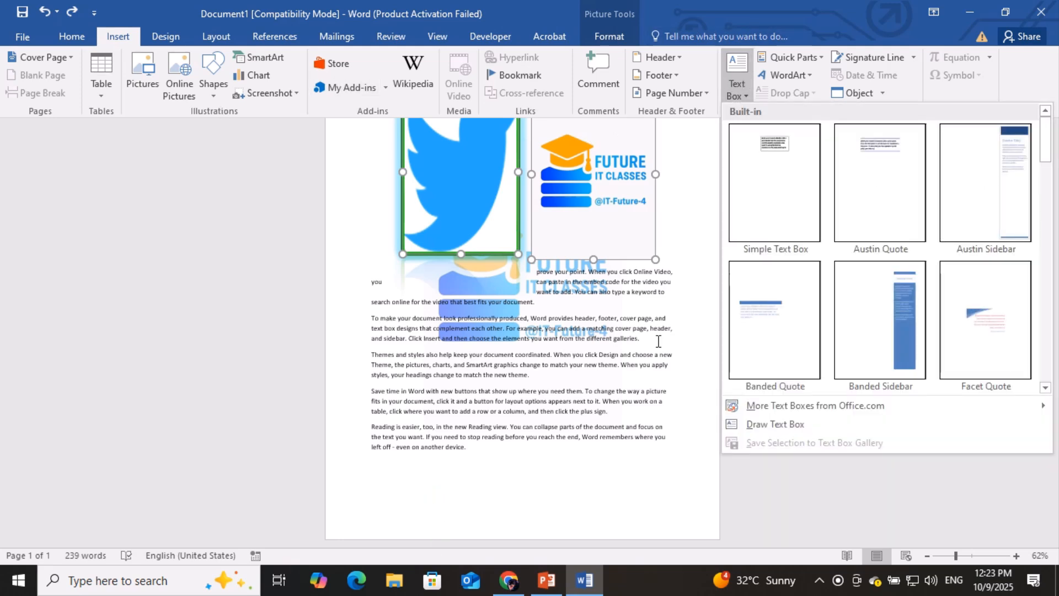
left_click(762, 424)
mouse_move(449, 477)
left_mouse_down()
mouse_move(538, 513)
mouse_move(579, 516)
left_mouse_up()
type("gfhytuj")
left_click(598, 484)
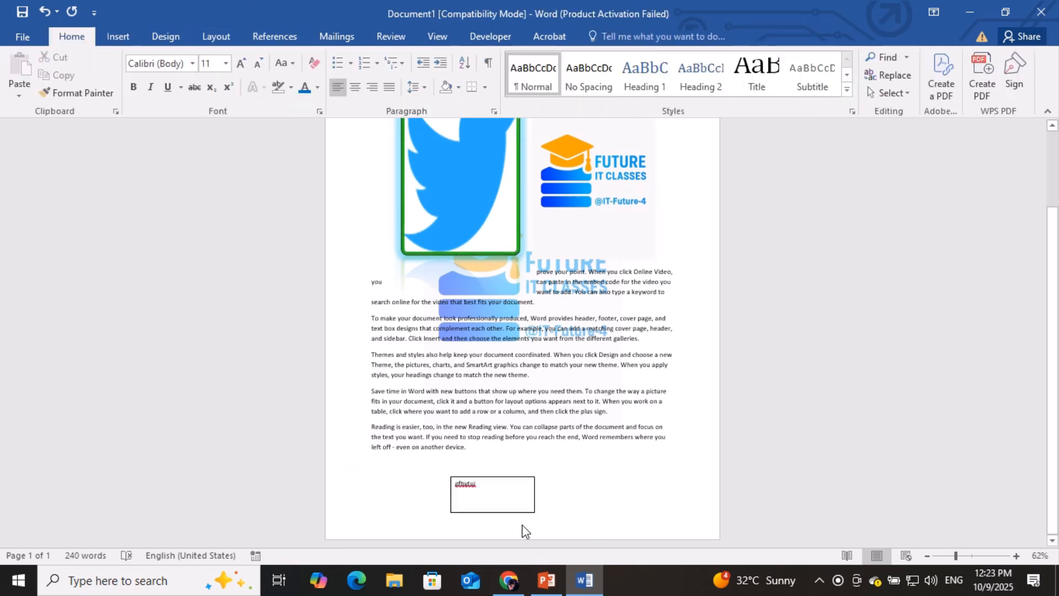
- Move the text box up just under the last paragraph and place a duplicate of it to its right
left_click(518, 490)
key("ctrl+d")
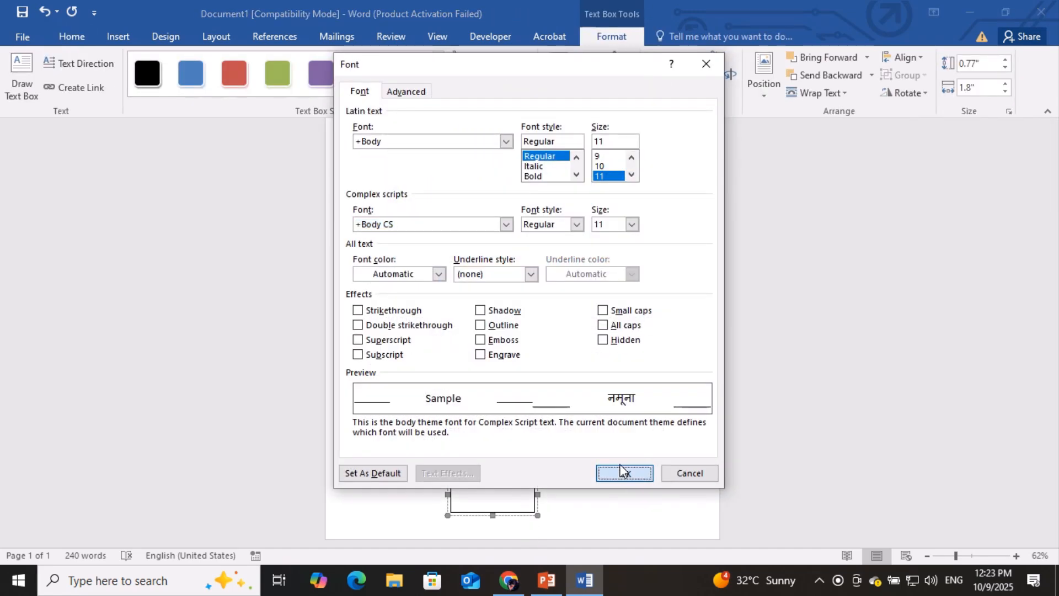
left_click(622, 472)
left_click_drag(527, 476, 504, 453)
left_click(504, 453)
left_click(485, 457)
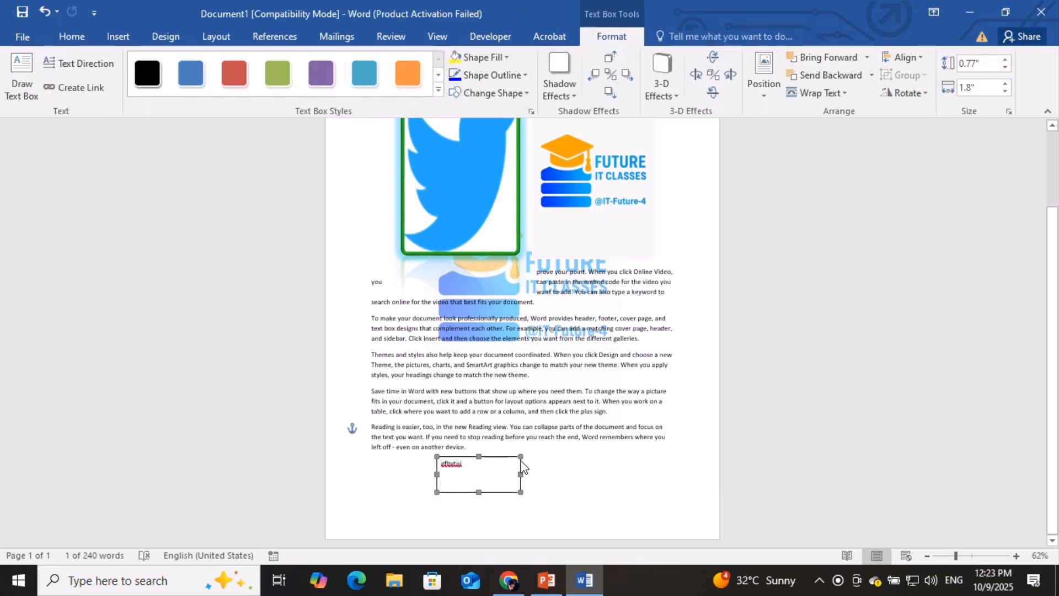
key("ctrl+d")
left_click_drag(527, 470, 605, 453)
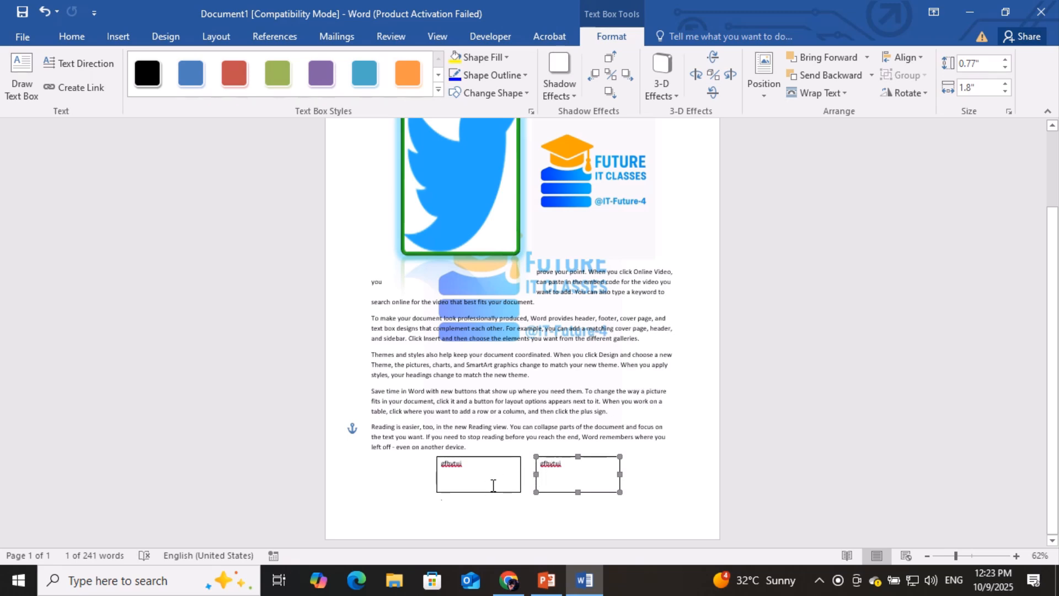
- Select both text boxes together, show their formatting options, and clear the selection
key("ctrl+a")
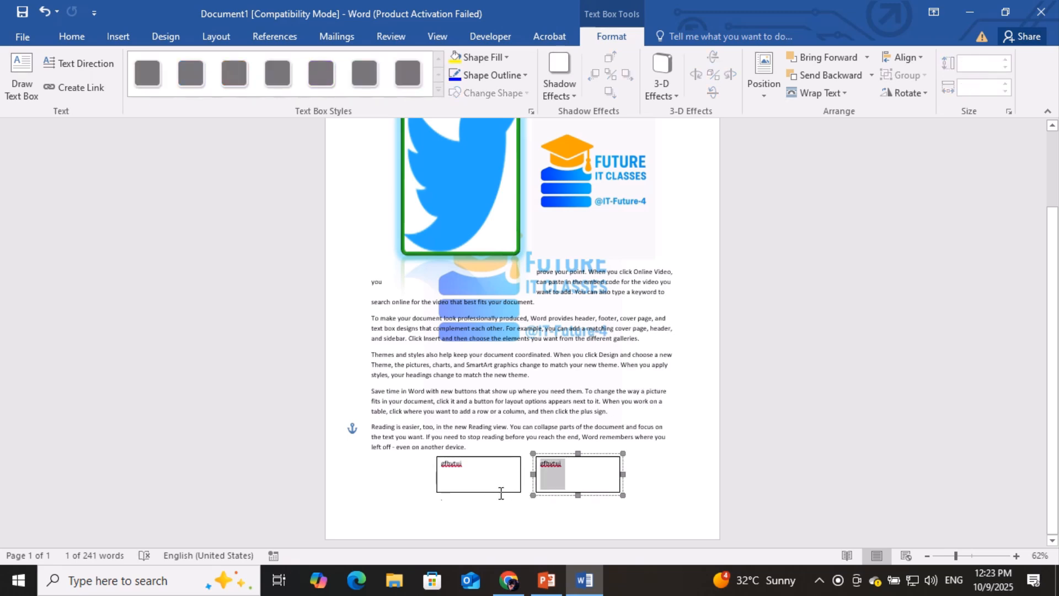
left_click(500, 492)
left_click(513, 460)
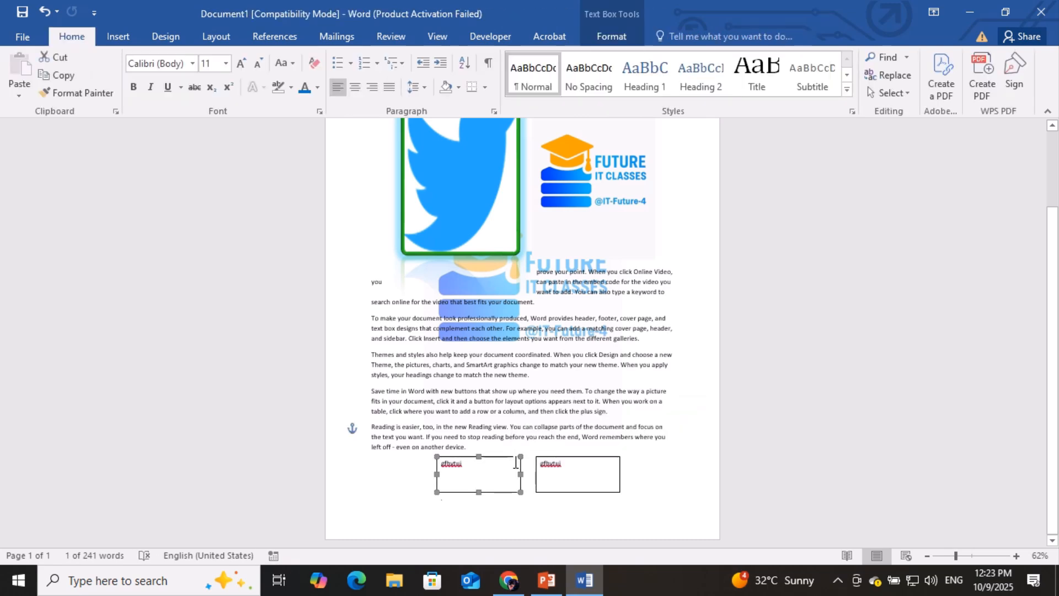
left_click(516, 463)
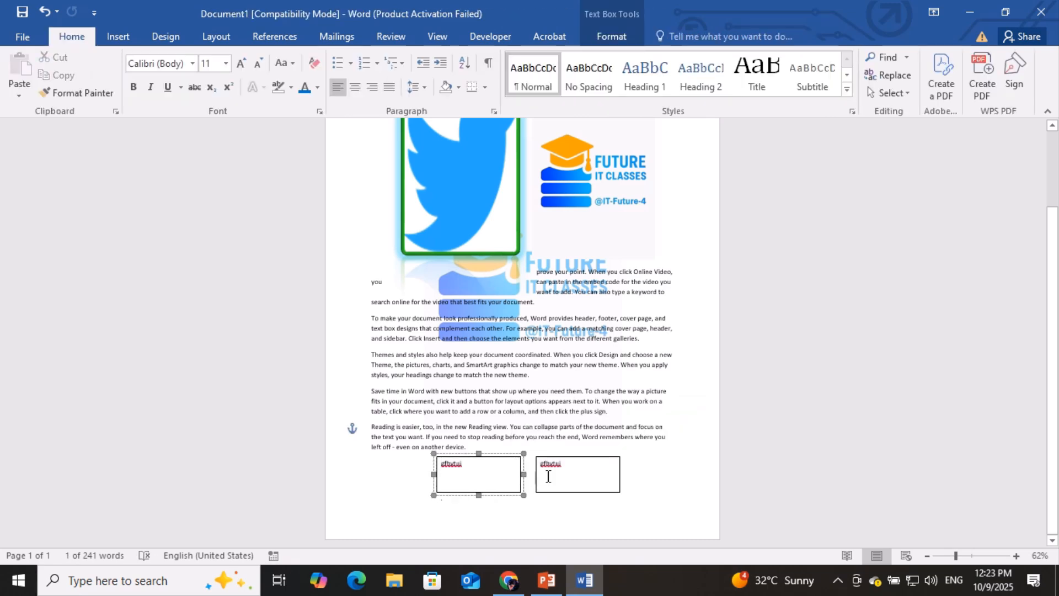
left_click(559, 495)
left_click(550, 466)
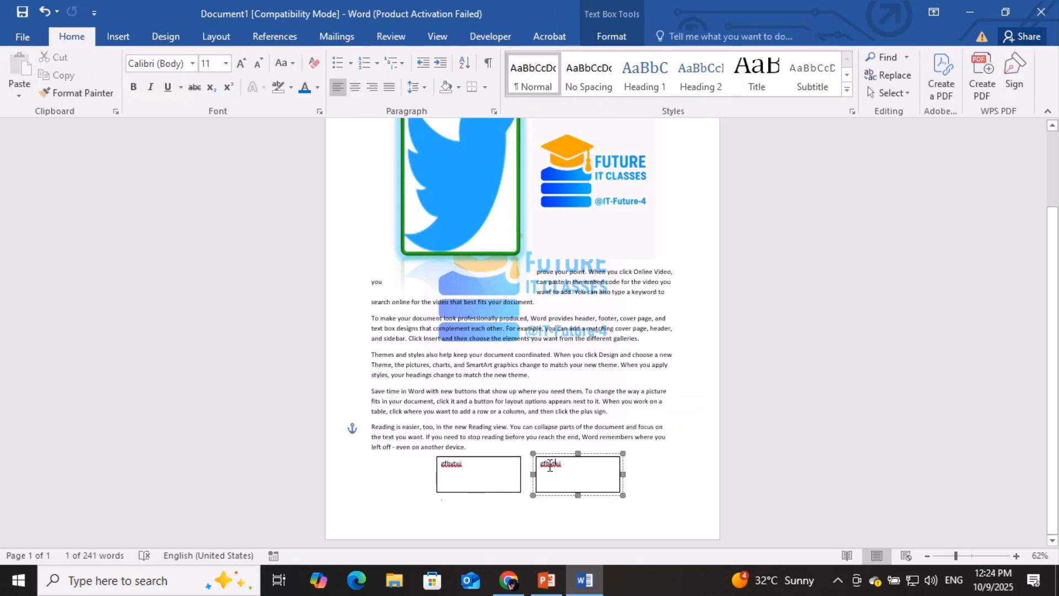
left_click(516, 462, "shift")
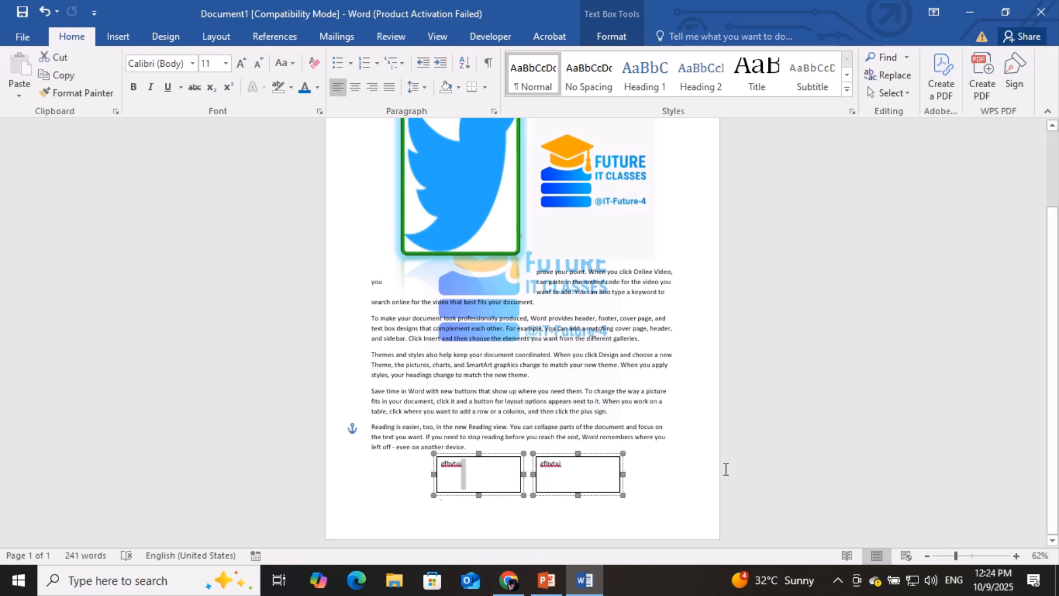
left_click(616, 33)
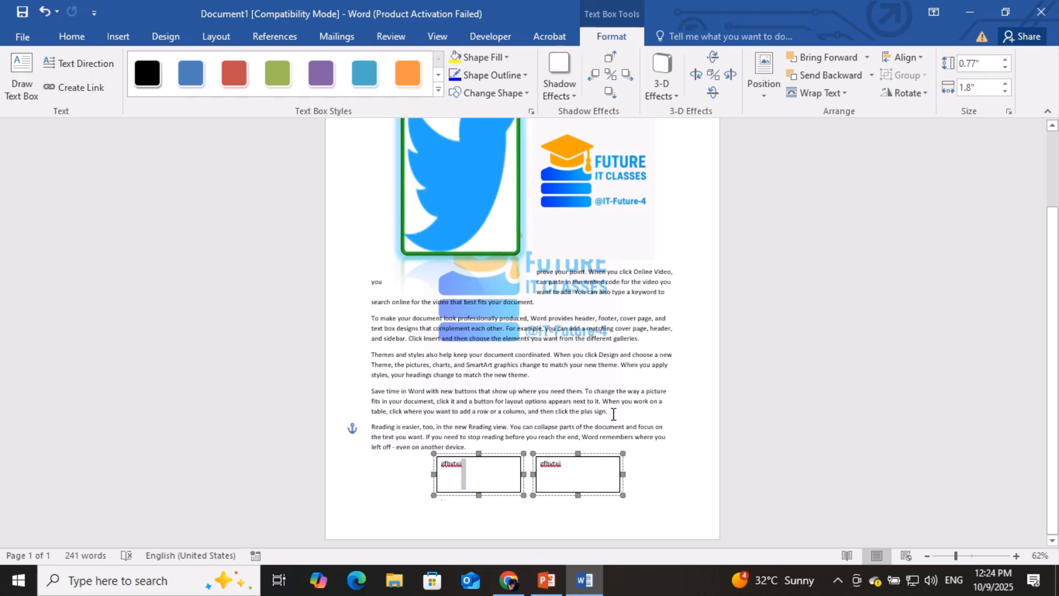
left_click(610, 468)
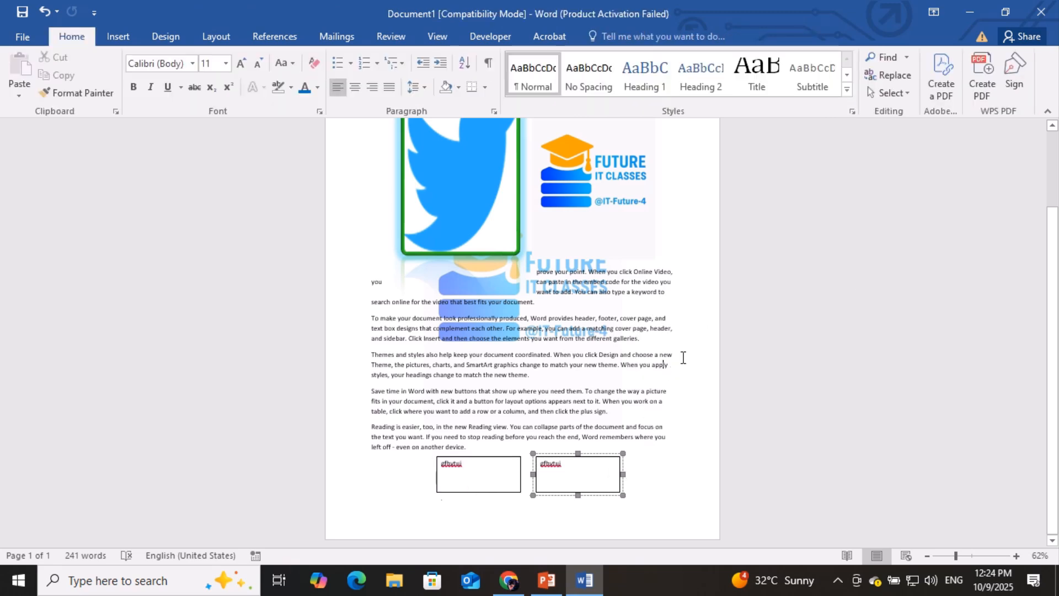
- Undo the text box duplication, the text box moves and the insertion of the original text box
key("ctrl+z")
key("ctrl+z")
key("ctrl+z")
key("ctrl+z")
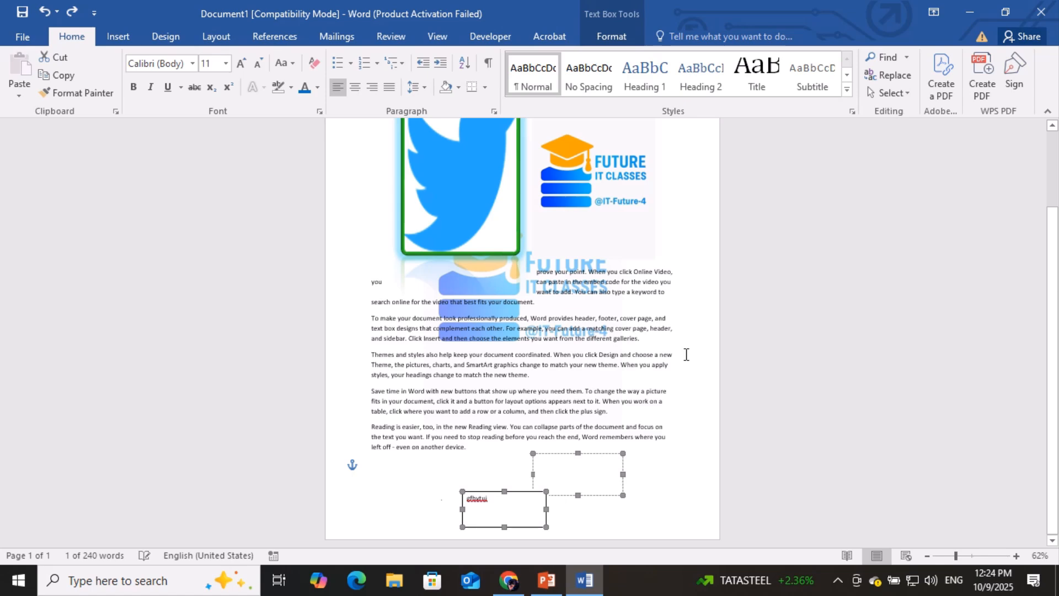
key("ctrl+z")
key("ctrl+z")
key("ctrl+z")
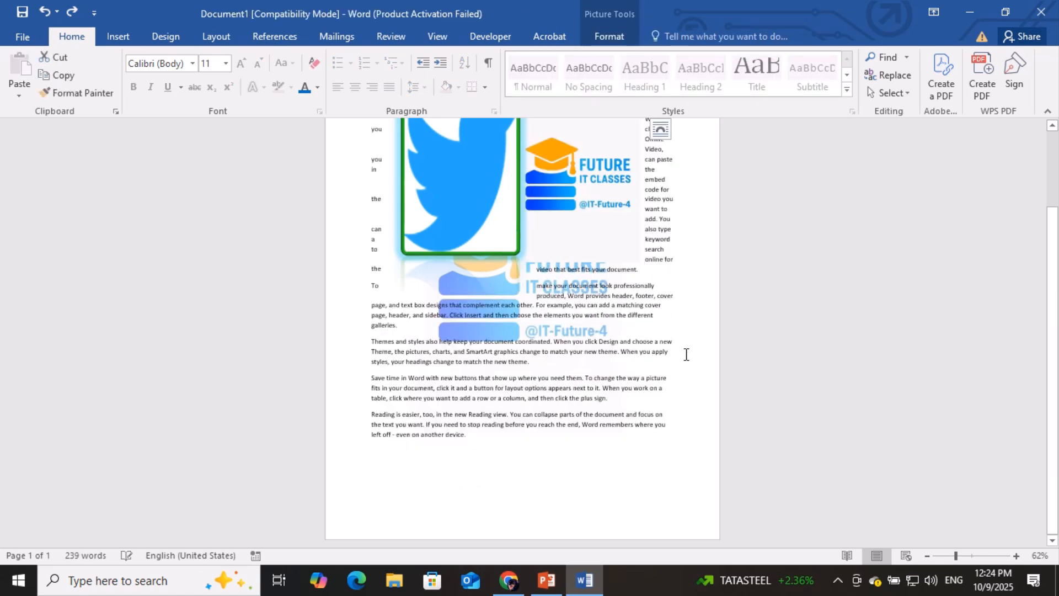
- Undo the logo's repositioning, center alignment, layering changes and resizing over the bird picture
key("ctrl+z")
key("ctrl+z")
key("ctrl+z")
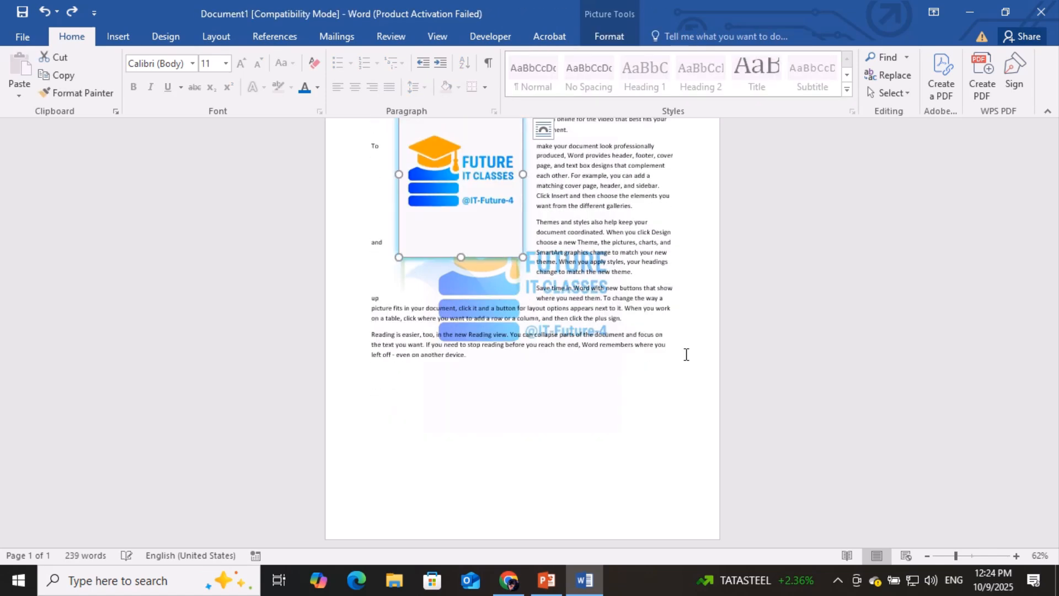
key("ctrl+z")
key("ctrl+z")
key("ctrl+z")
key("ctrl+z")
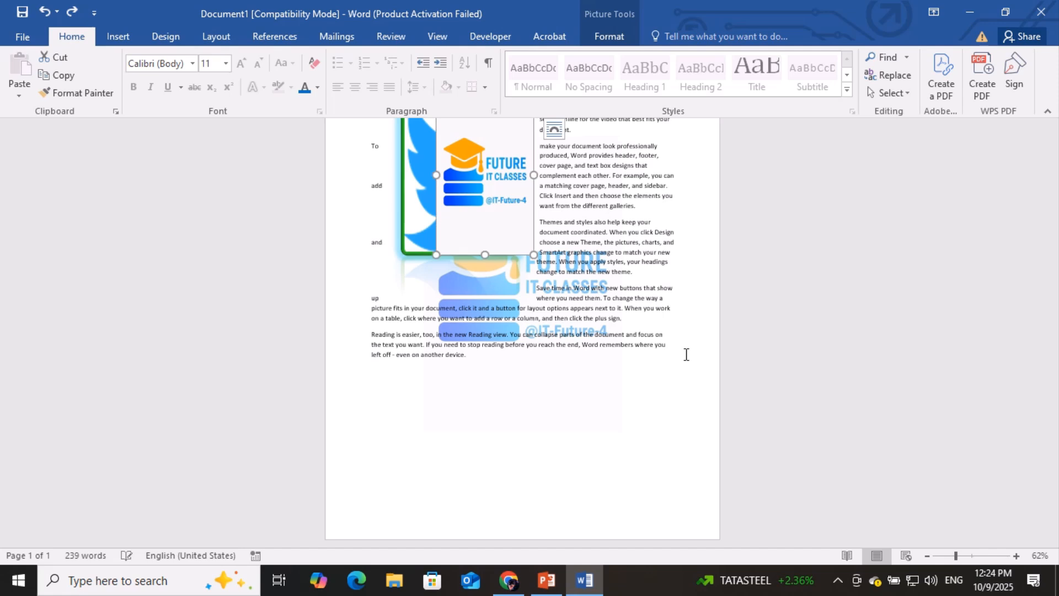
key("ctrl+z")
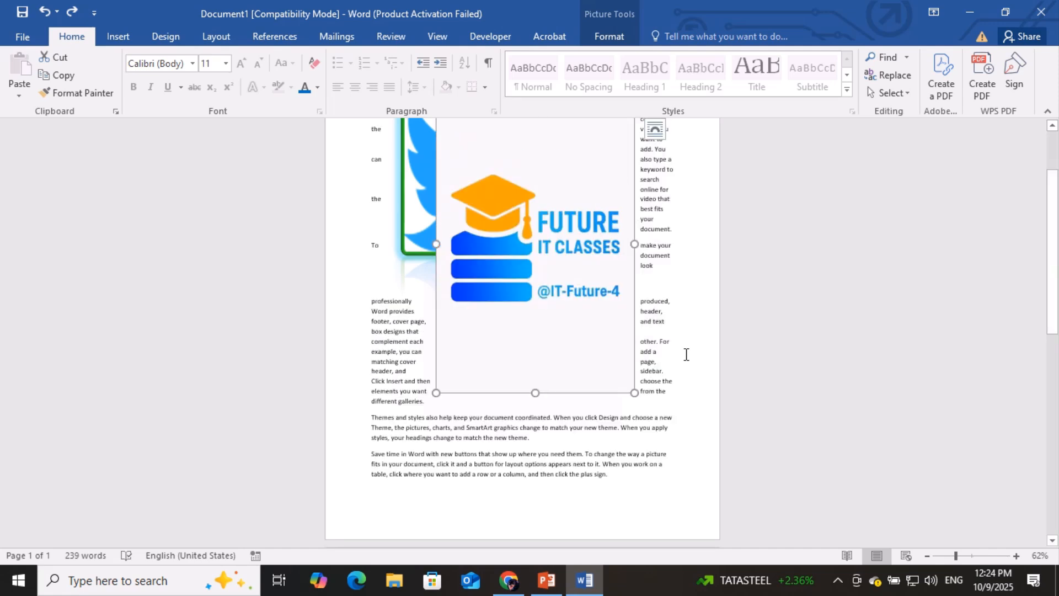
- Crop the logo picture to about 3.43" high by 4.23" wide, trimming the empty space around the logo, and finish cropping
left_click(121, 37)
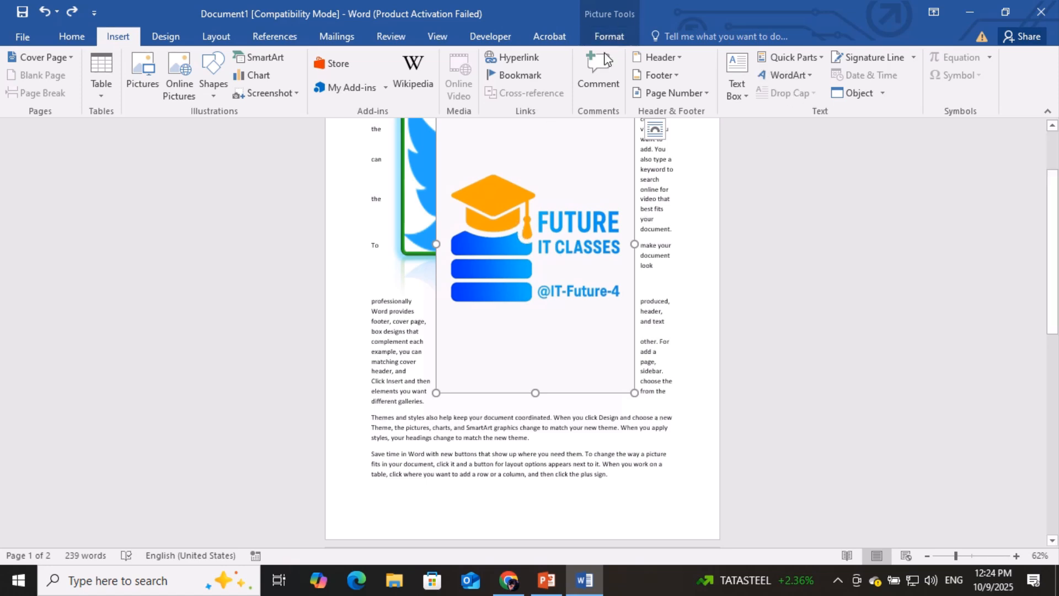
left_click(622, 37)
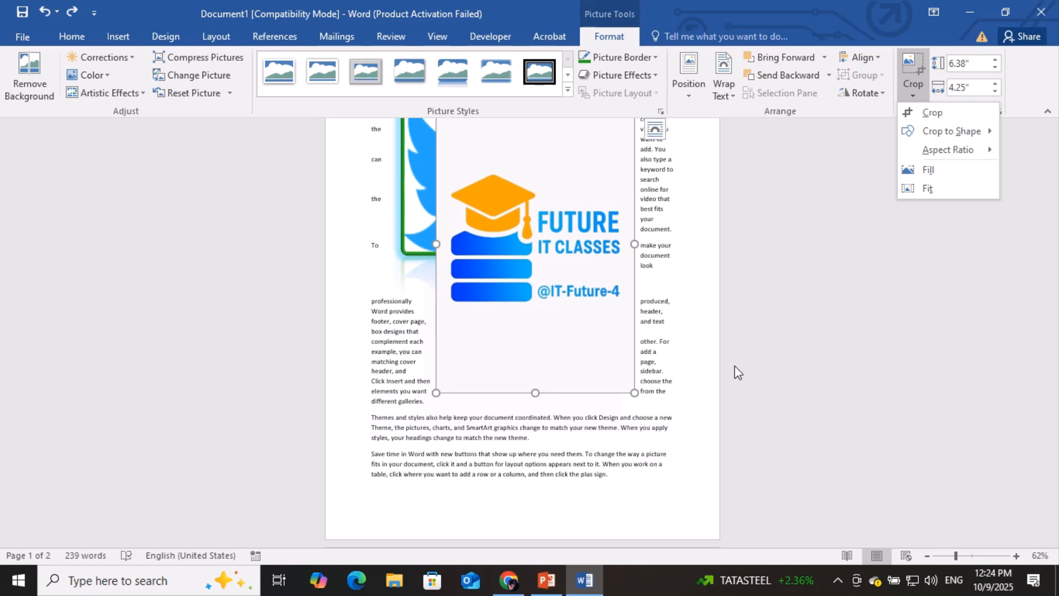
scroll(542, 171, "up", 2)
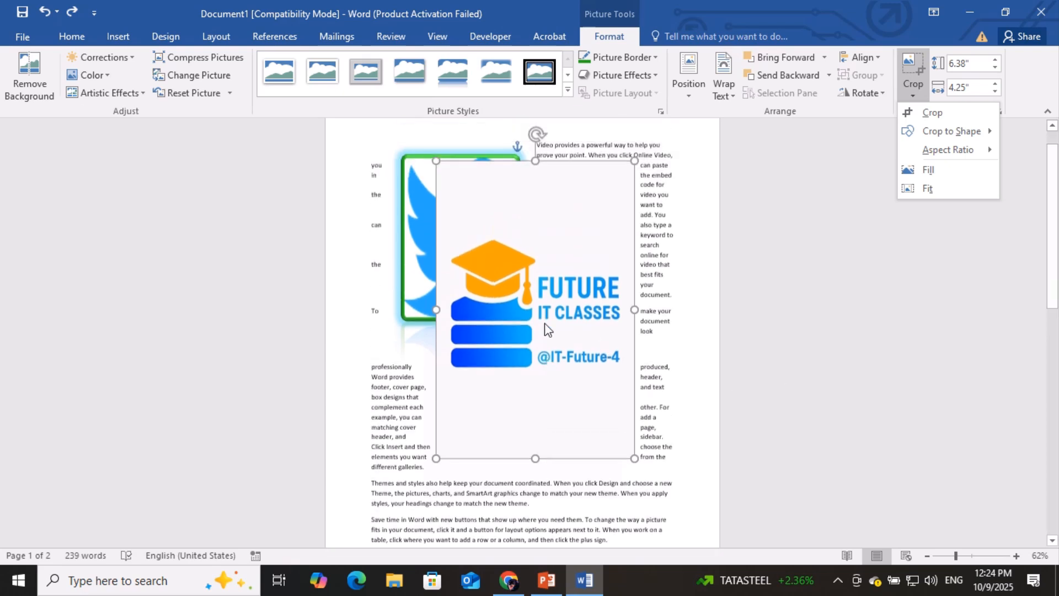
left_click(541, 169)
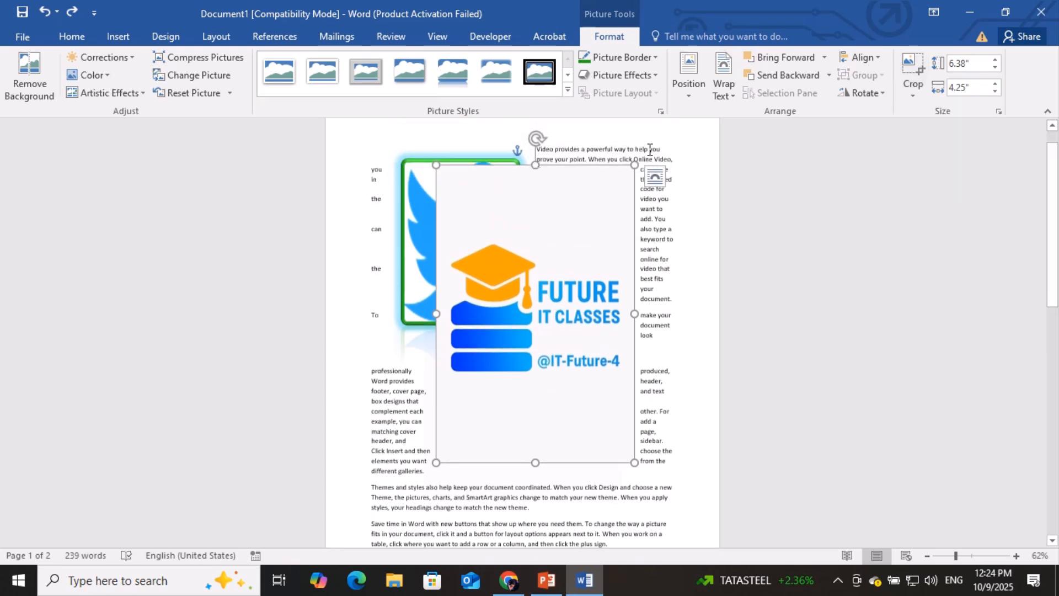
left_click(911, 67)
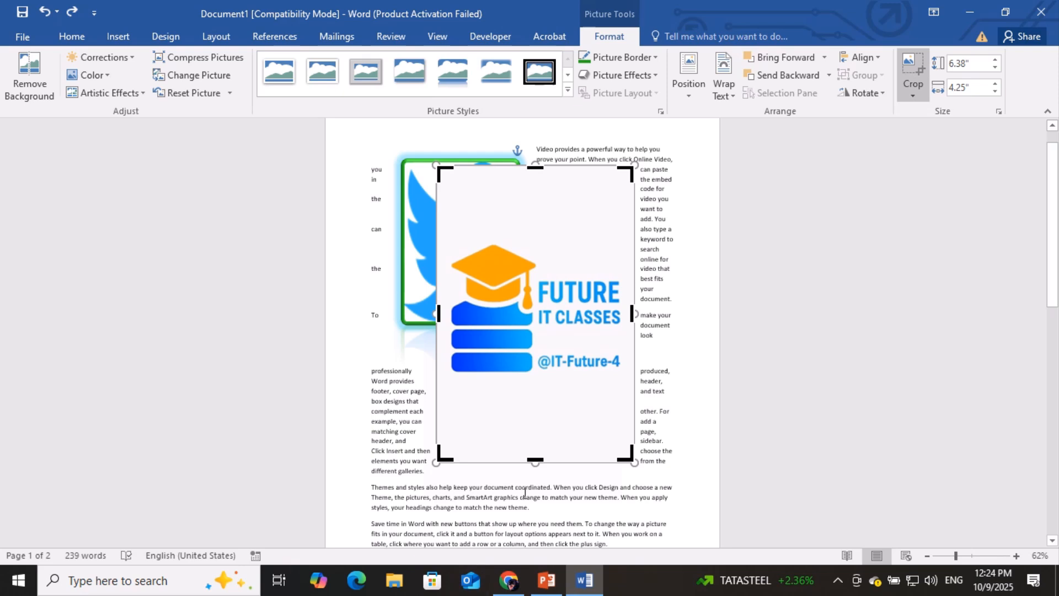
left_click_drag(534, 461, 534, 333)
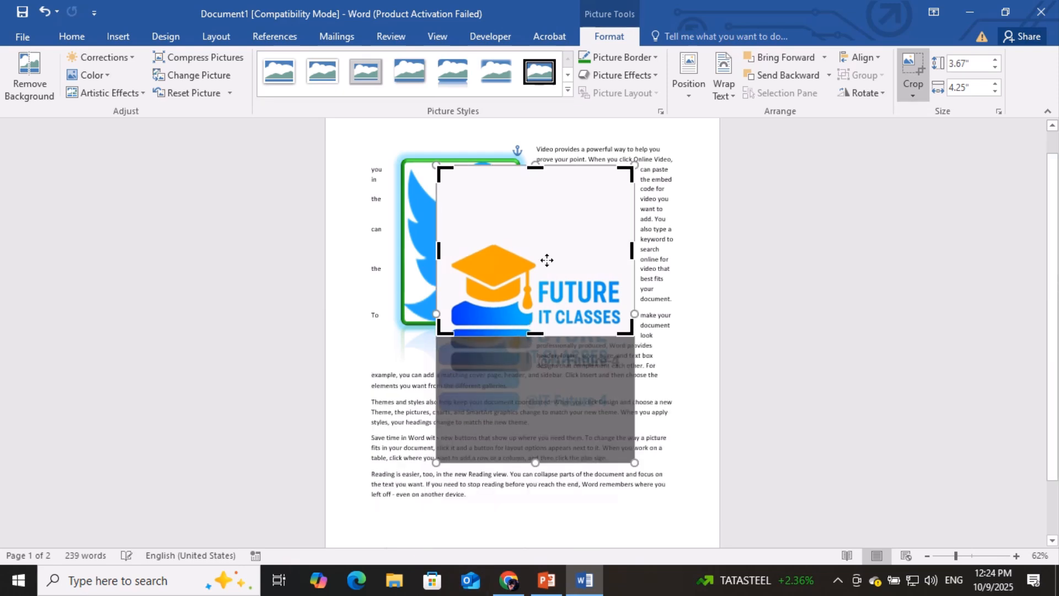
mouse_move(633, 251)
left_mouse_down()
mouse_move(594, 246)
mouse_move(632, 251)
left_mouse_up()
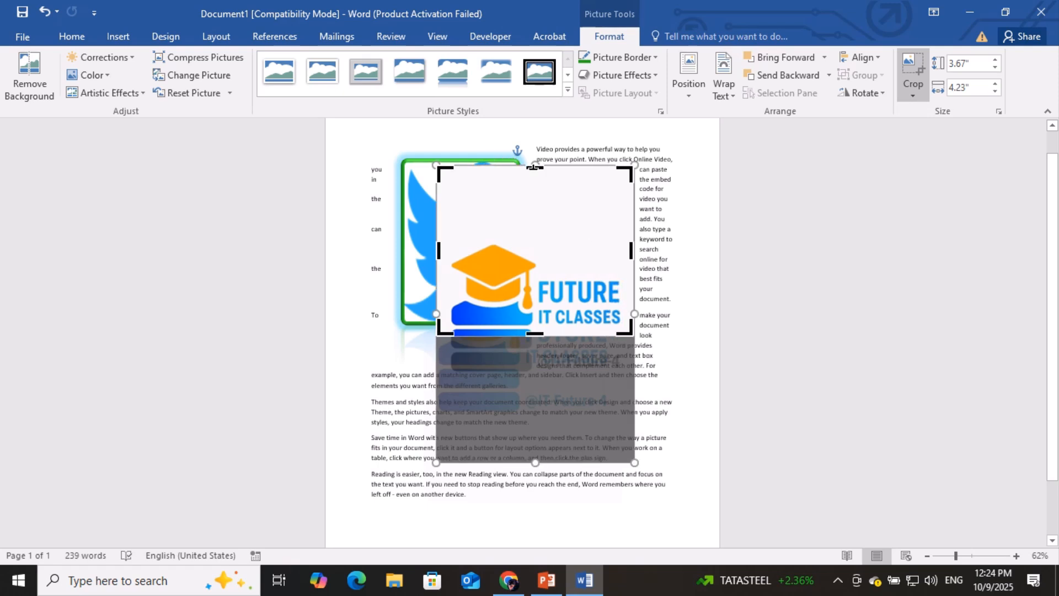
left_click_drag(533, 164, 539, 239)
left_click_drag(537, 335, 462, 314)
left_click(538, 395)
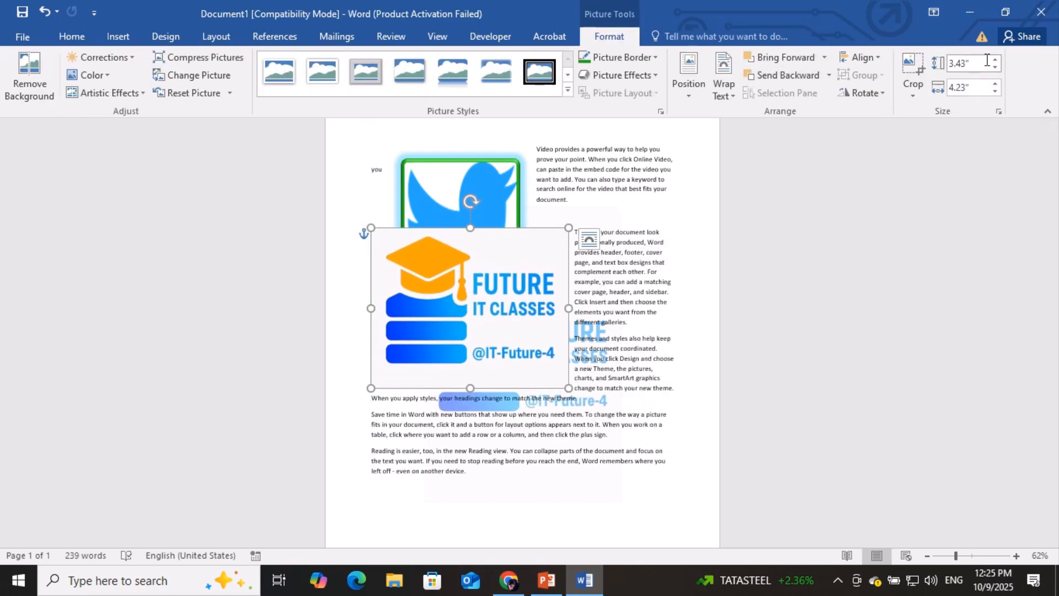
- Set the cropped logo picture's height to 0.78", followed by its width to 22"
left_click(980, 62)
type("78")
key("Return")
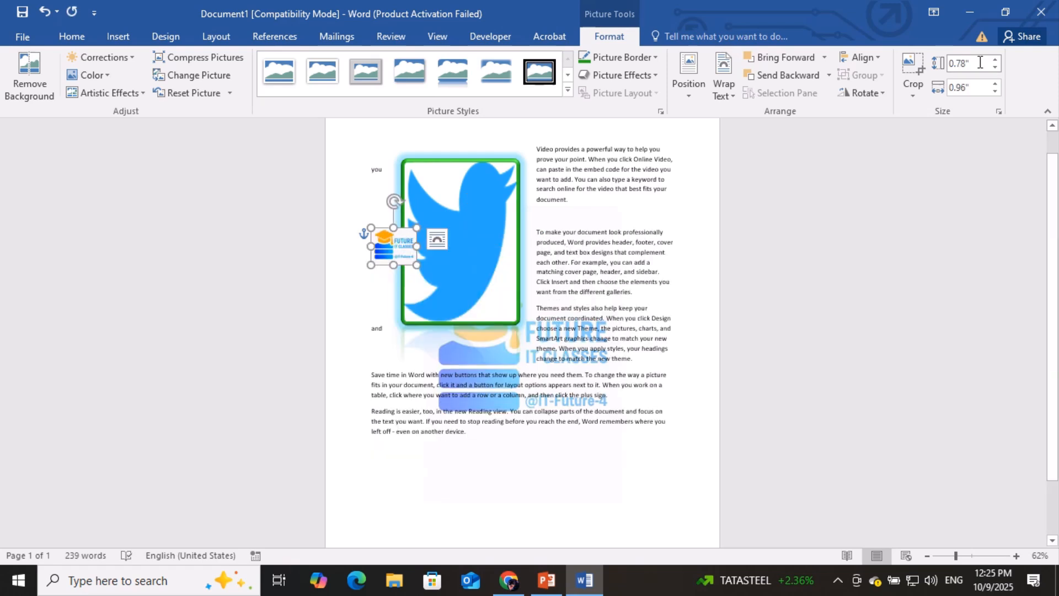
left_click(985, 87)
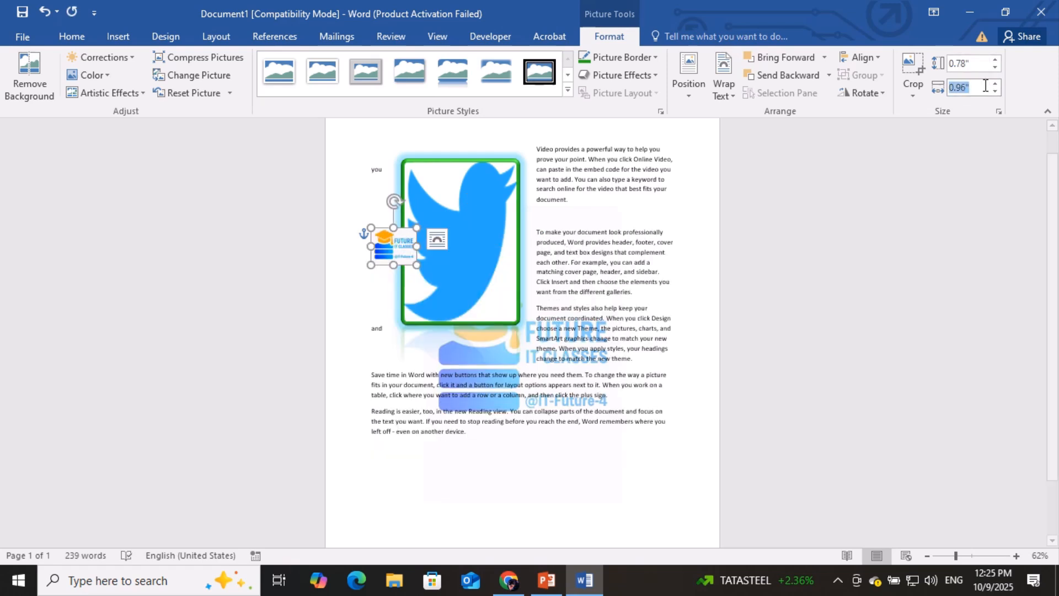
key("BackSpace")
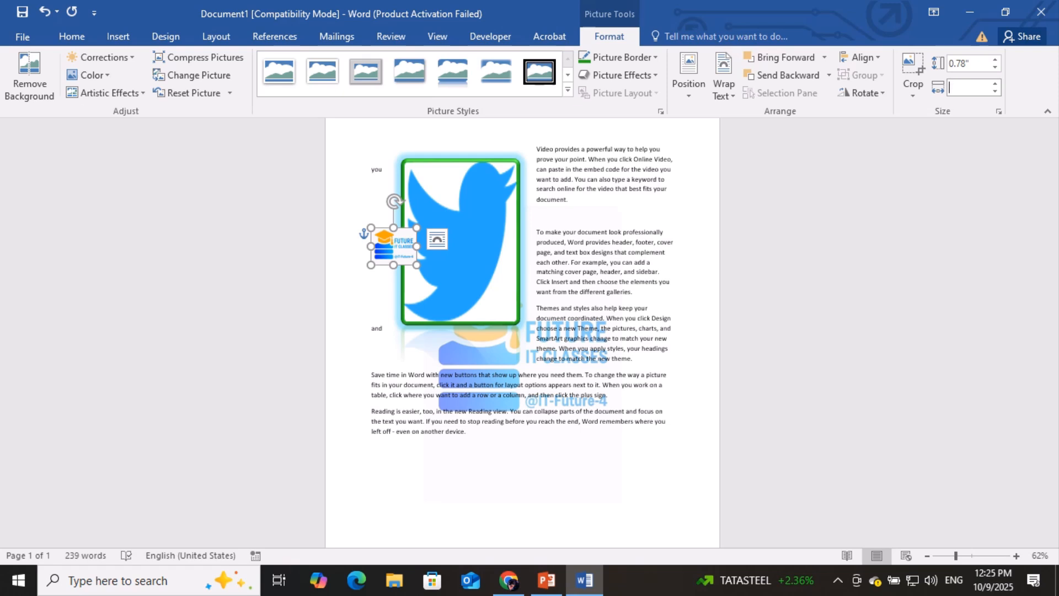
type("098")
key("Return")
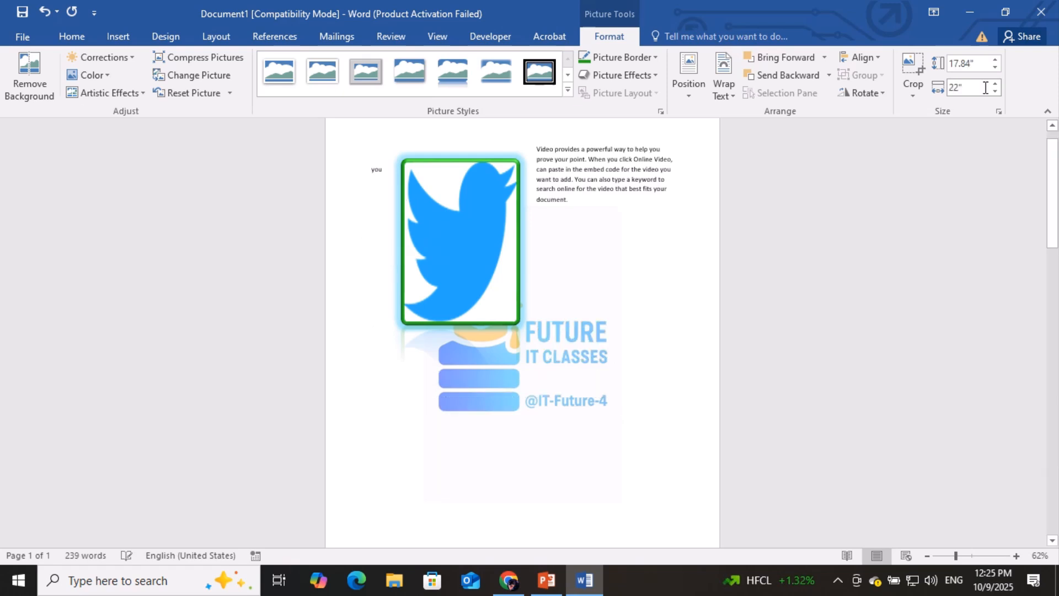
- Undo the logo picture's height and width changes and show its formatting options again
scroll(985, 87, "up", 6)
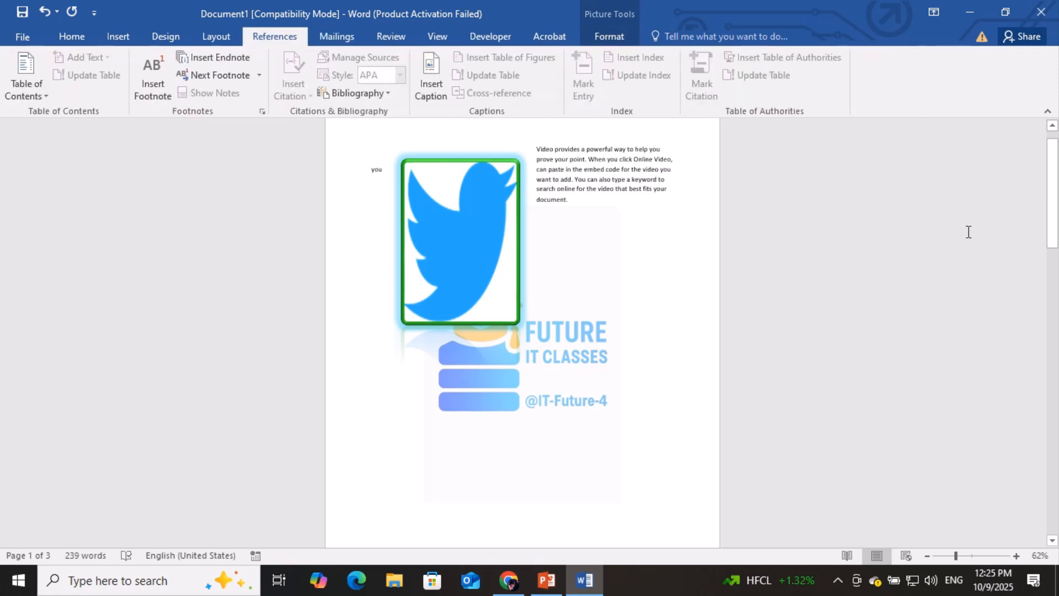
scroll(603, 366, "down", 10)
scroll(598, 358, "down", 1)
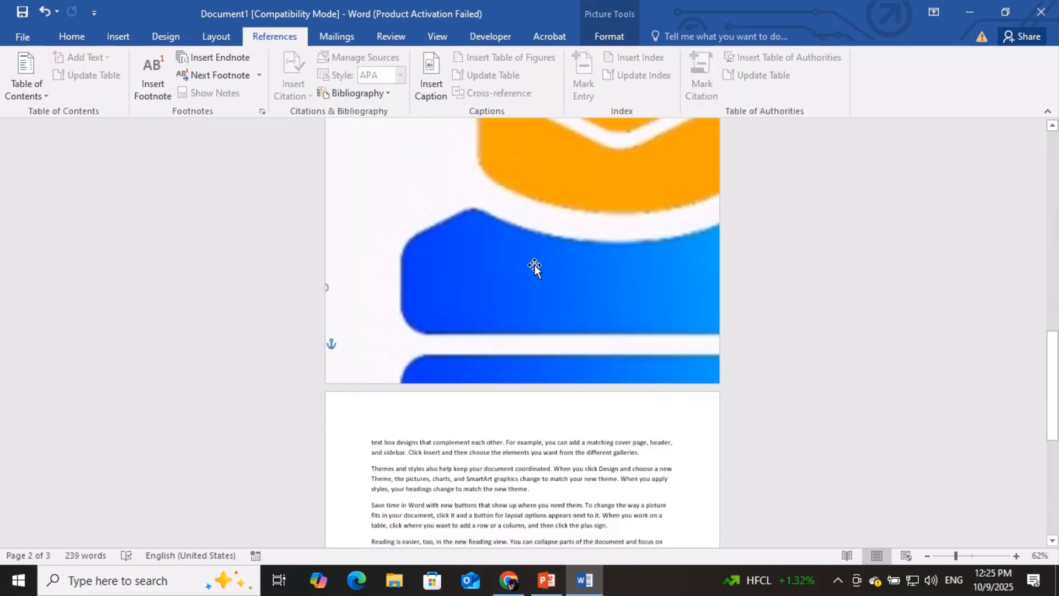
key("ctrl+z")
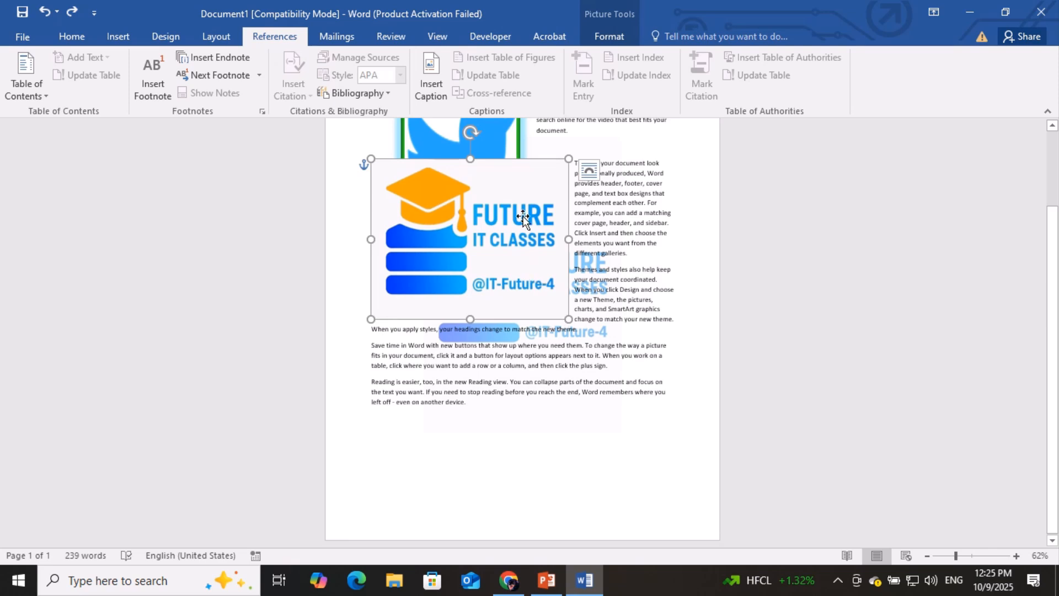
left_click(606, 38)
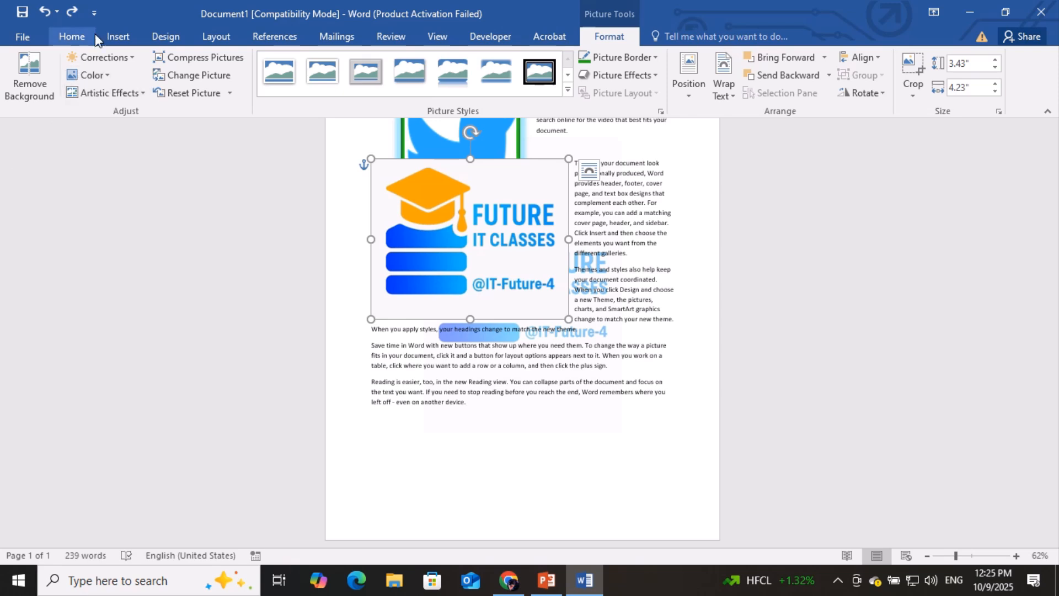
- Select the document's entire contents and delete all the text and pictures
left_click(112, 37)
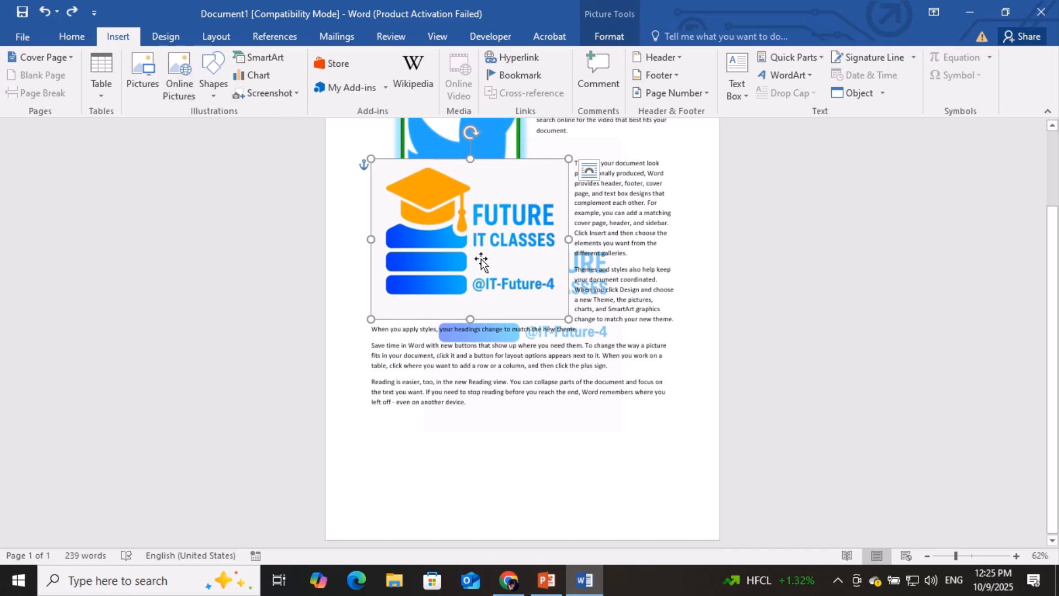
key("ctrl+a")
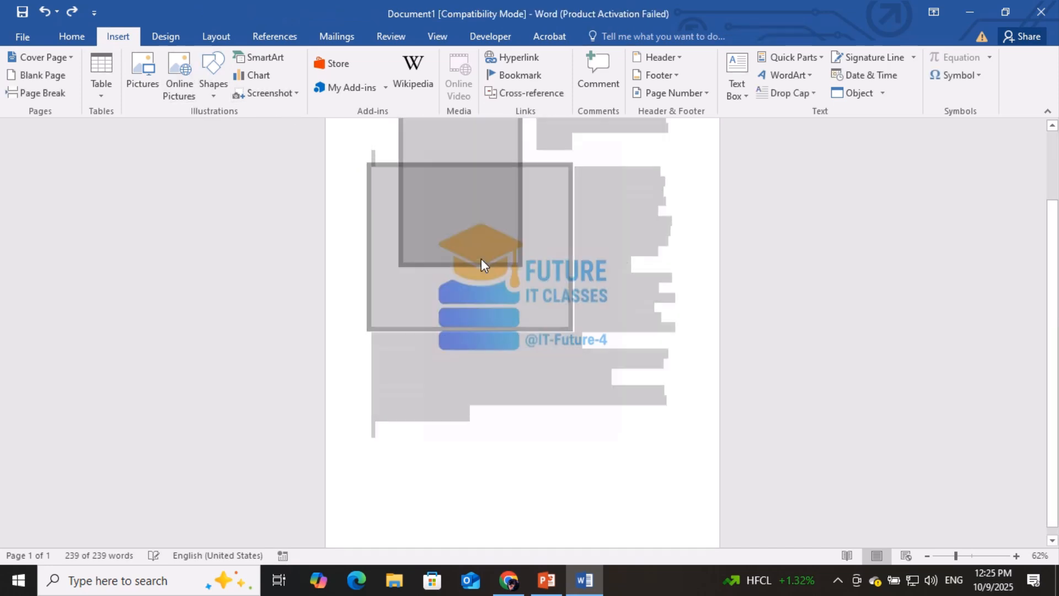
key("Delete")
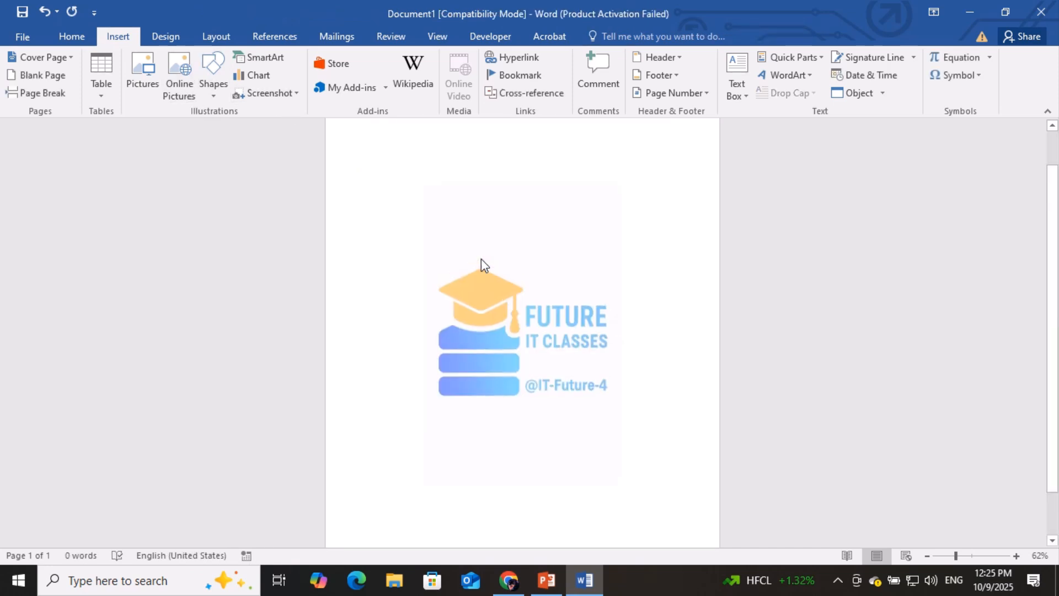
- Search Bing for online pictures of "YOUTUBE" and insert the YouTube logo with black and red lettering into the empty page
left_click(179, 77)
left_click(680, 206)
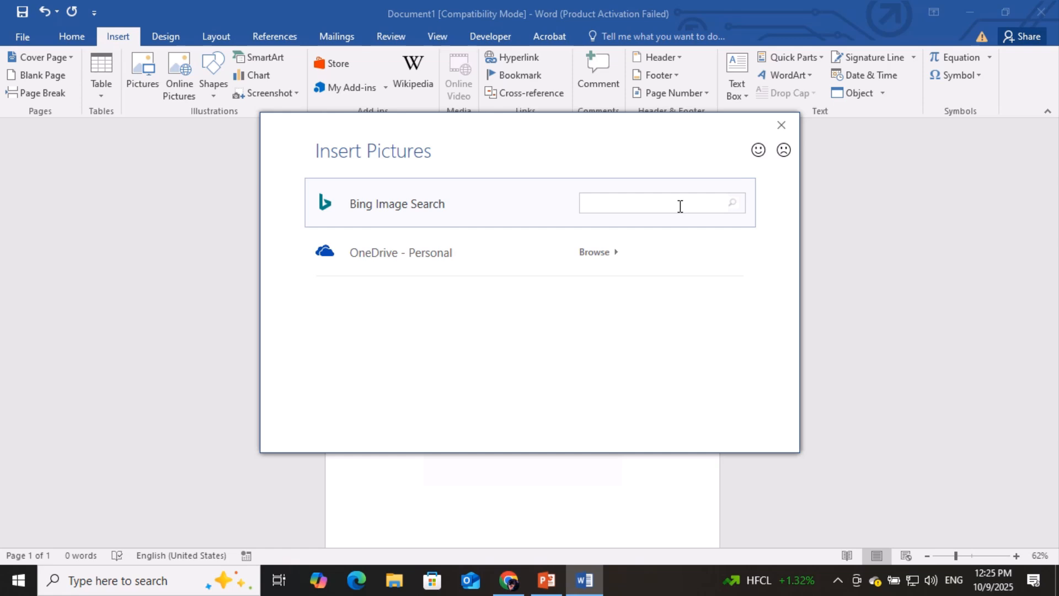
type("YOUTUBE")
key("Return")
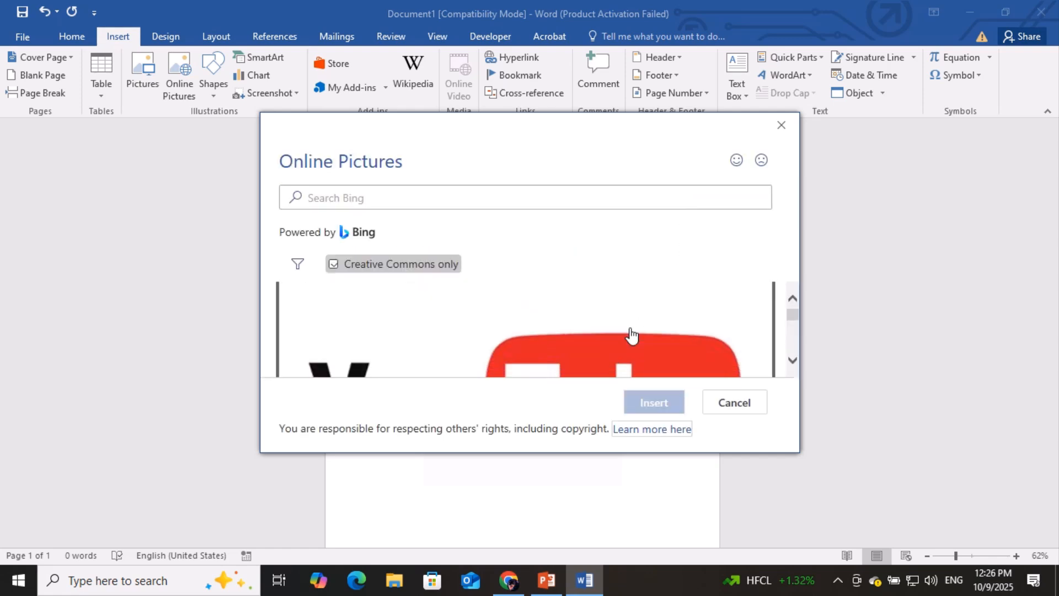
left_click(580, 325)
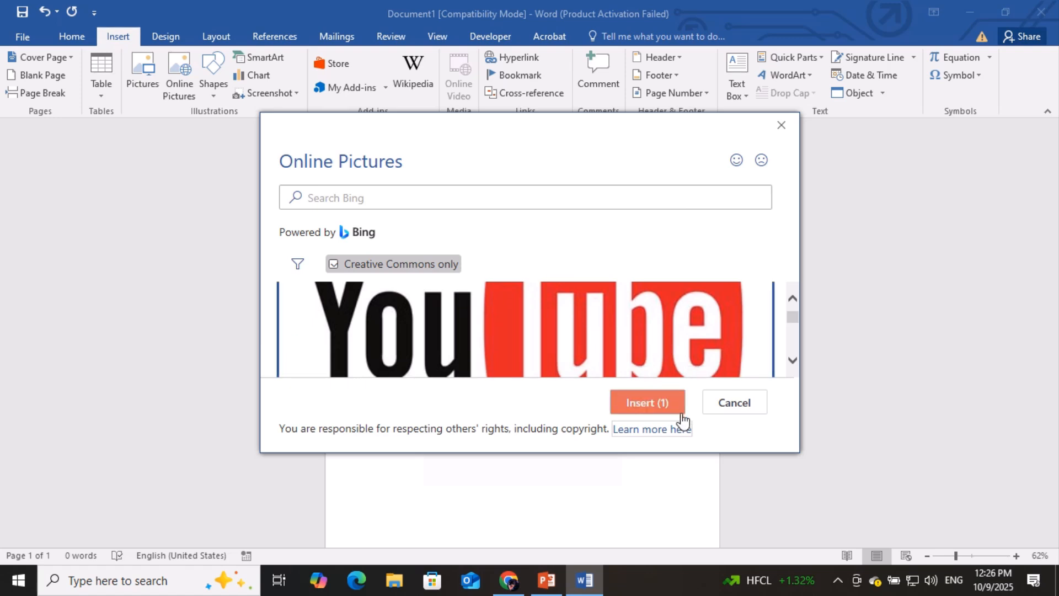
left_click(637, 402)
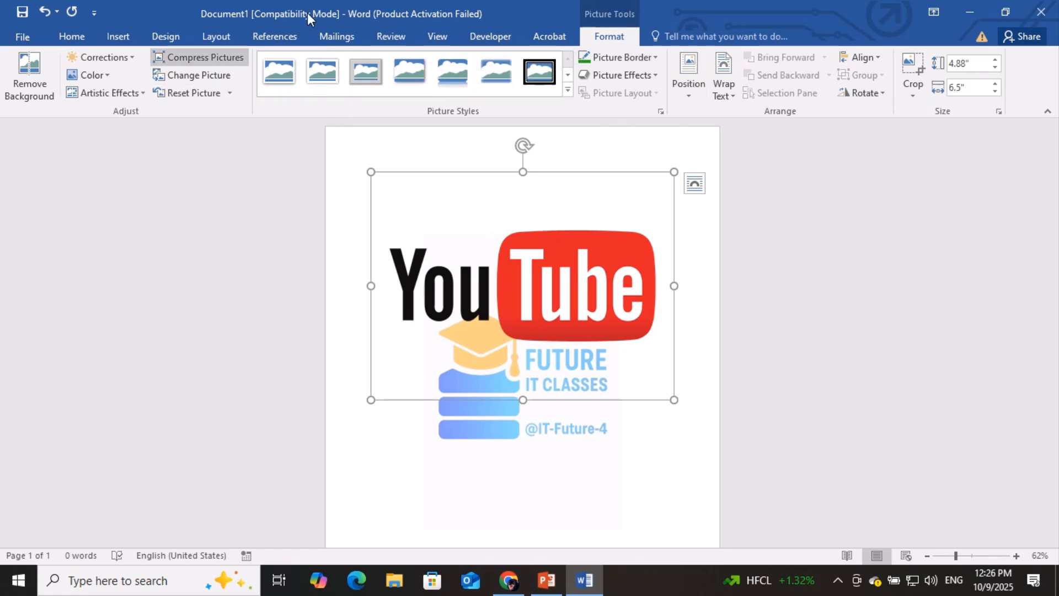
left_click(126, 46)
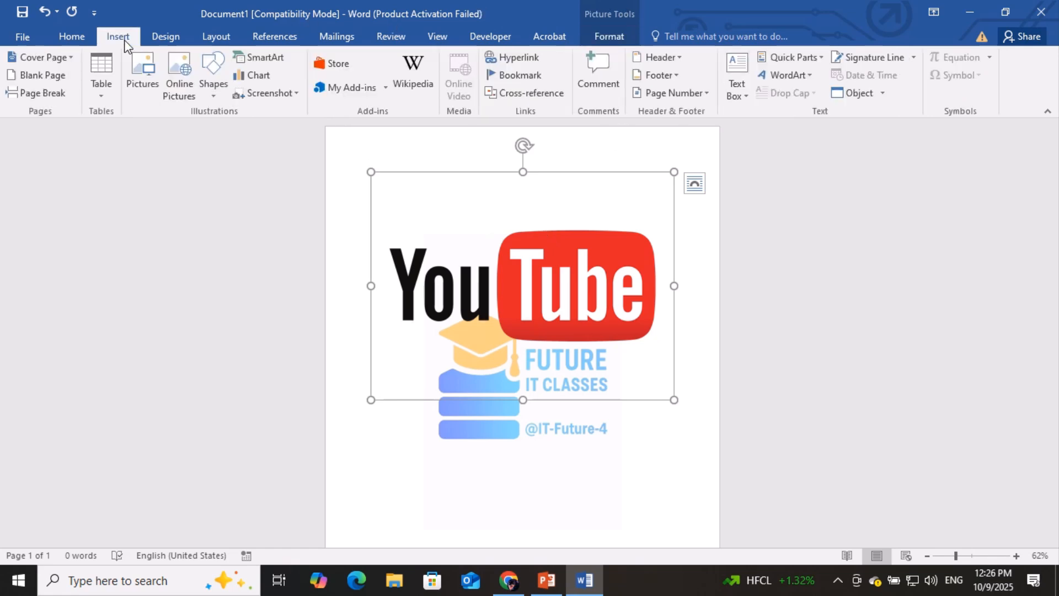